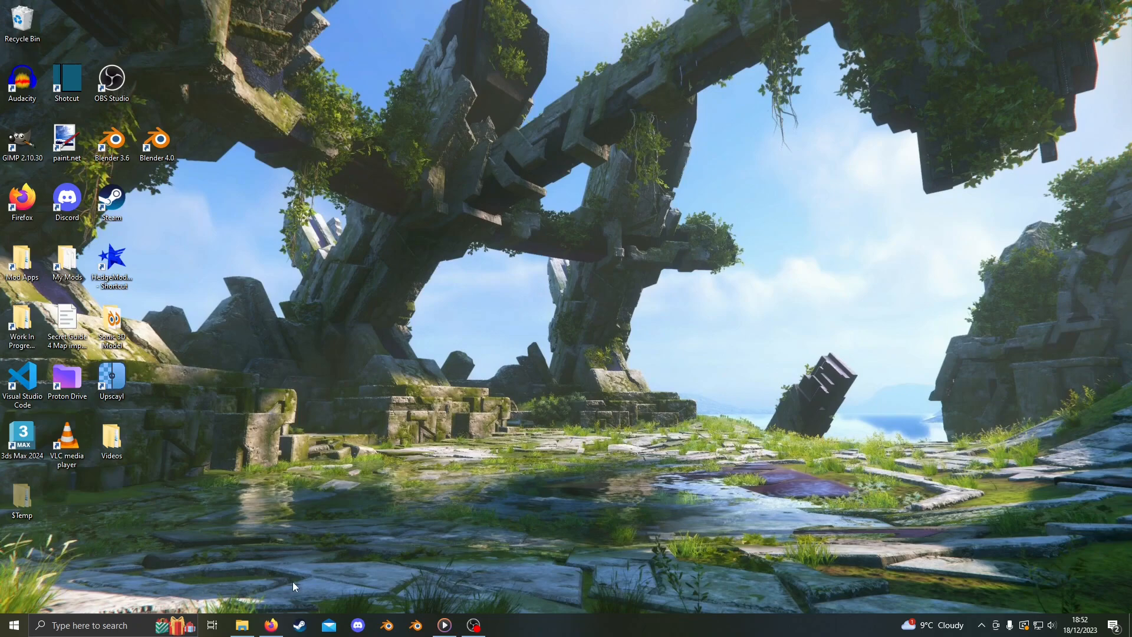
- Switch to Firefox, download the Windows installer of Blender 3.6.7 LTS and launch it
{"action": "left_click", "coordinate": [271, 633]}
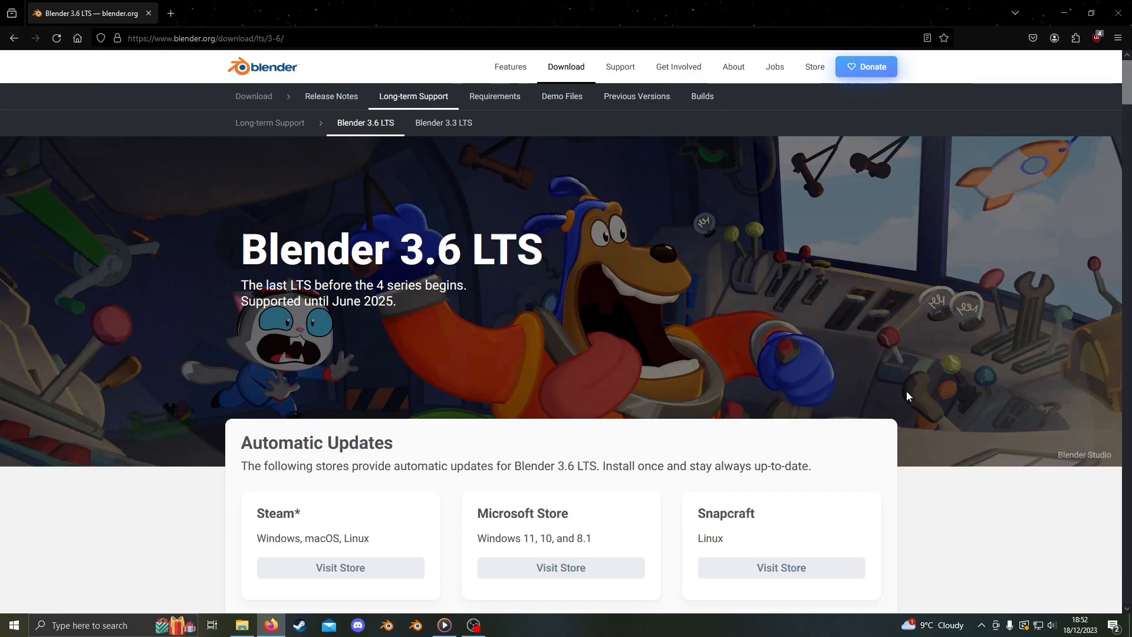
{"action": "scroll", "coordinate": [914, 345], "scroll_direction": "down", "scroll_amount": 7}
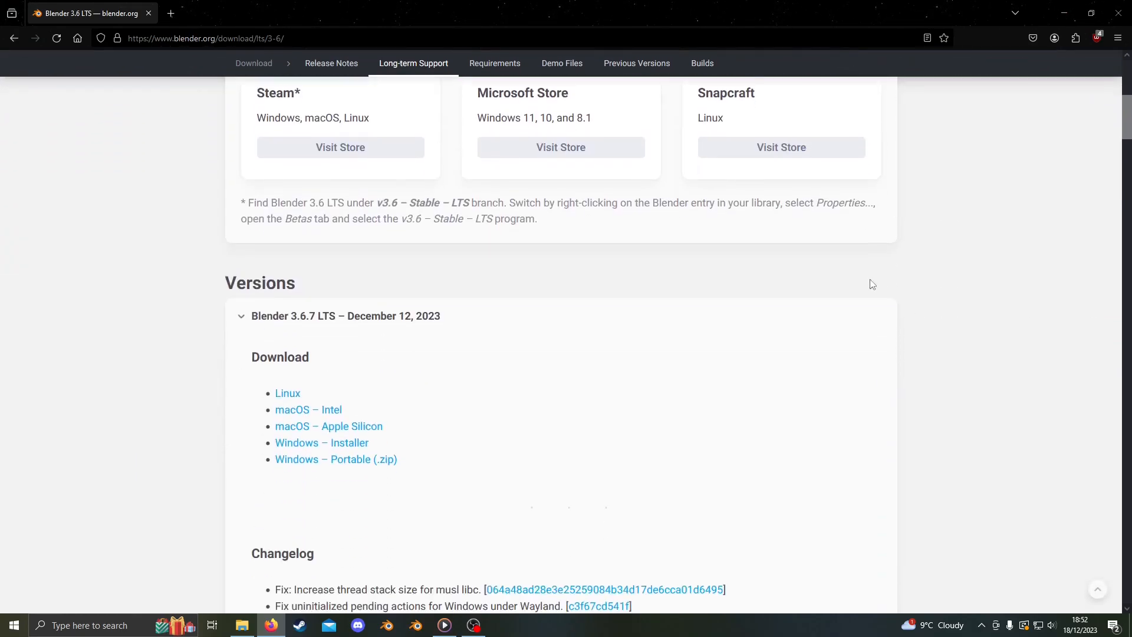
{"action": "left_click", "coordinate": [334, 443]}
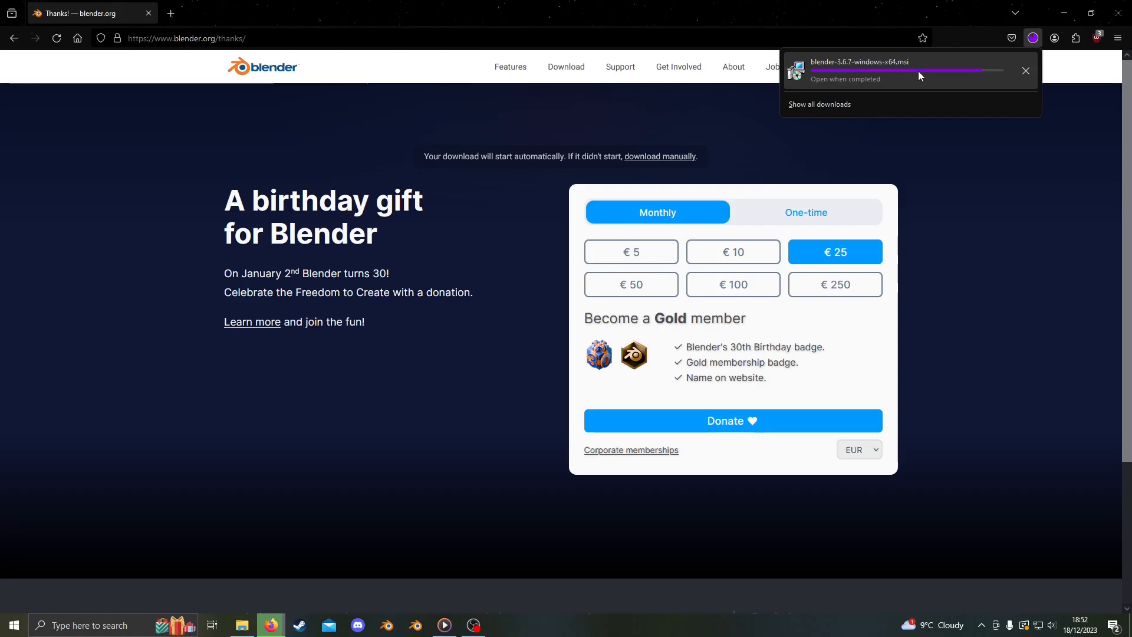
{"action": "left_click", "coordinate": [919, 71]}
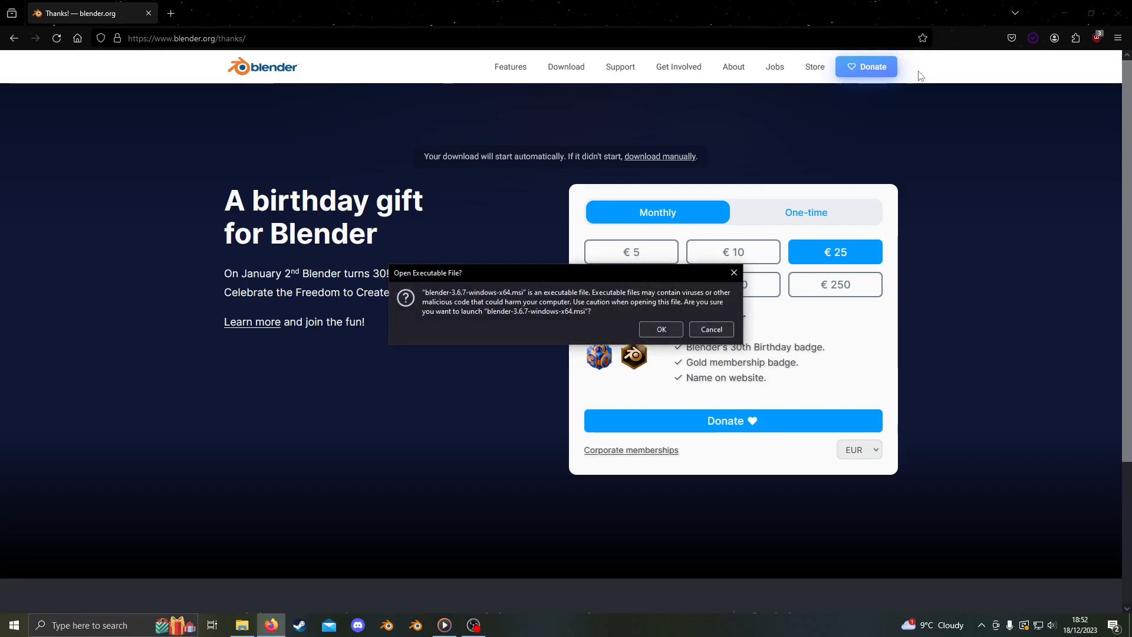
{"action": "left_click", "coordinate": [661, 329]}
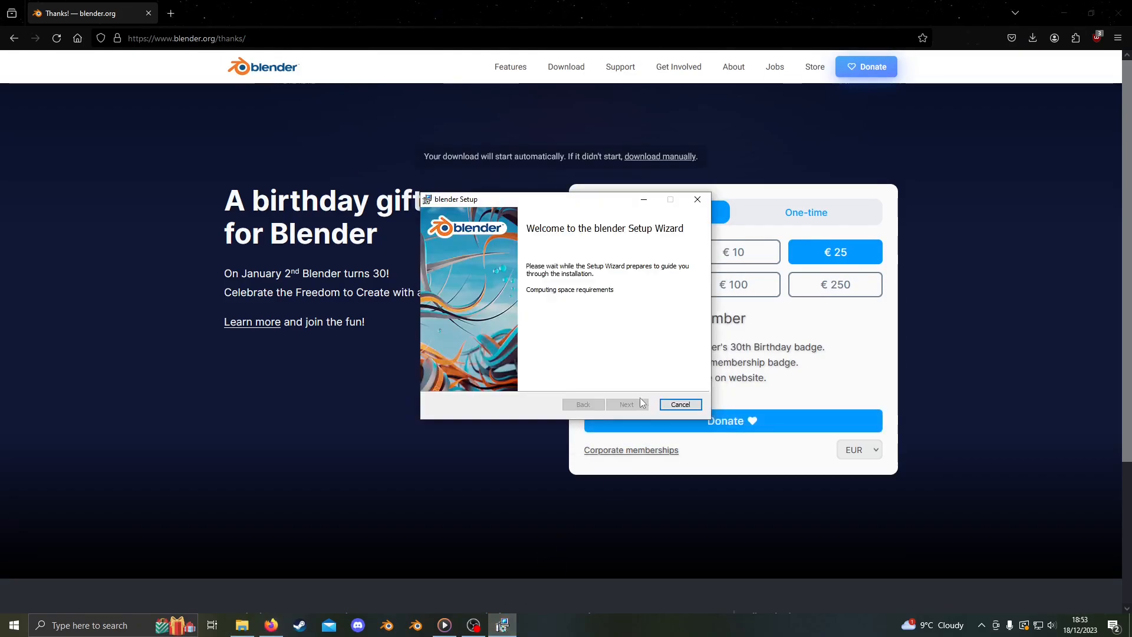
- Go through the Blender setup wizard, accepting the licence and choosing a folder named Blender, and start the installation
{"action": "left_click", "coordinate": [637, 403]}
{"action": "left_click", "coordinate": [440, 376]}
{"action": "left_click", "coordinate": [638, 405]}
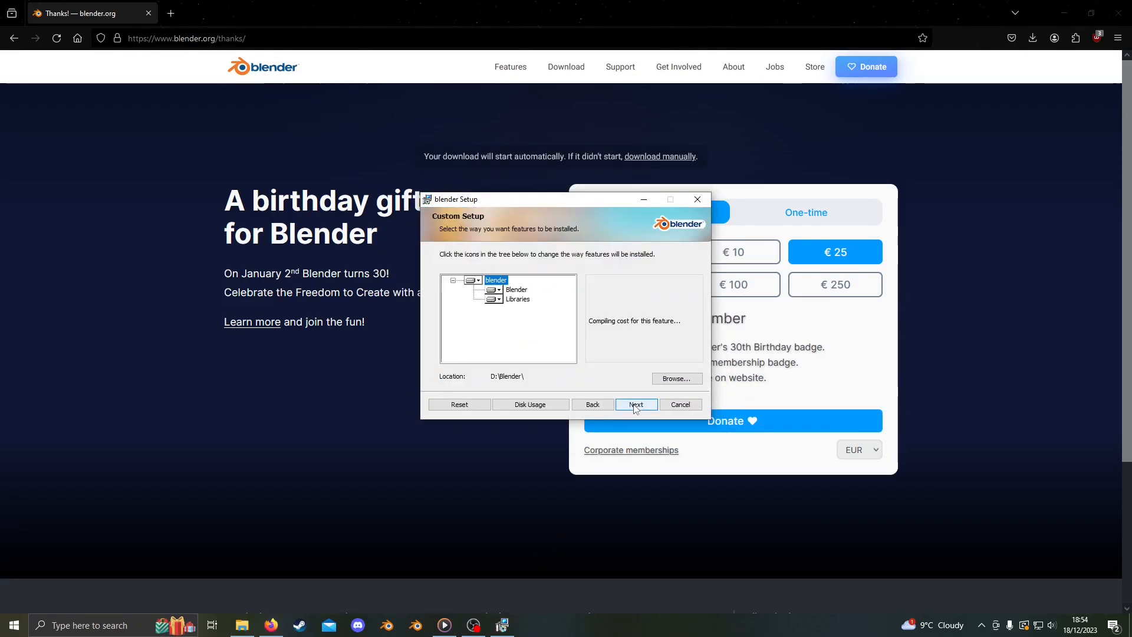
{"action": "left_click", "coordinate": [663, 377]}
{"action": "type", "text": "Blender"}
{"action": "left_click", "coordinate": [631, 405]}
{"action": "left_click", "coordinate": [635, 405]}
{"action": "left_click", "coordinate": [636, 405]}
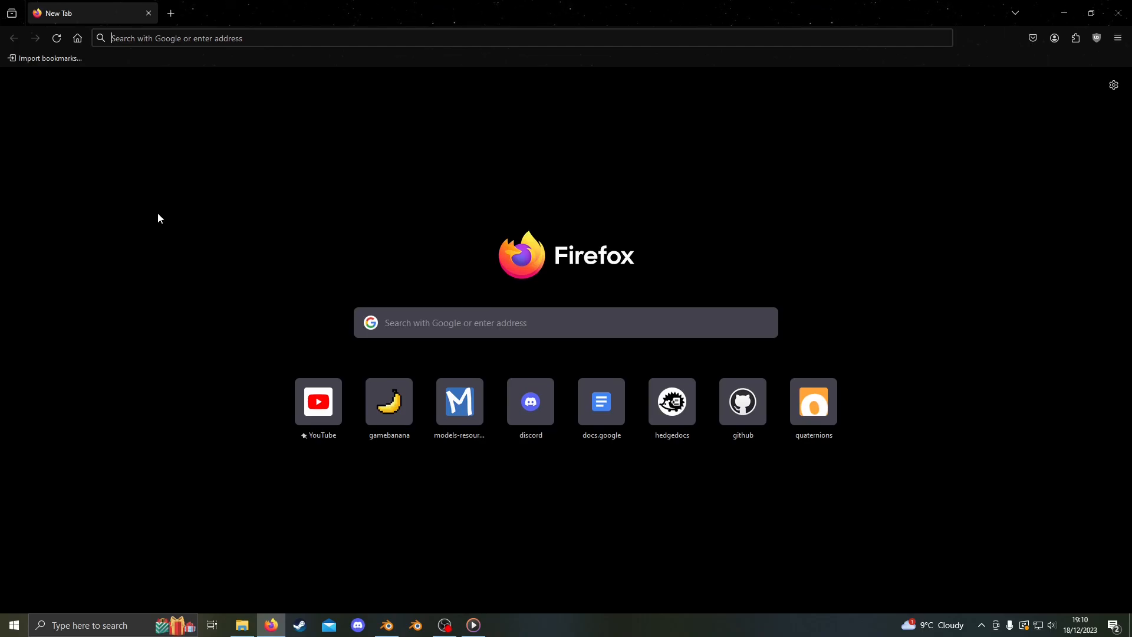
{"action": "type", "text": "https://github.com/Turk645/Hedgehog-Engine-2-Mesh-Blender-Importer/archive/refs/heads/main.zip"}
{"action": "key", "text": "Return"}
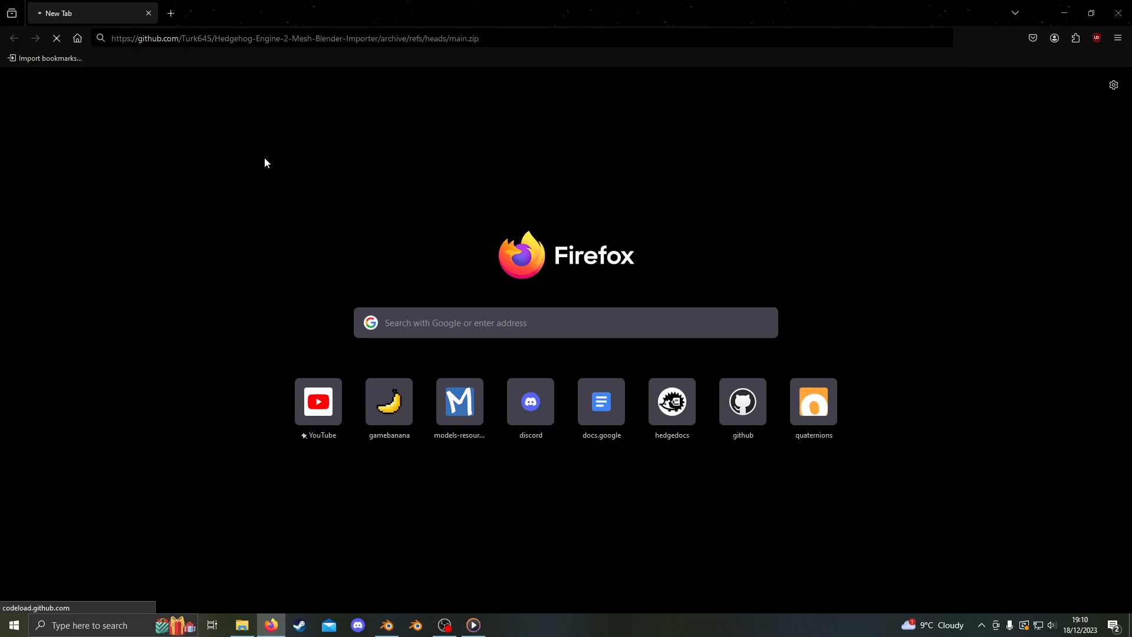
{"action": "left_click", "coordinate": [1064, 13]}
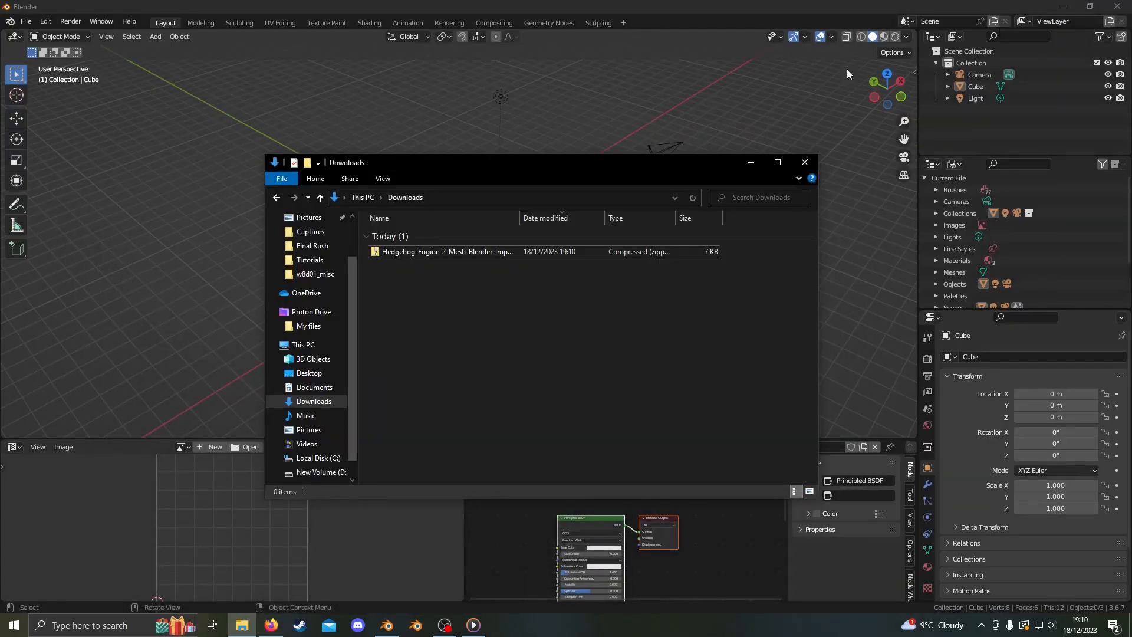
- Extract the Hedgehog-Engine-2-Mesh-Blender-Importer-main zip in Downloads to the default destination folder
{"action": "left_click", "coordinate": [451, 255]}
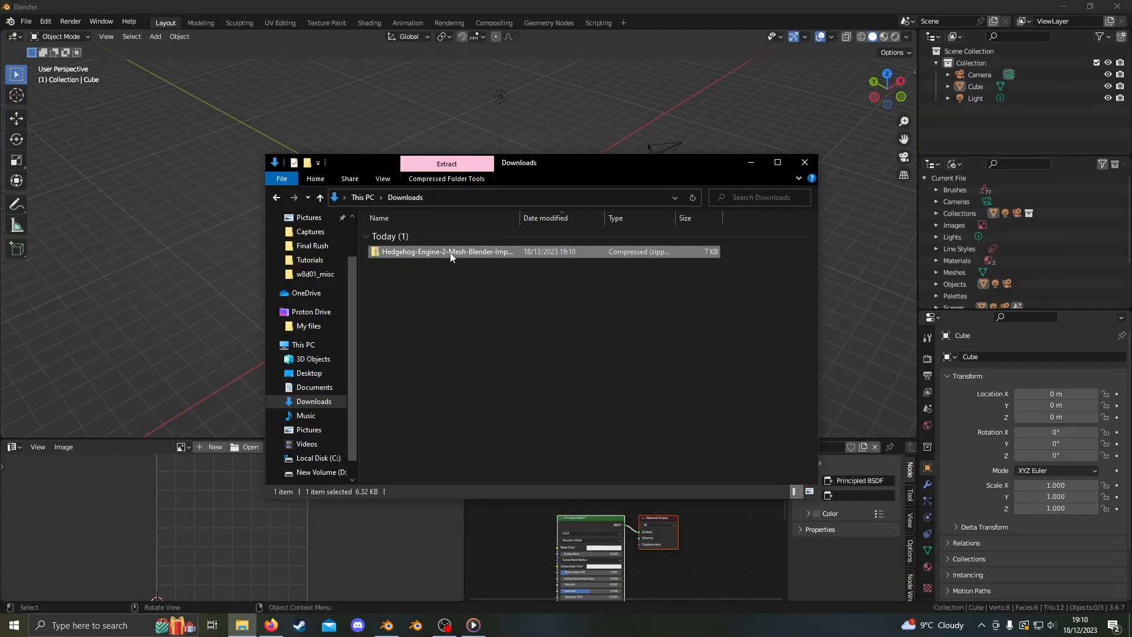
{"action": "right_click", "coordinate": [450, 252]}
{"action": "left_click", "coordinate": [503, 306]}
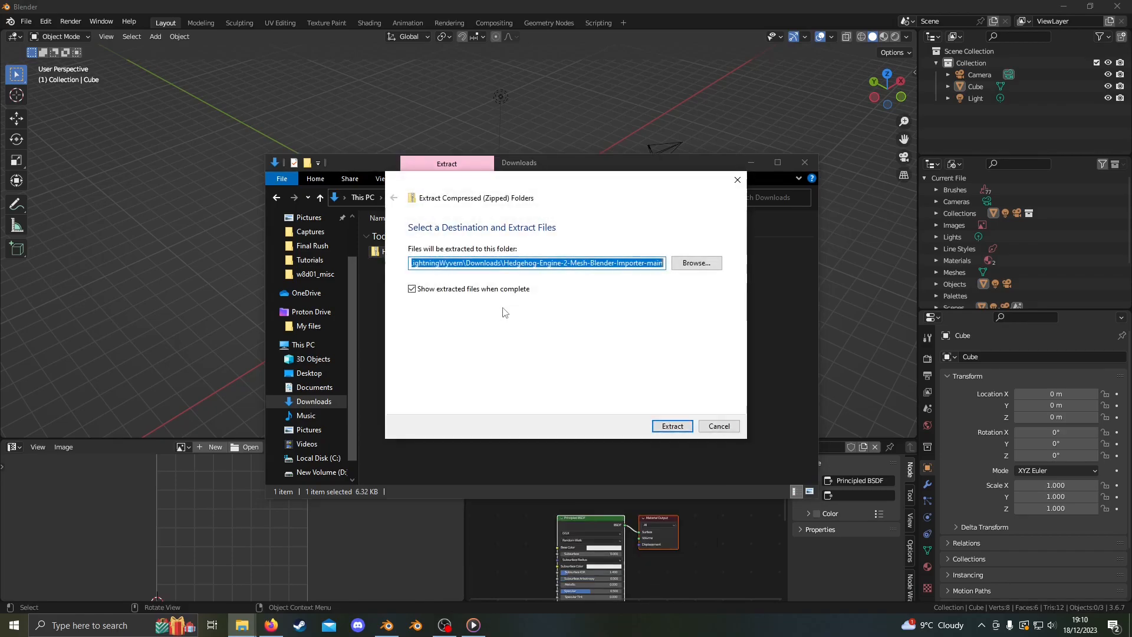
{"action": "left_click", "coordinate": [672, 426]}
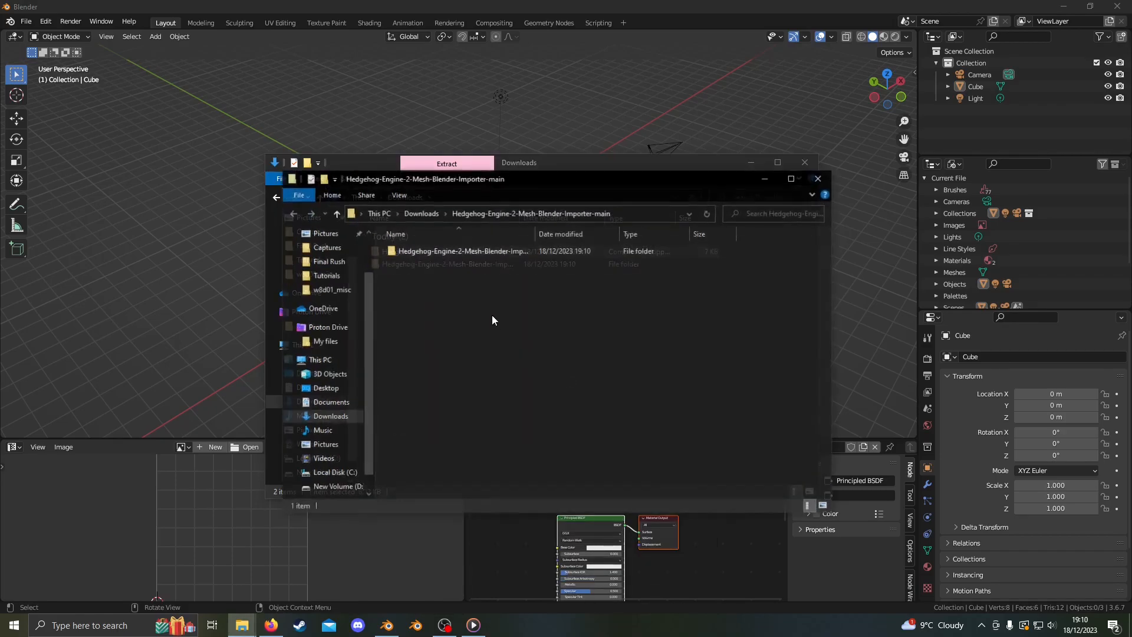
- Switch to Blender, install io_import_hedgehog_engine.py from the extracted importer folder as an add-on and enable Hedgehog Engine 2 Import
{"action": "left_click", "coordinate": [123, 3]}
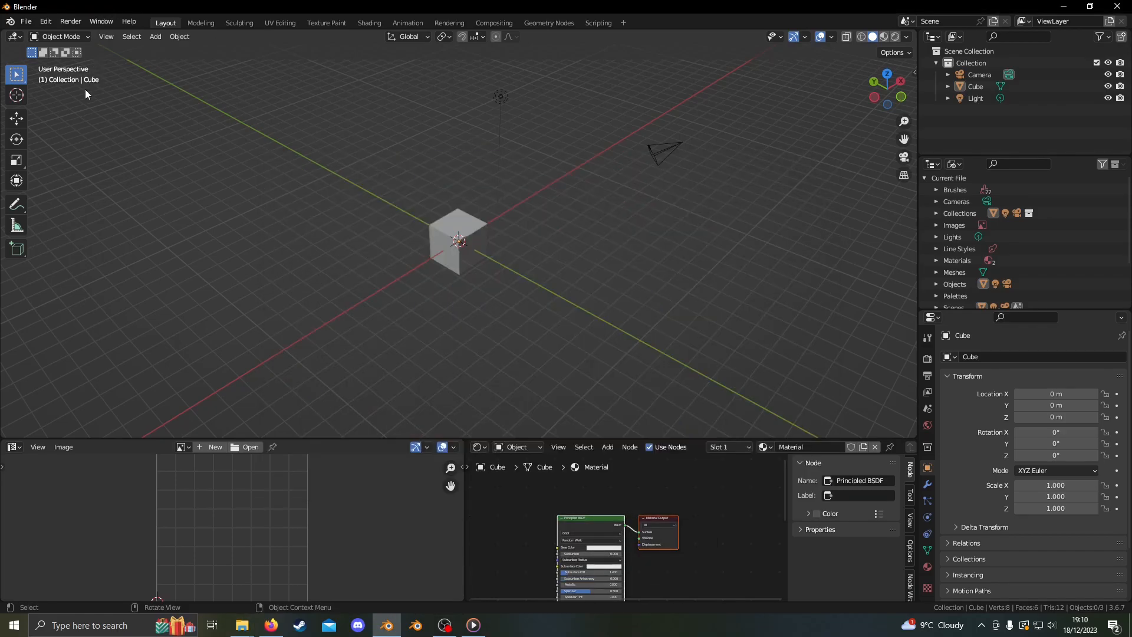
{"action": "left_click", "coordinate": [46, 22]}
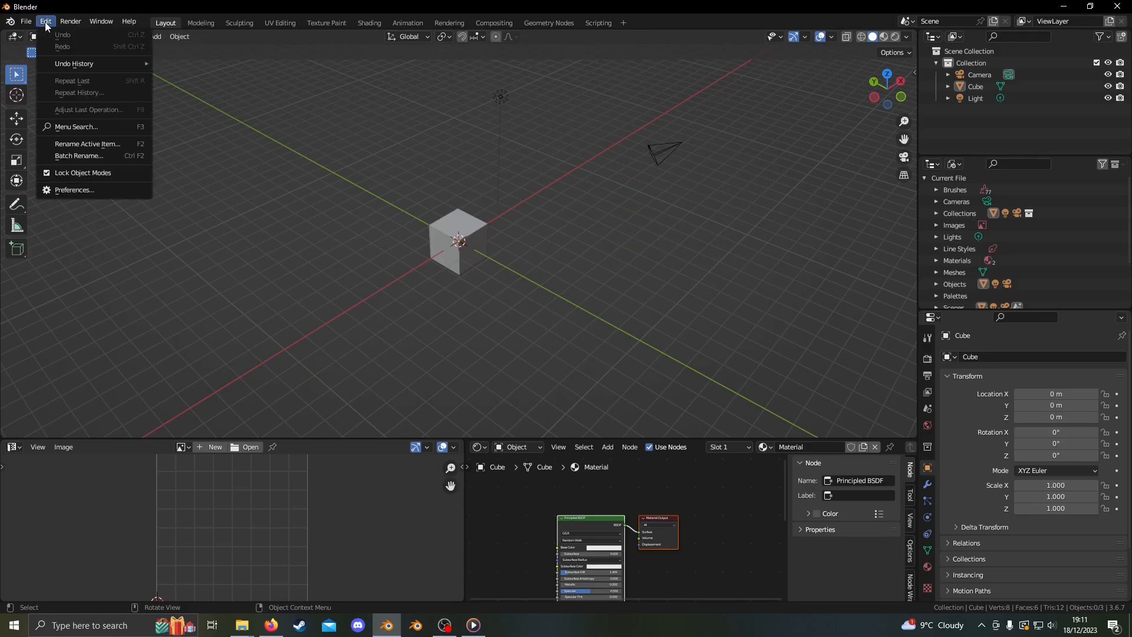
{"action": "left_click", "coordinate": [108, 188]}
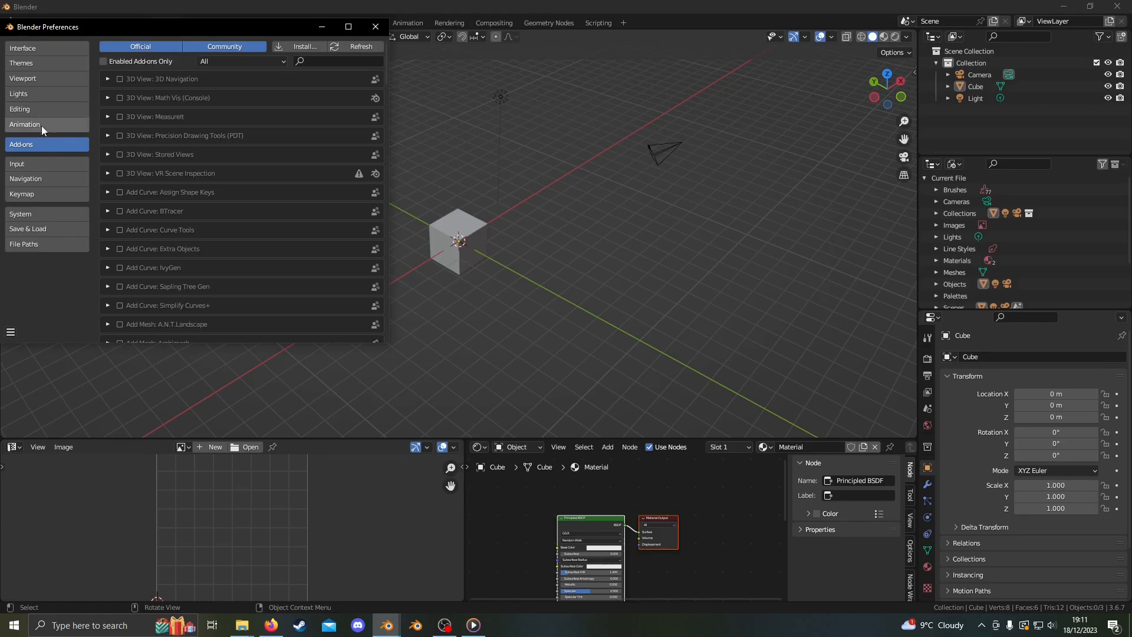
{"action": "left_click", "coordinate": [300, 46]}
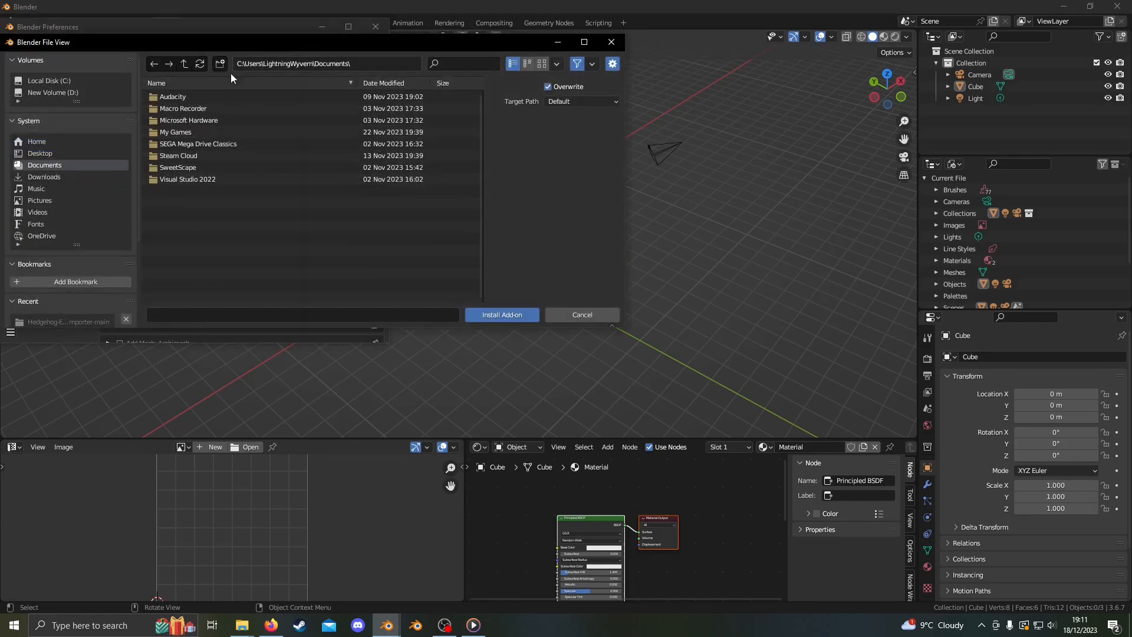
{"action": "left_click", "coordinate": [65, 177]}
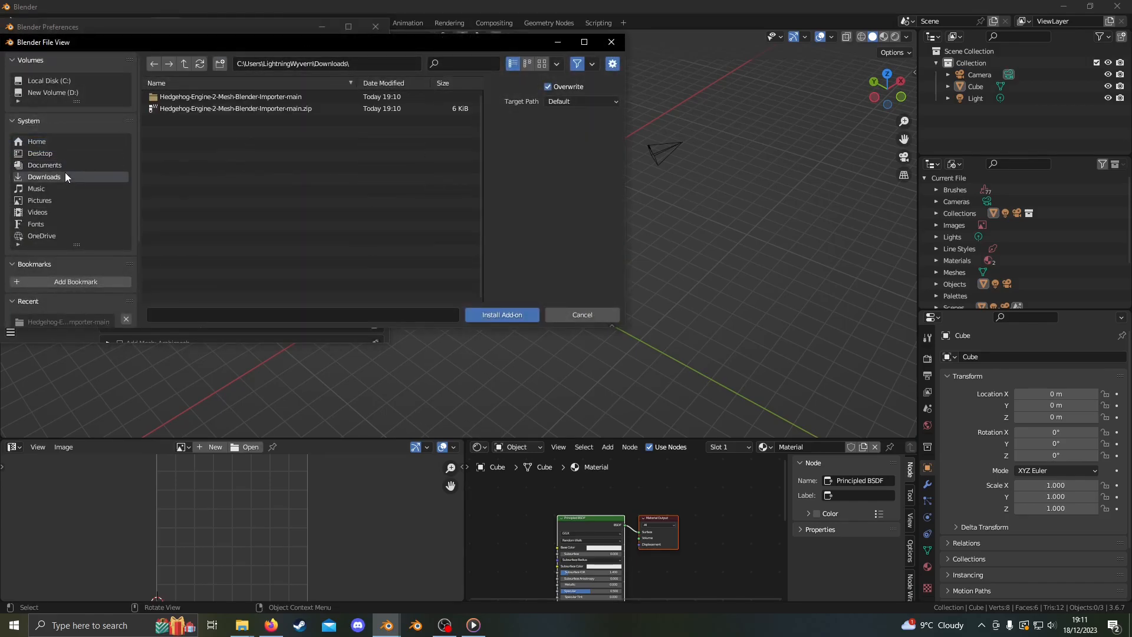
{"action": "left_click", "coordinate": [275, 98]}
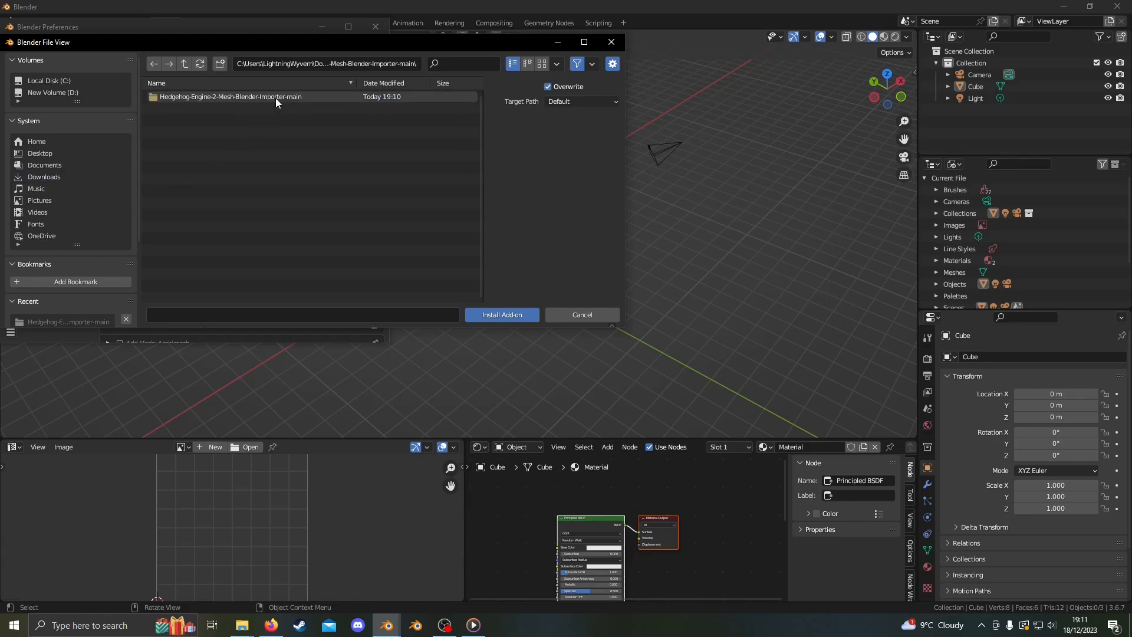
{"action": "double_click", "coordinate": [275, 97]}
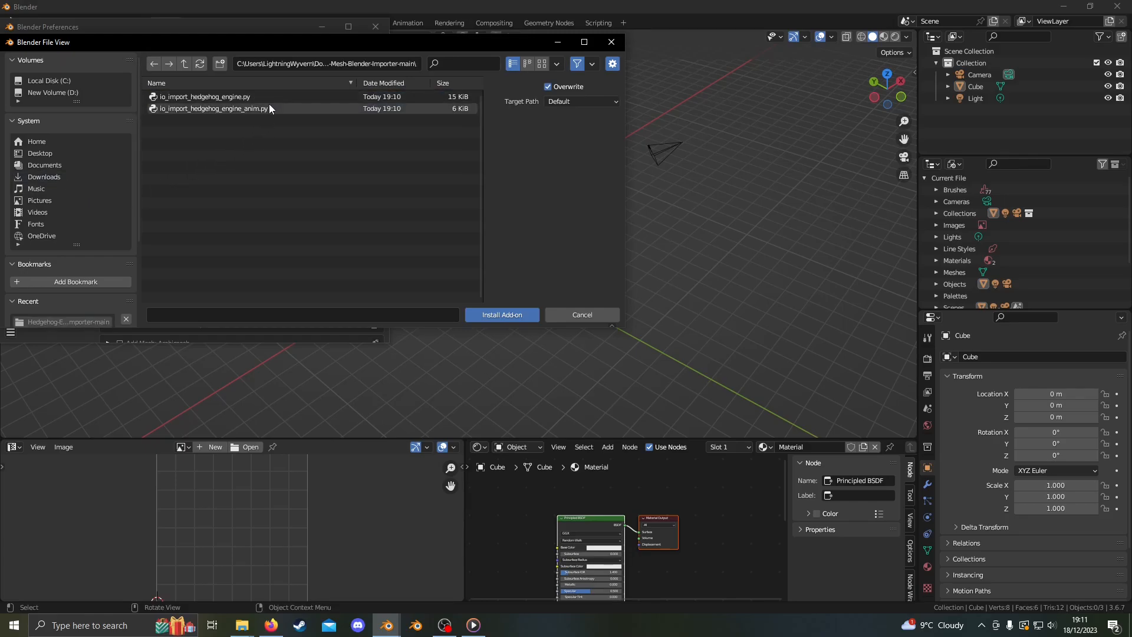
{"action": "left_click", "coordinate": [271, 98]}
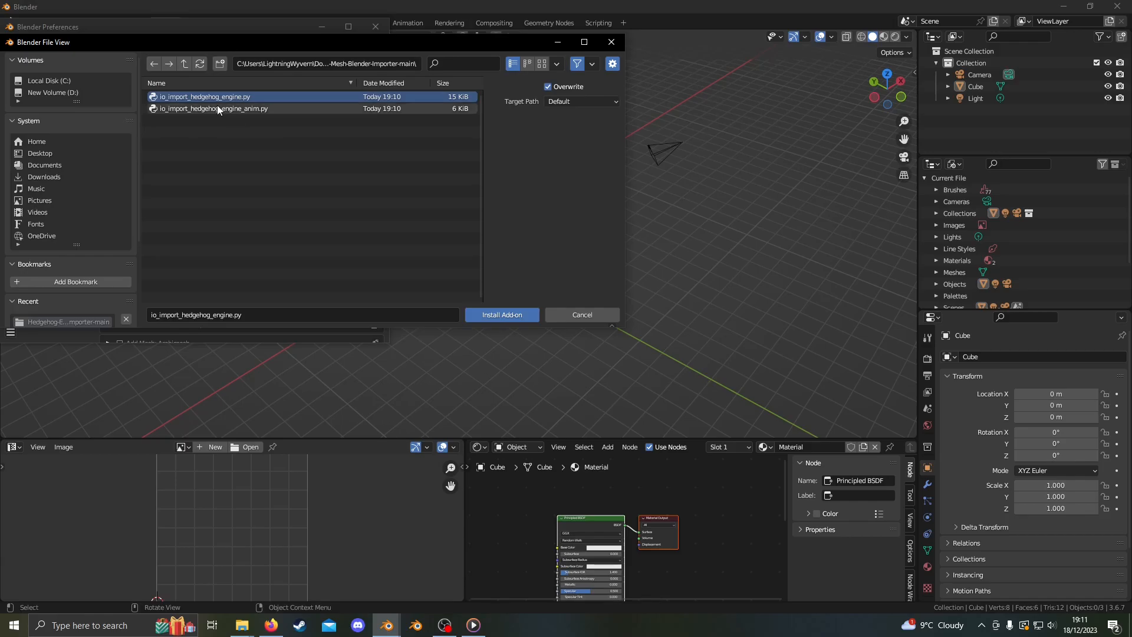
{"action": "left_click", "coordinate": [505, 315]}
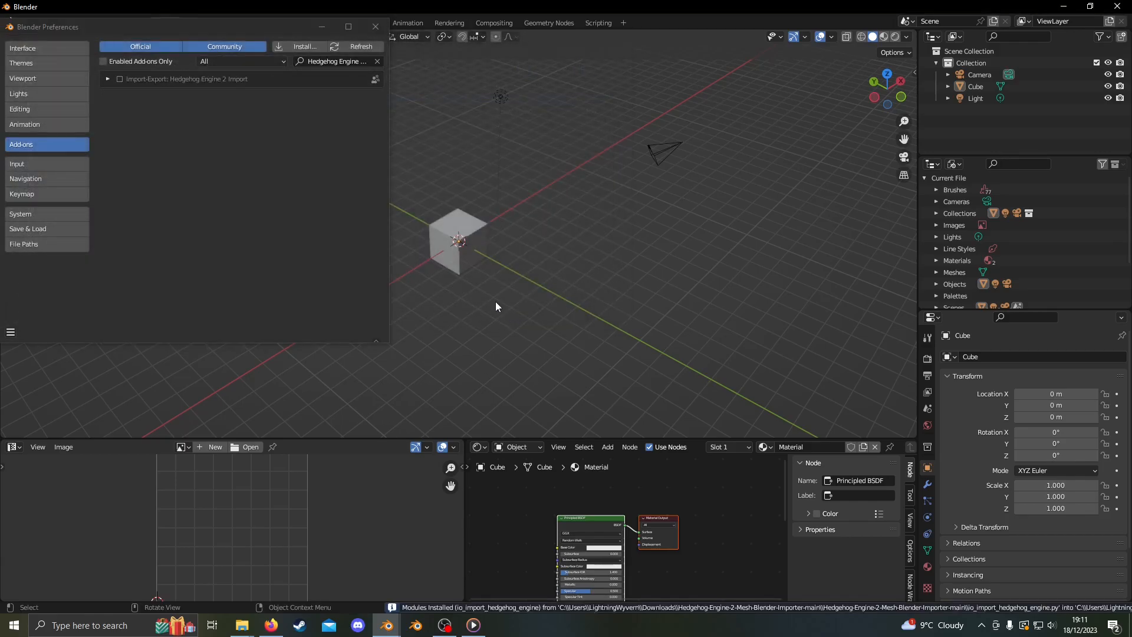
{"action": "left_click", "coordinate": [121, 80]}
{"action": "left_click", "coordinate": [120, 79]}
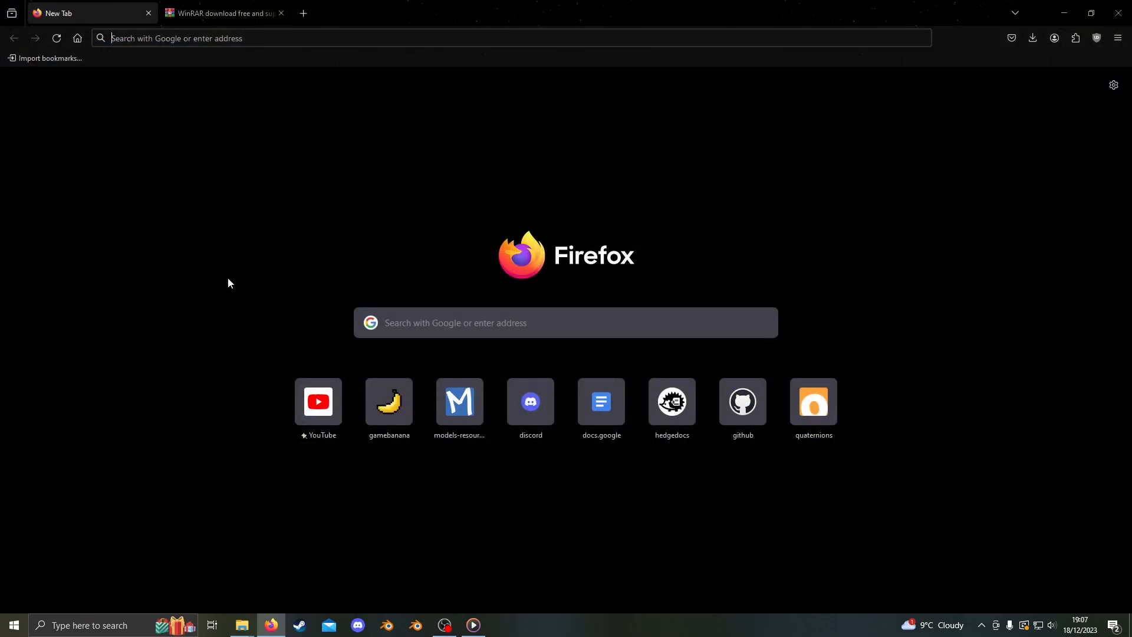
{"action": "type", "text": "https://github.com/blueskythlikesclouds/ModelConverter/releases/download/v1.0.1/ModelConverter-x64.7z"}
{"action": "key", "text": "Return"}
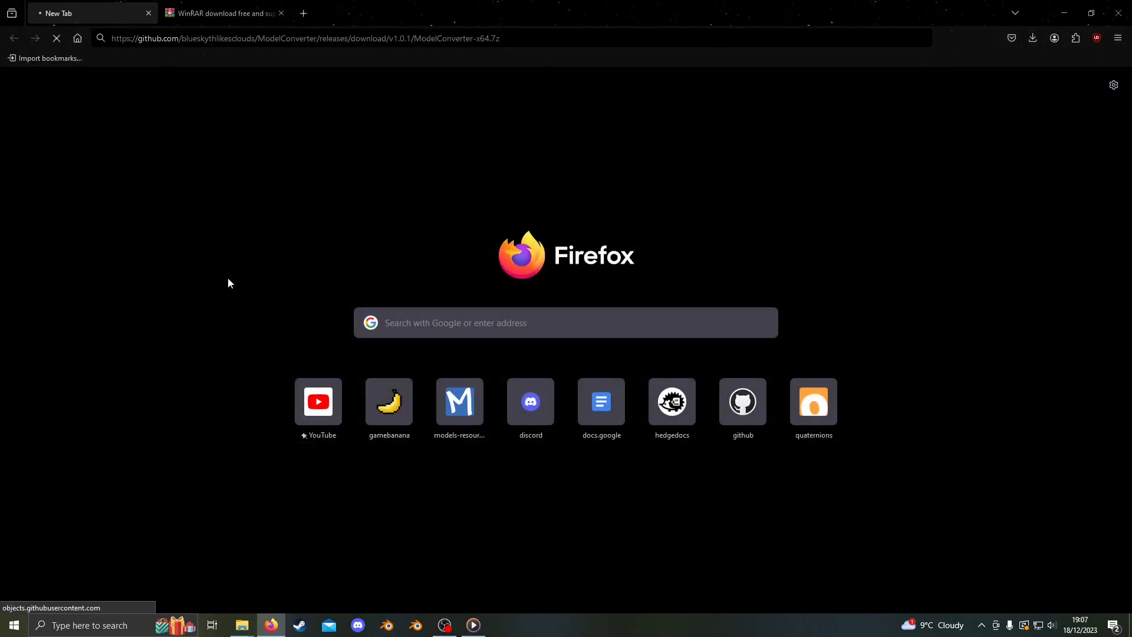
{"action": "left_click", "coordinate": [231, 248]}
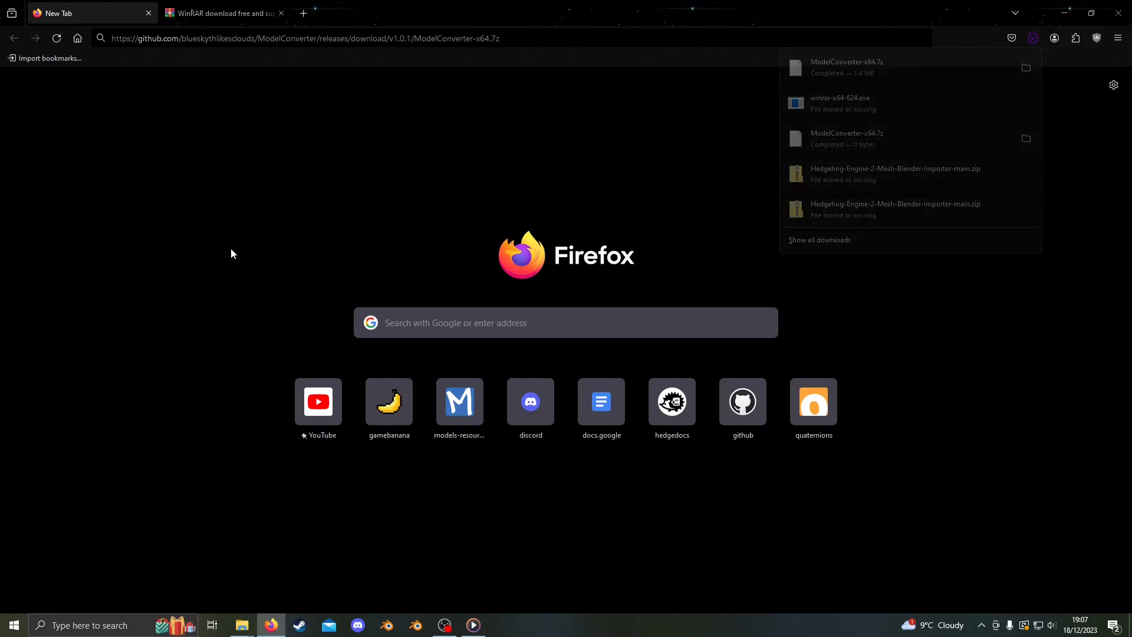
- Download the WinRAR 6.24 English 64 bit installer from the WinRAR download page
{"action": "left_click", "coordinate": [220, 13]}
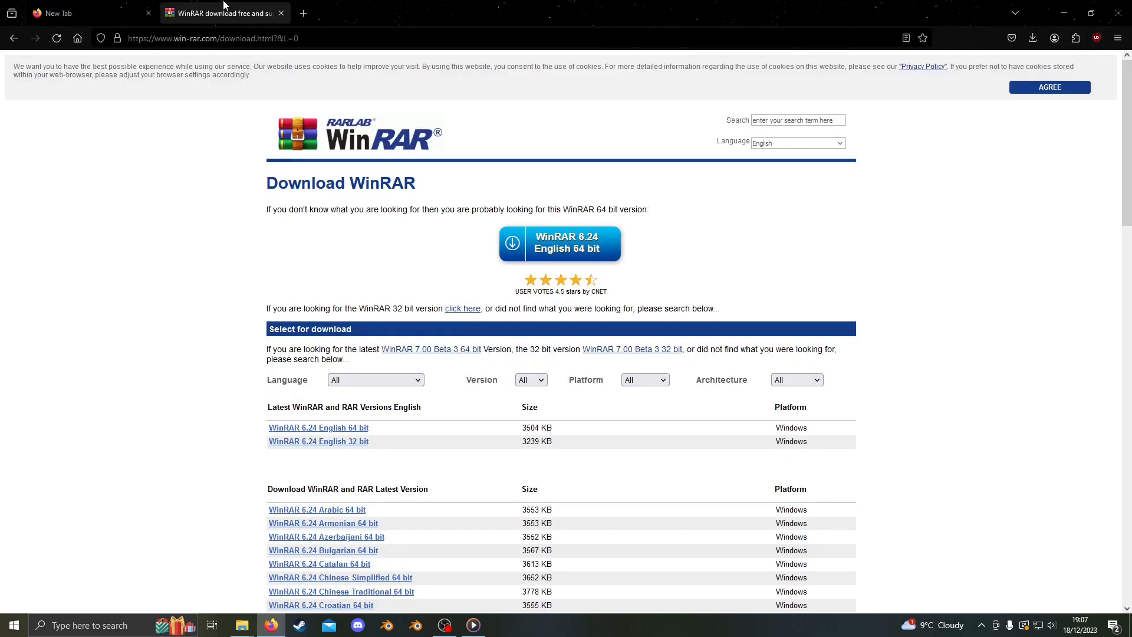
{"action": "left_click", "coordinate": [212, 38]}
{"action": "left_click", "coordinate": [137, 253]}
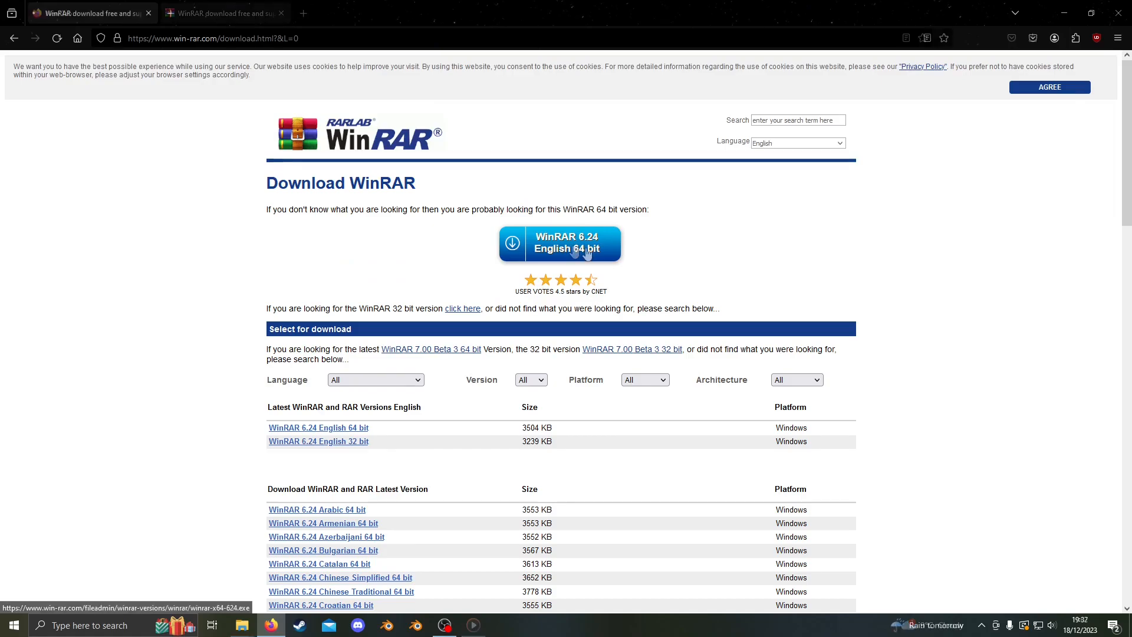
{"action": "left_click", "coordinate": [586, 252]}
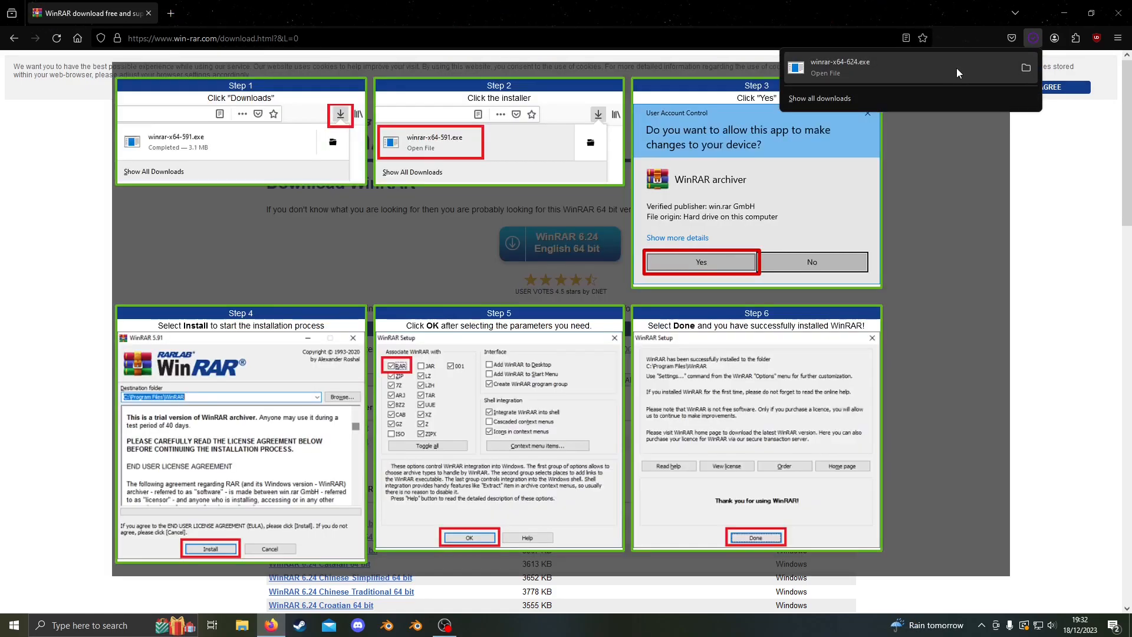
- Run the downloaded winrar-x64-624.exe and complete the WinRAR installation with the default options
{"action": "left_click", "coordinate": [957, 69]}
{"action": "left_click", "coordinate": [516, 401]}
{"action": "left_click", "coordinate": [533, 429]}
{"action": "left_click", "coordinate": [548, 422]}
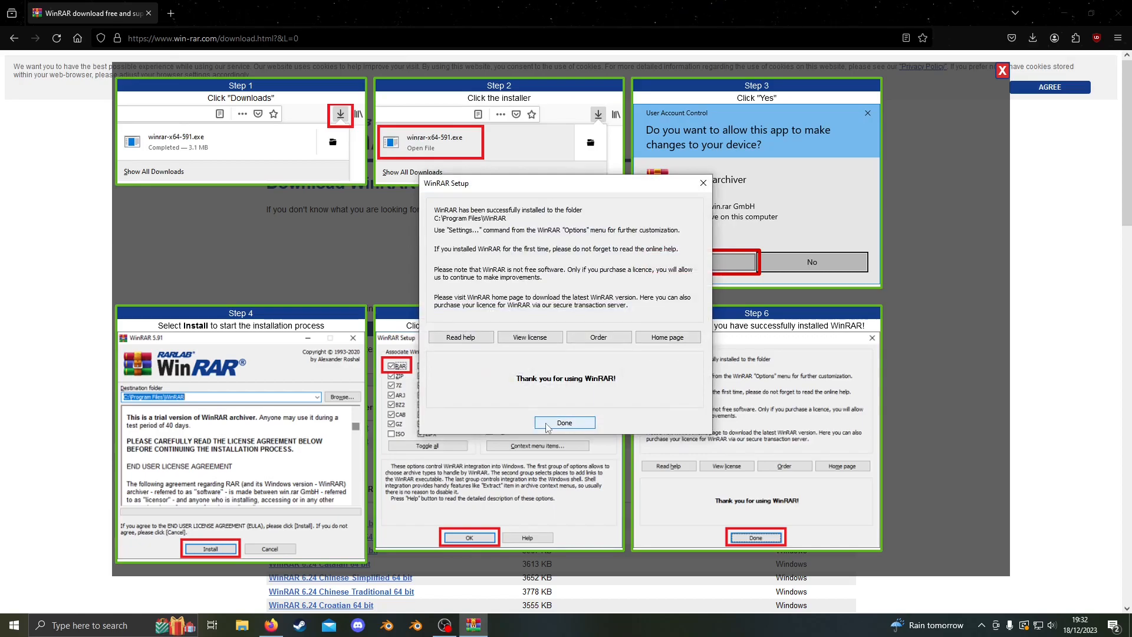
{"action": "left_click", "coordinate": [548, 422]}
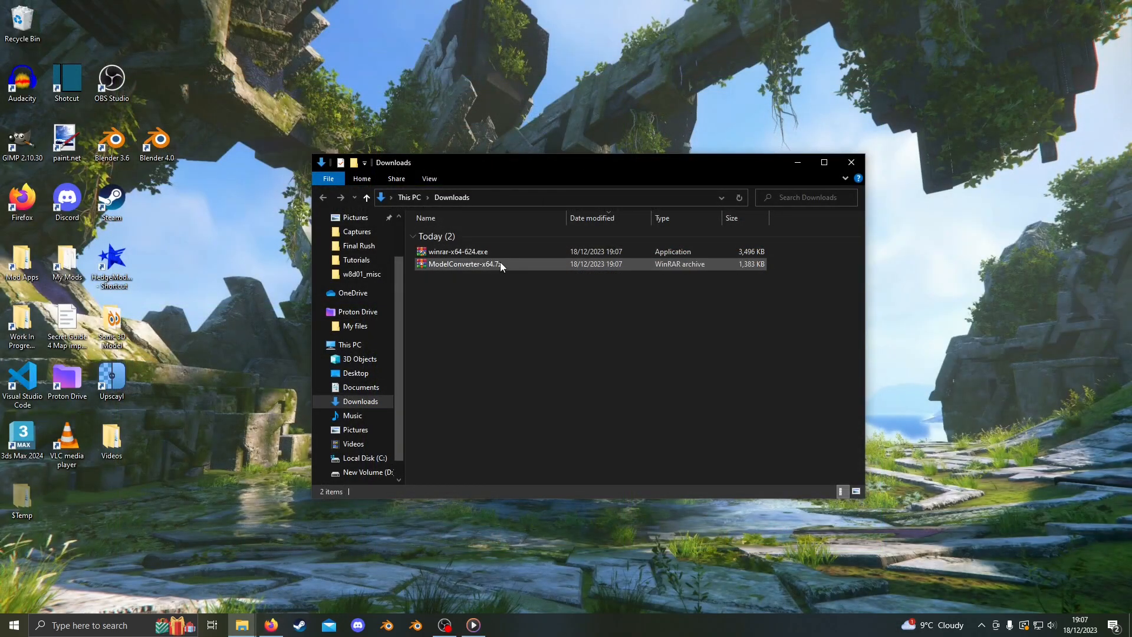
- Open ModelConverter-x64.7z from Downloads in WinRAR, extract it to the default destination and close the archive
{"action": "left_click", "coordinate": [500, 264]}
{"action": "double_click", "coordinate": [500, 264]}
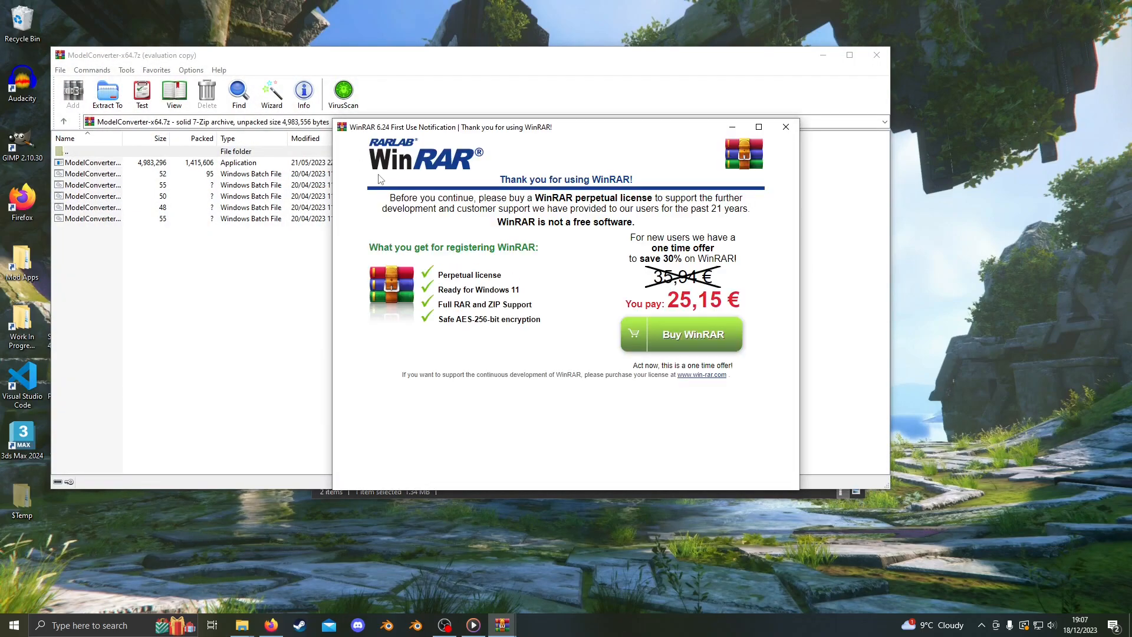
{"action": "left_click", "coordinate": [786, 127]}
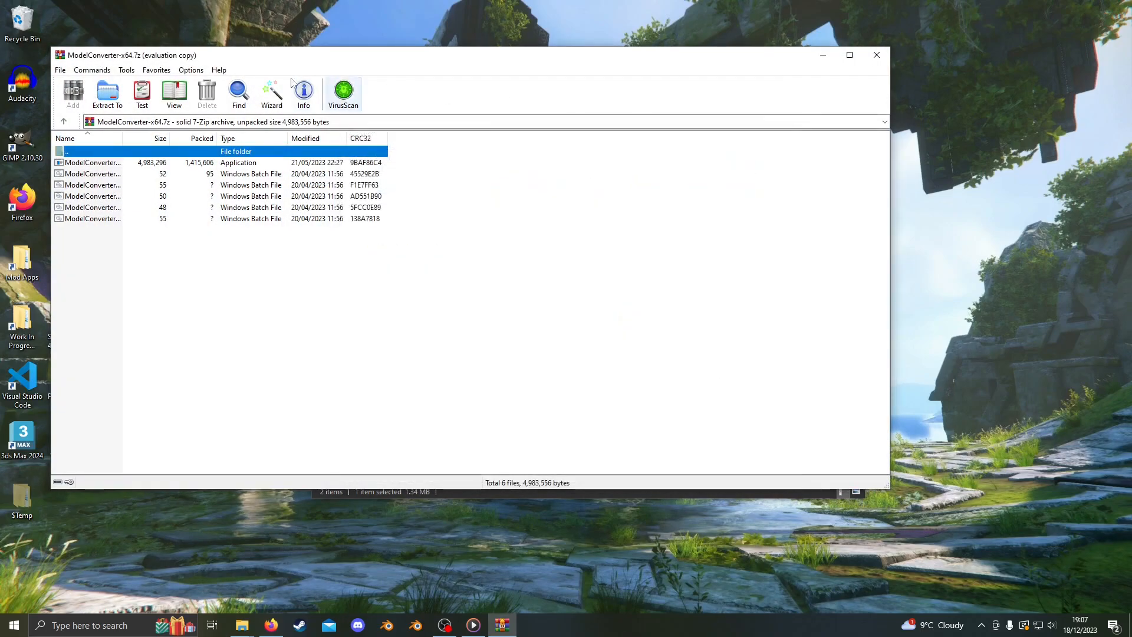
{"action": "left_click", "coordinate": [108, 93]}
{"action": "left_click", "coordinate": [505, 395]}
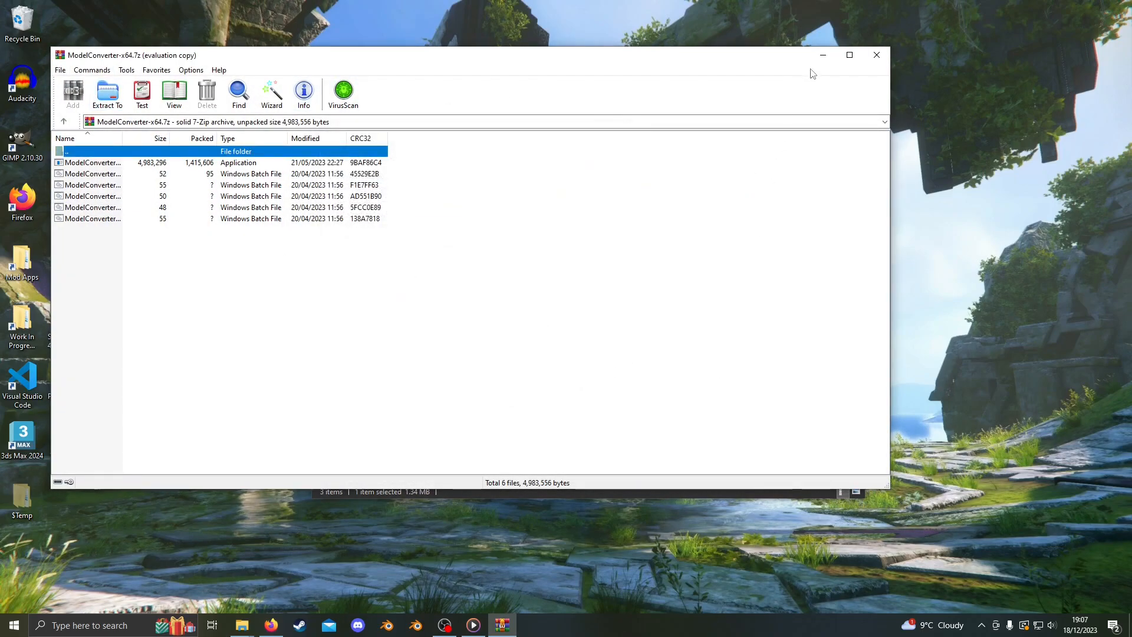
{"action": "left_click", "coordinate": [877, 55]}
- Open the extracted ModelConverter-x64 folder and the desktop's Mod Apps folder side by side, and select ModelConverter.exe
{"action": "left_click_drag", "start_coordinate": [506, 163], "coordinate": [761, 166]}
{"action": "double_click", "coordinate": [725, 280]}
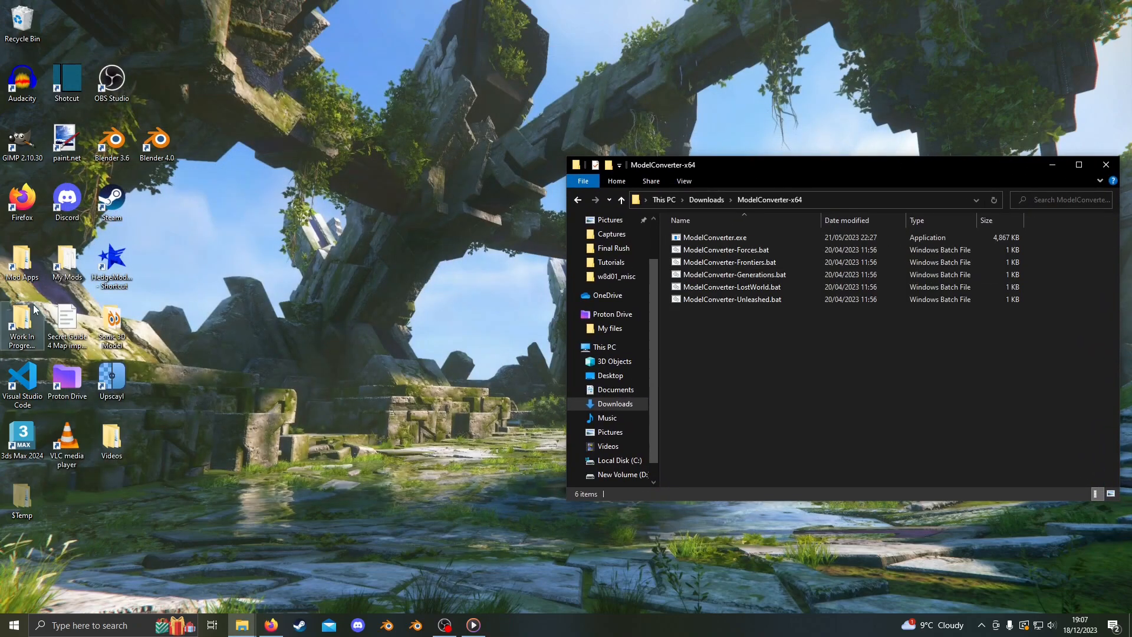
{"action": "double_click", "coordinate": [22, 259]}
{"action": "double_click", "coordinate": [158, 107]}
{"action": "left_click", "coordinate": [705, 238]}
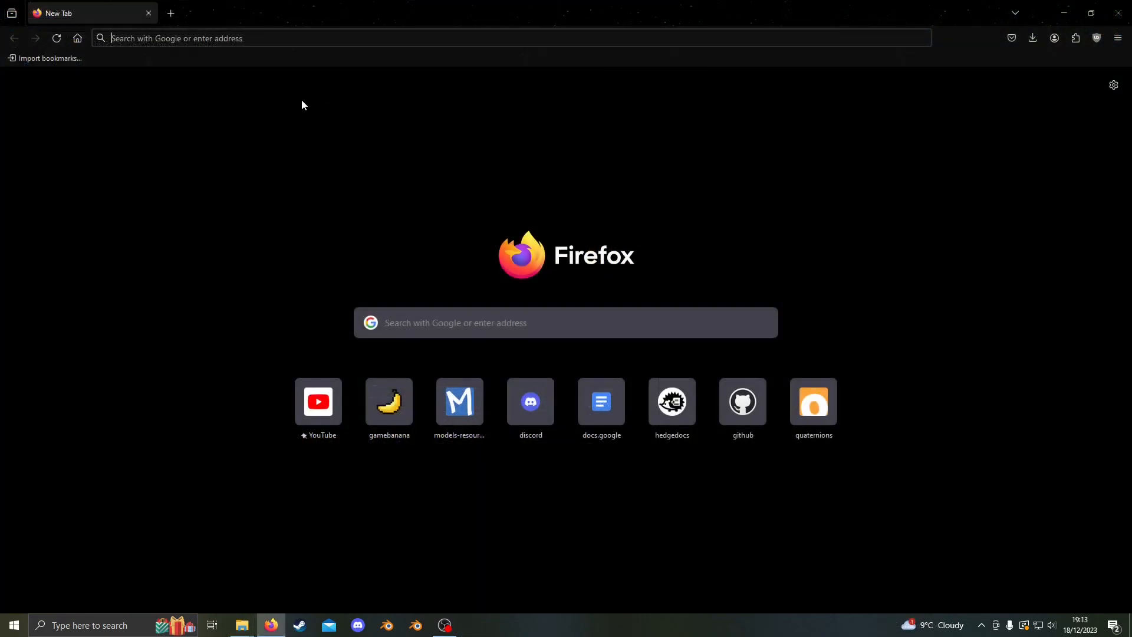
{"action": "left_click", "coordinate": [223, 39]}
{"action": "type", "text": "https://github.com/HedgeDocs/HedgeDocs.github.io/releases/download/CompiledTools/HedgeNeedle.7z"}
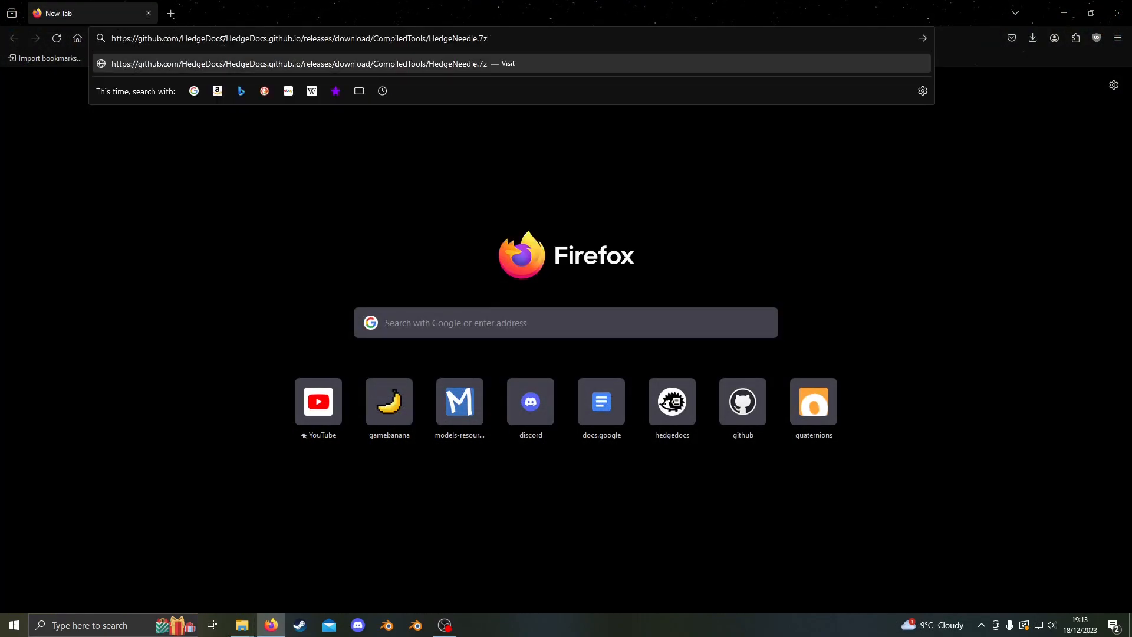
{"action": "key", "text": "Return"}
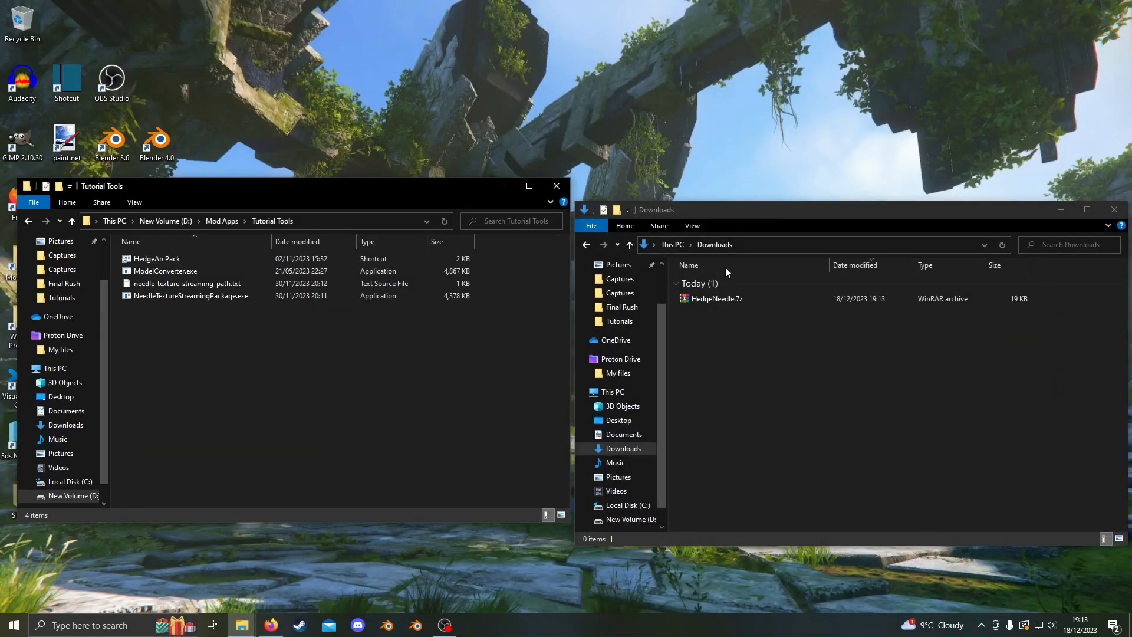
- Open HedgeNeedle.7z from Downloads in WinRAR, extract it to the default destination and close the archive
{"action": "left_click", "coordinate": [740, 299]}
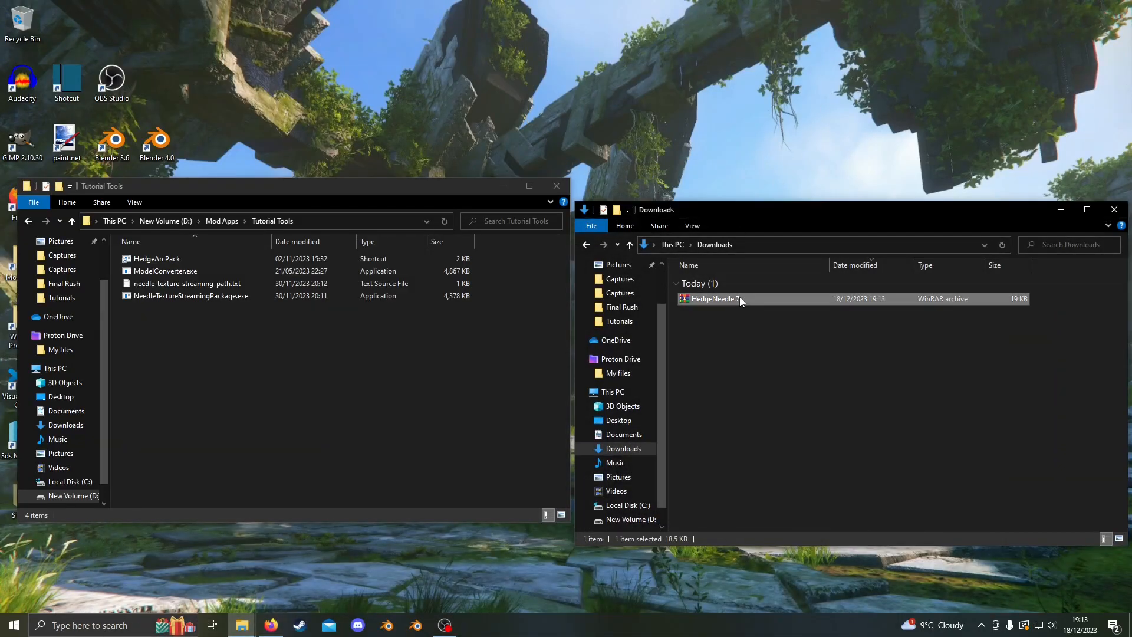
{"action": "double_click", "coordinate": [740, 299]}
{"action": "left_click", "coordinate": [107, 95]}
{"action": "left_click", "coordinate": [505, 395]}
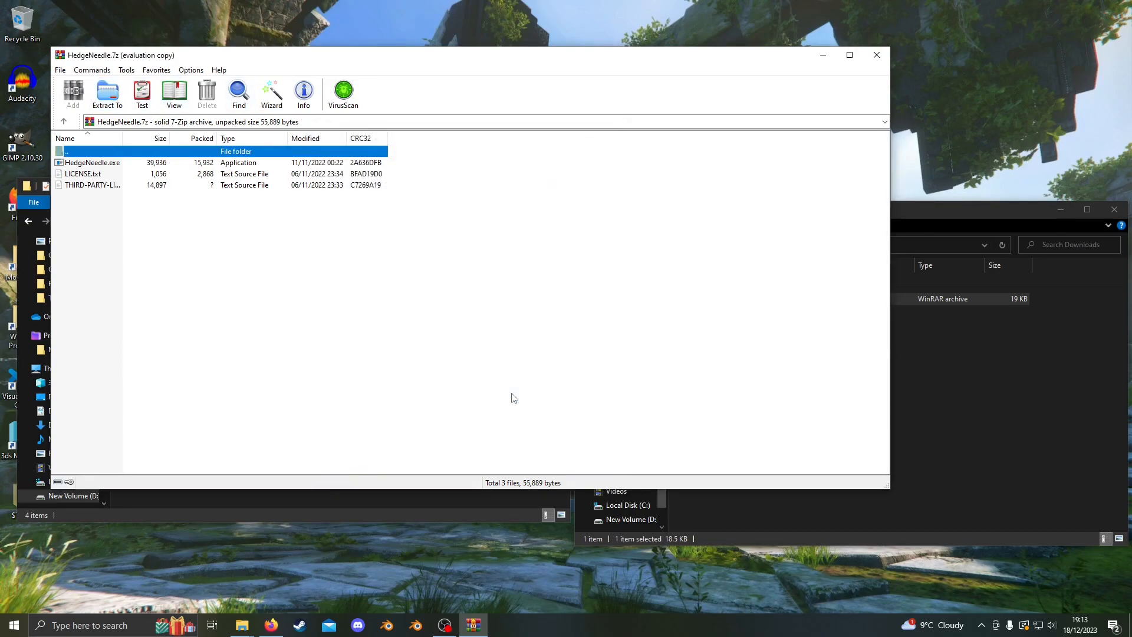
{"action": "left_click", "coordinate": [877, 55]}
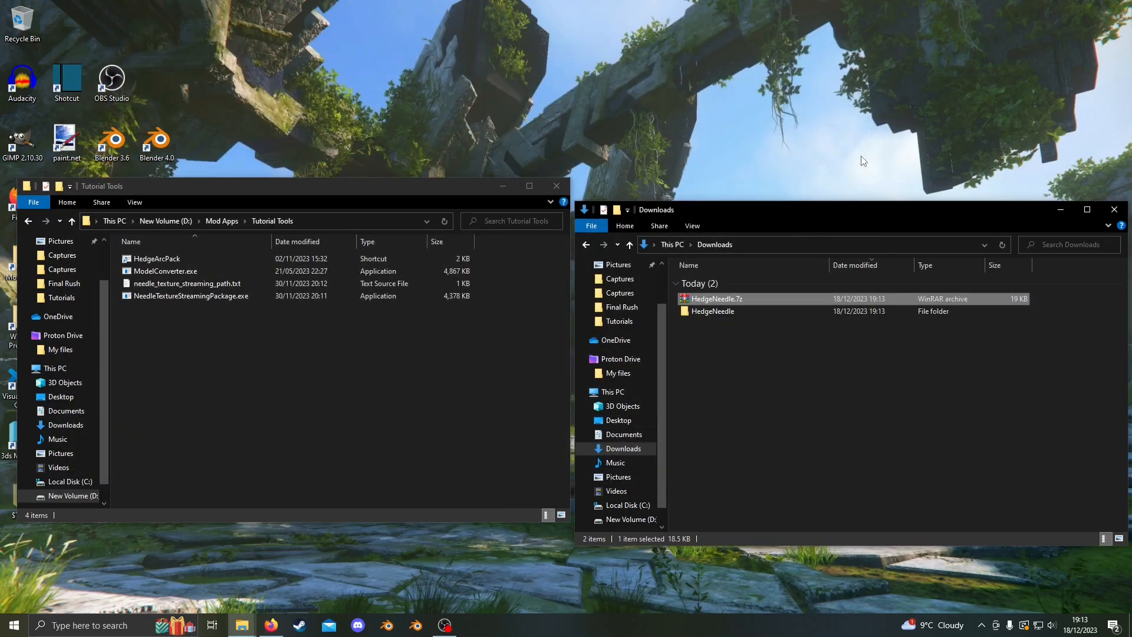
- Move HedgeNeedle.exe from the extracted HedgeNeedle folder into the Tutorial Tools folder
{"action": "double_click", "coordinate": [737, 310]}
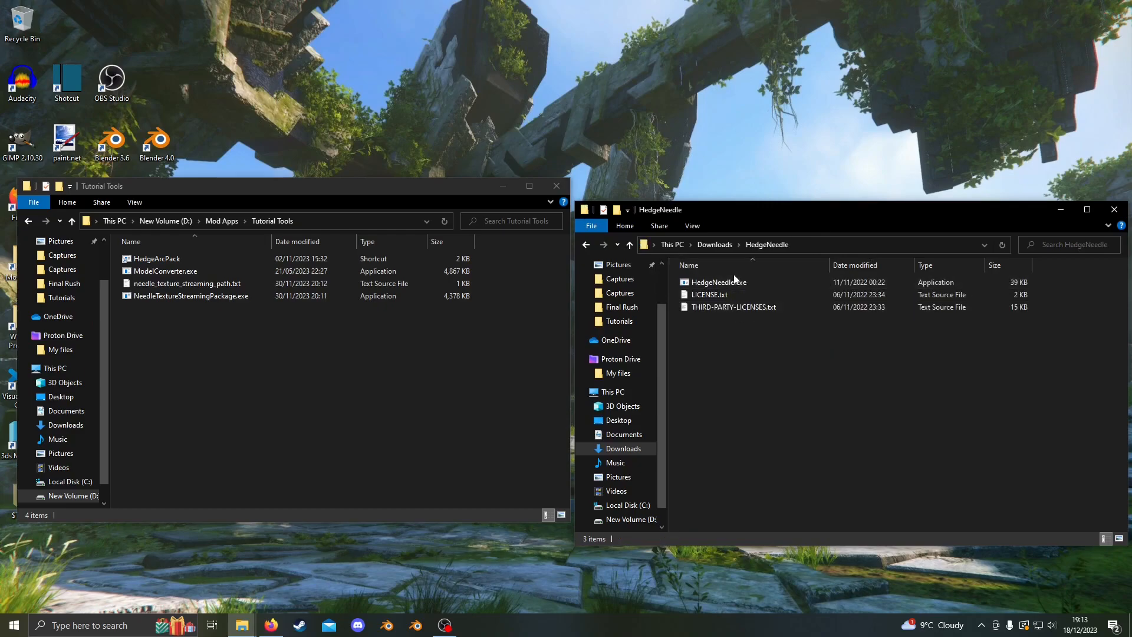
{"action": "left_click", "coordinate": [734, 280]}
{"action": "left_click_drag", "start_coordinate": [734, 277], "coordinate": [296, 366]}
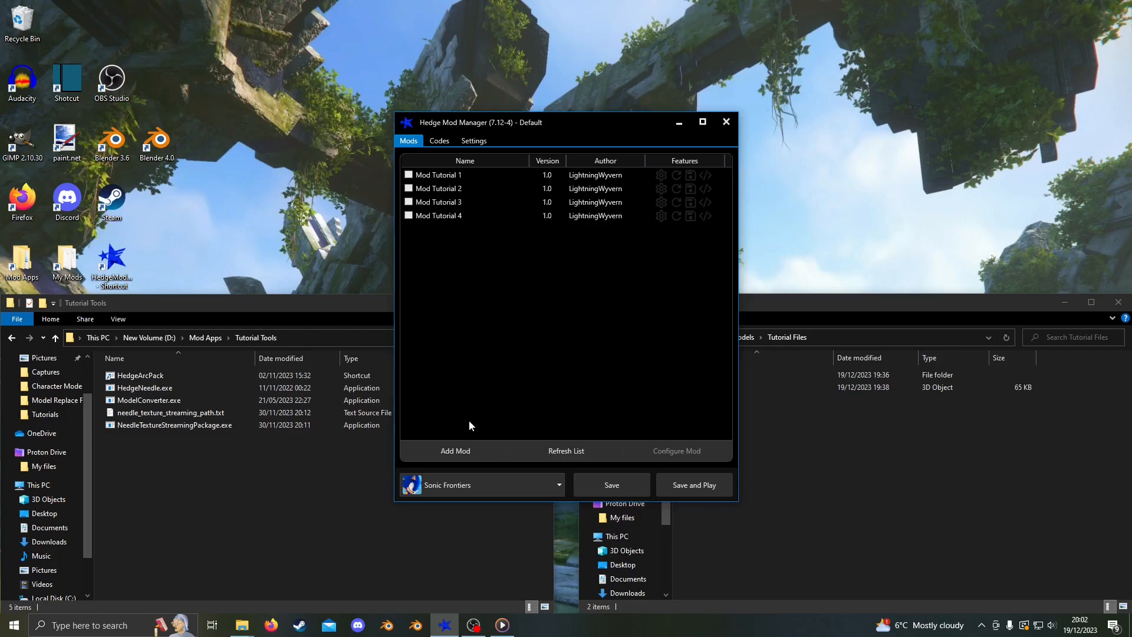
- Make a new Sonic Frontiers mod titled Mod Tutorial 5 in Hedge Mod Manager
{"action": "left_click", "coordinate": [455, 452]}
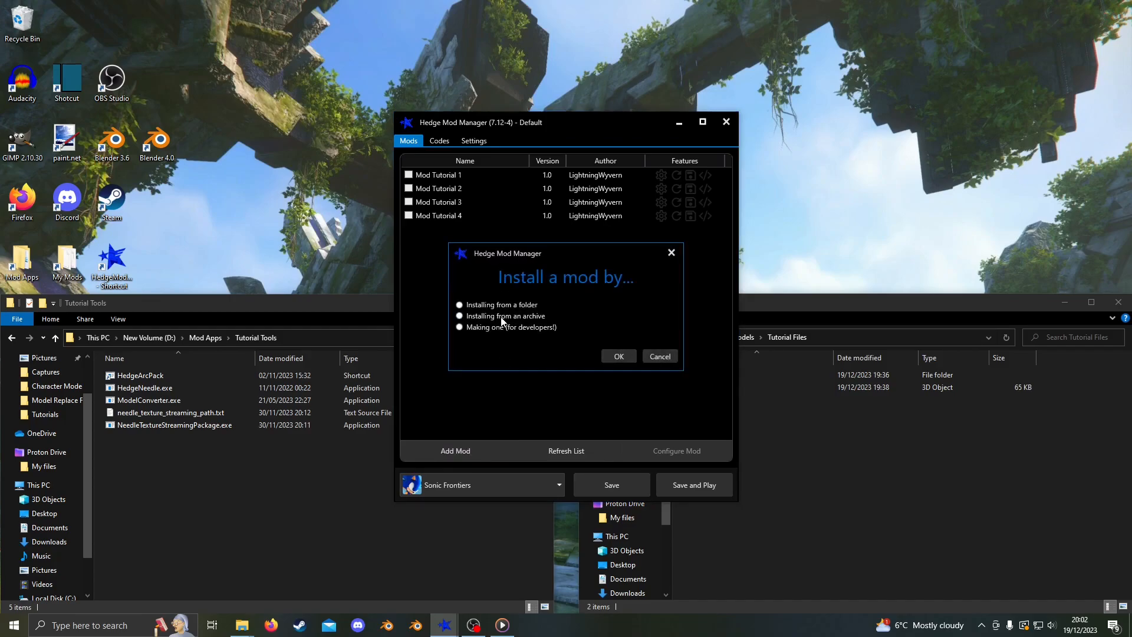
{"action": "left_click", "coordinate": [619, 356]}
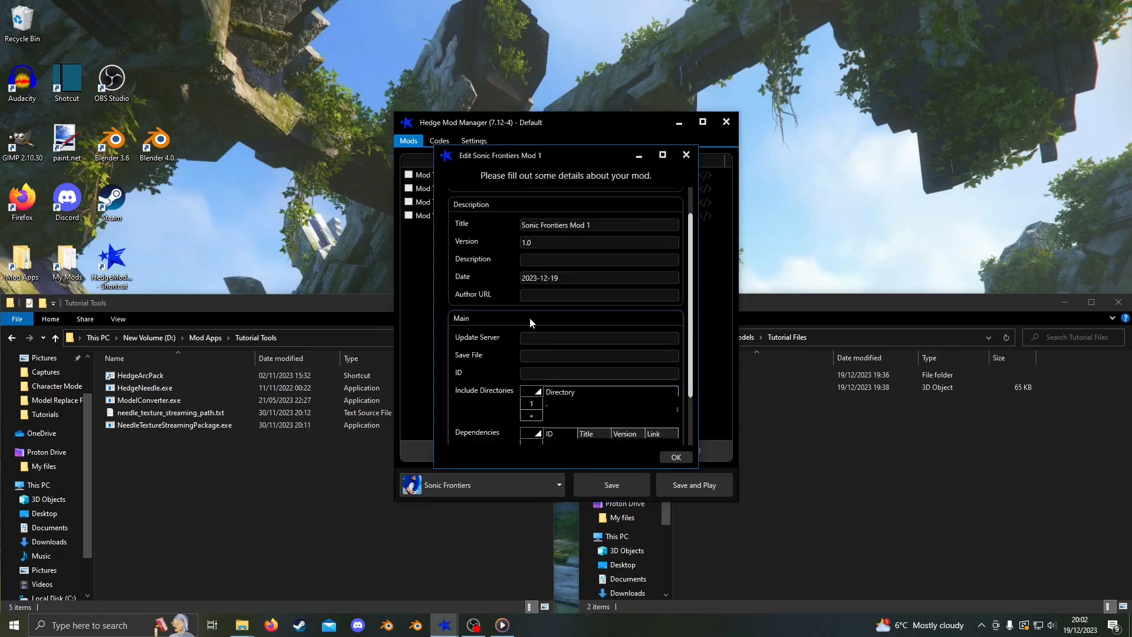
{"action": "left_click", "coordinate": [554, 225]}
{"action": "key", "text": "ctrl+a"}
{"action": "type", "text": "Mo"}
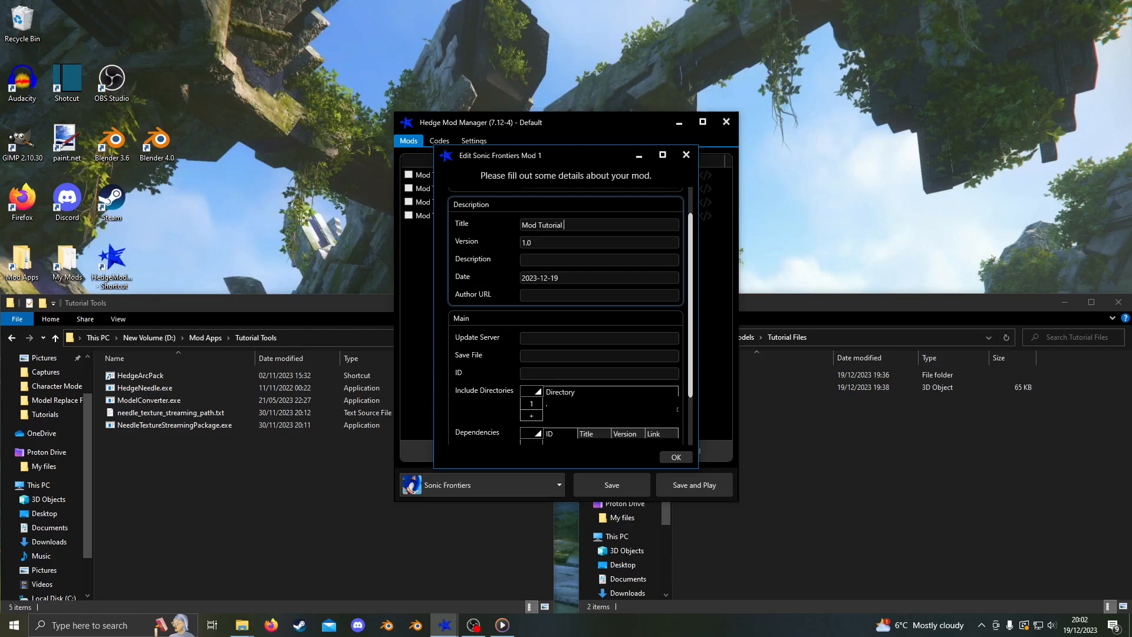
{"action": "left_click", "coordinate": [676, 457]}
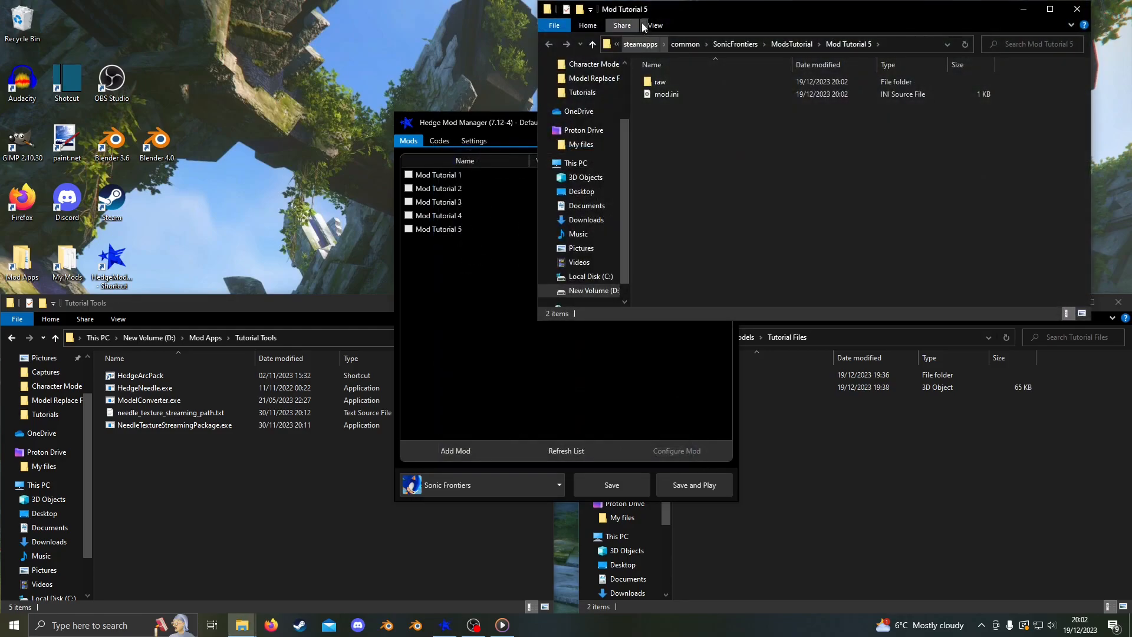
- Create a folder named character inside the raw folder of Mod Tutorial 5
{"action": "double_click", "coordinate": [678, 81]}
{"action": "right_click", "coordinate": [666, 123]}
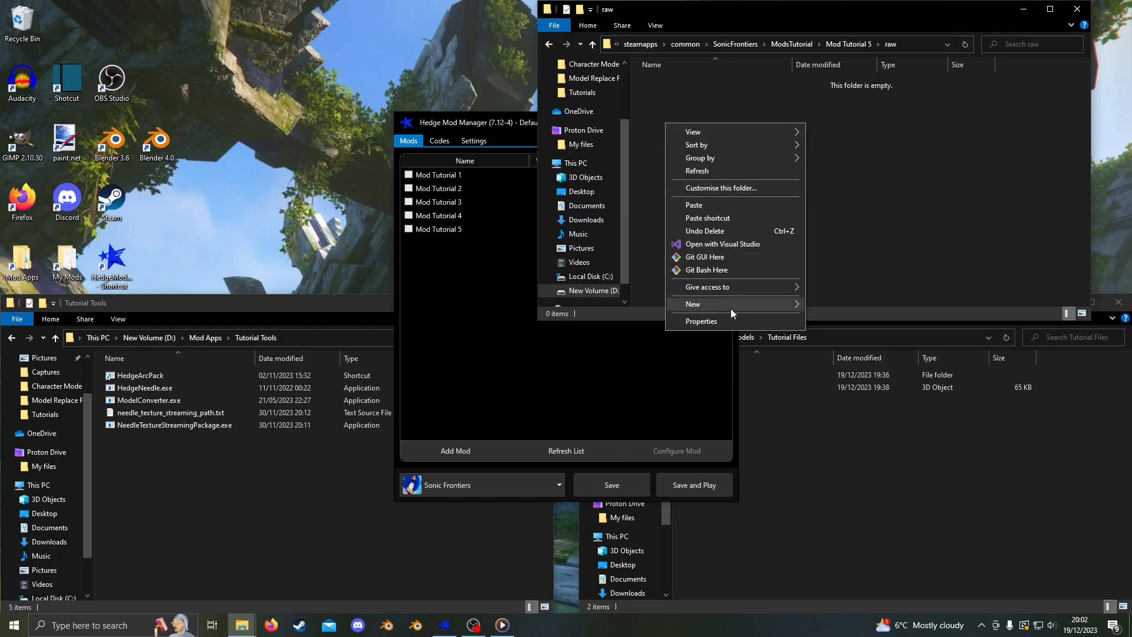
{"action": "mouse_move", "coordinate": [734, 309]}
{"action": "left_click", "coordinate": [819, 306]}
{"action": "type", "text": "character"}
{"action": "key", "text": "Return"}
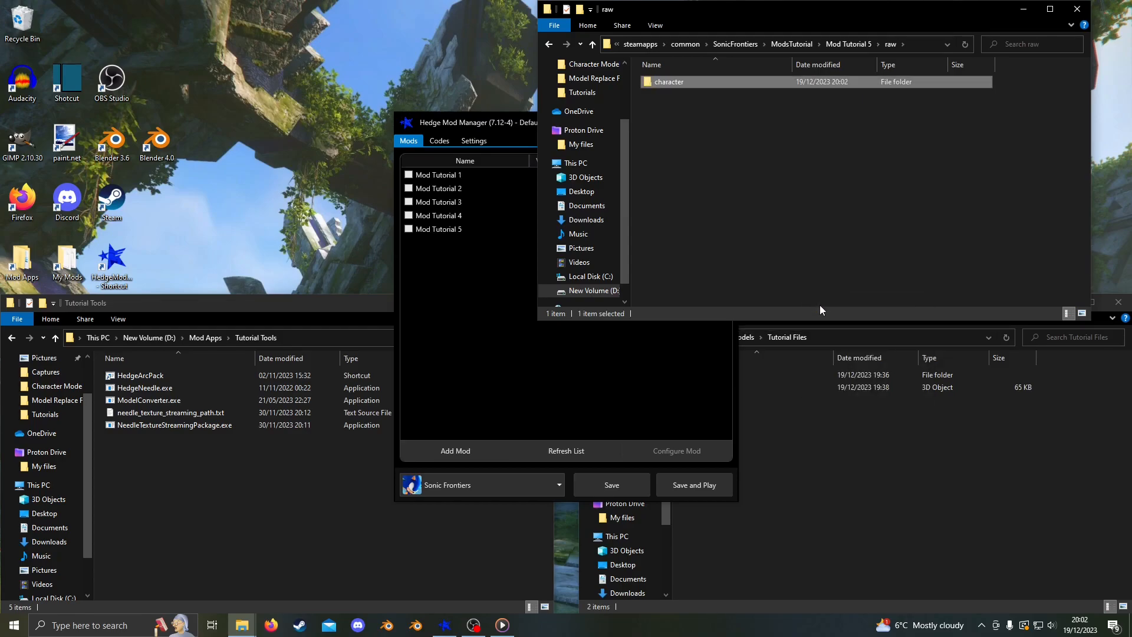
- Browse Sonic Frontiers' local files from Steam, place that folder window beside the mod's raw folder and close Steam
{"action": "left_click", "coordinate": [299, 626]}
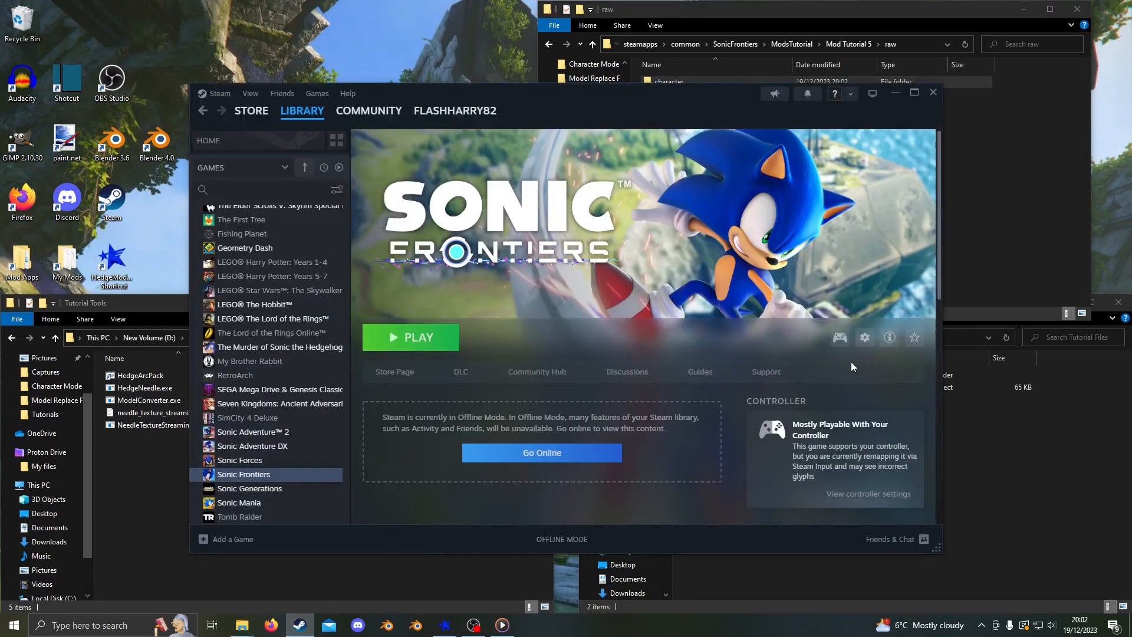
{"action": "left_click", "coordinate": [866, 337]}
{"action": "mouse_move", "coordinate": [867, 401]}
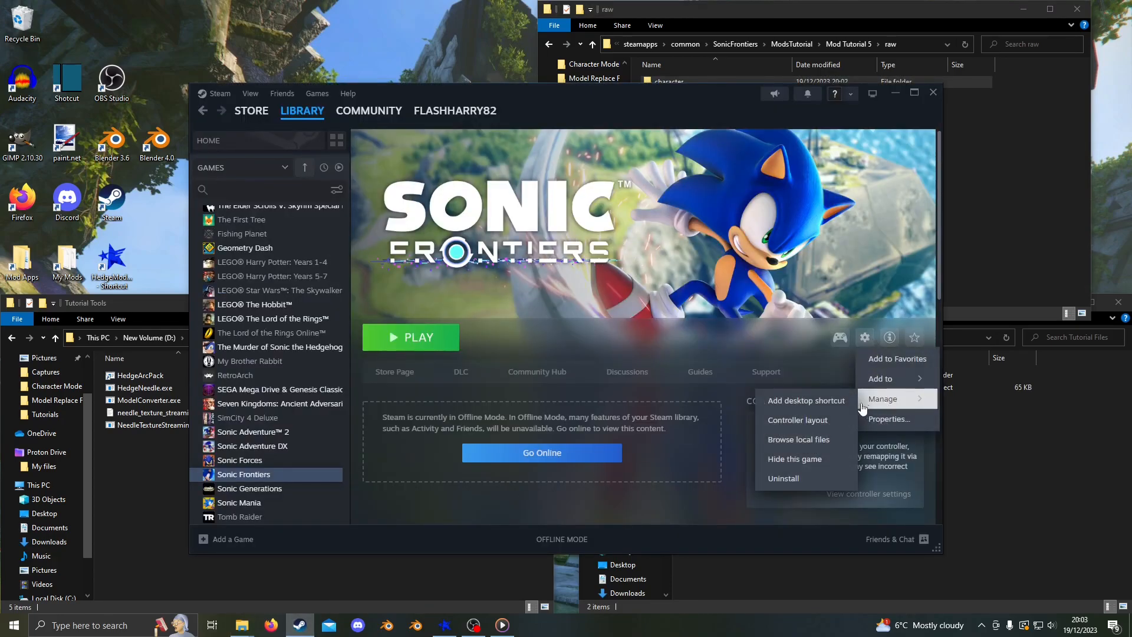
{"action": "left_click", "coordinate": [820, 440]}
{"action": "left_click_drag", "start_coordinate": [966, 23], "coordinate": [422, 12]}
{"action": "left_click", "coordinate": [934, 93]}
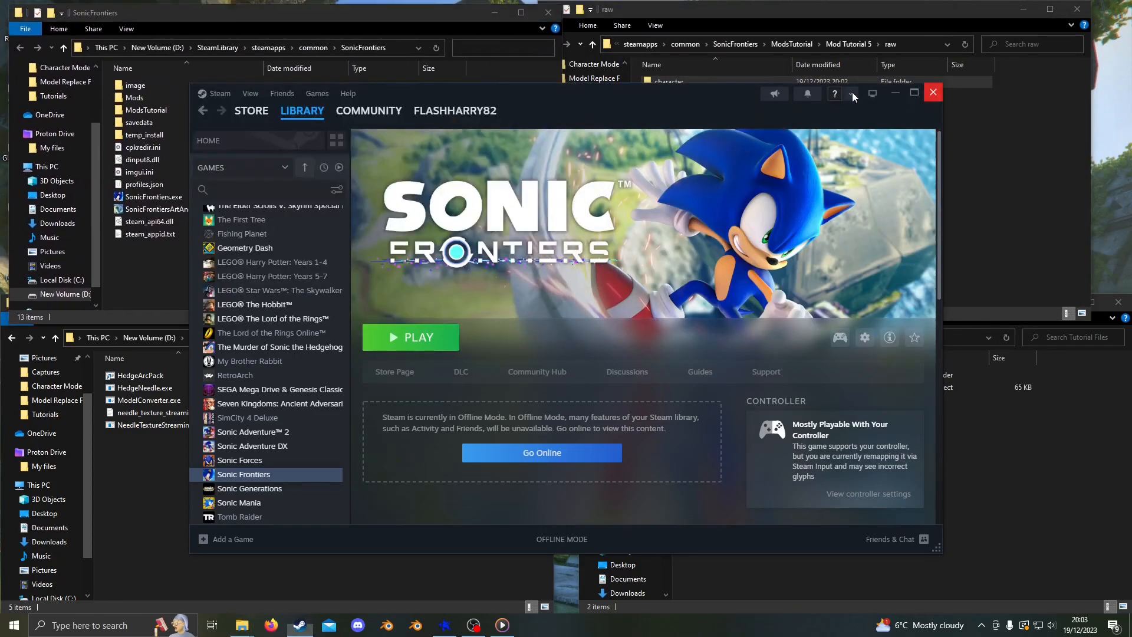
- Copy sonic.pac from the game's image\x64\raw\character folder
{"action": "double_click", "coordinate": [247, 87]}
{"action": "double_click", "coordinate": [247, 86]}
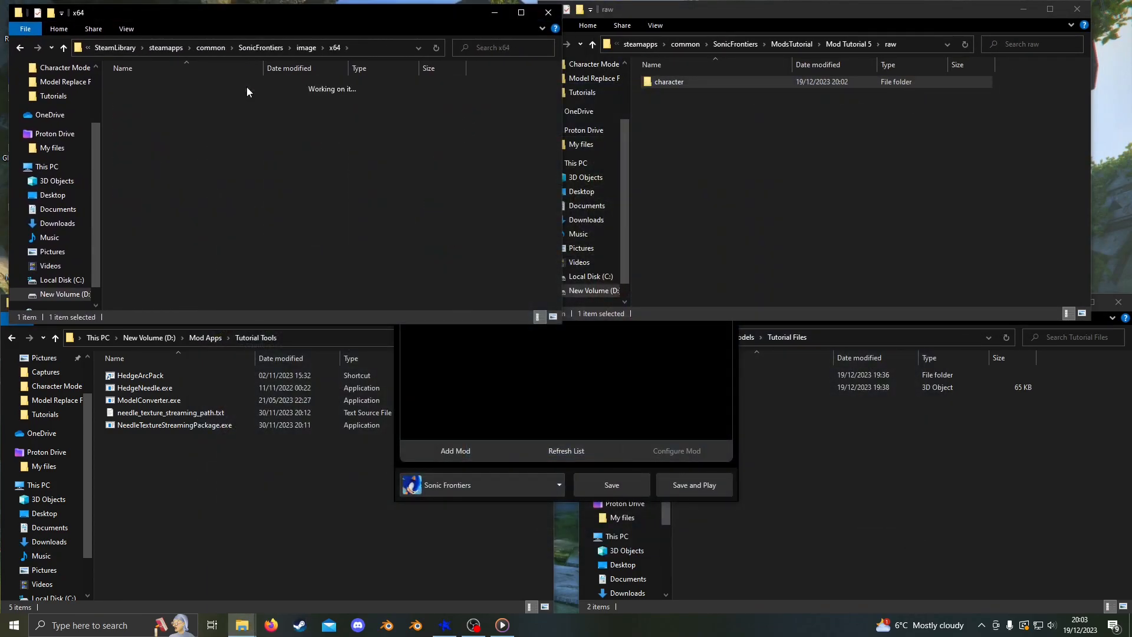
{"action": "double_click", "coordinate": [246, 87]}
{"action": "double_click", "coordinate": [210, 115]}
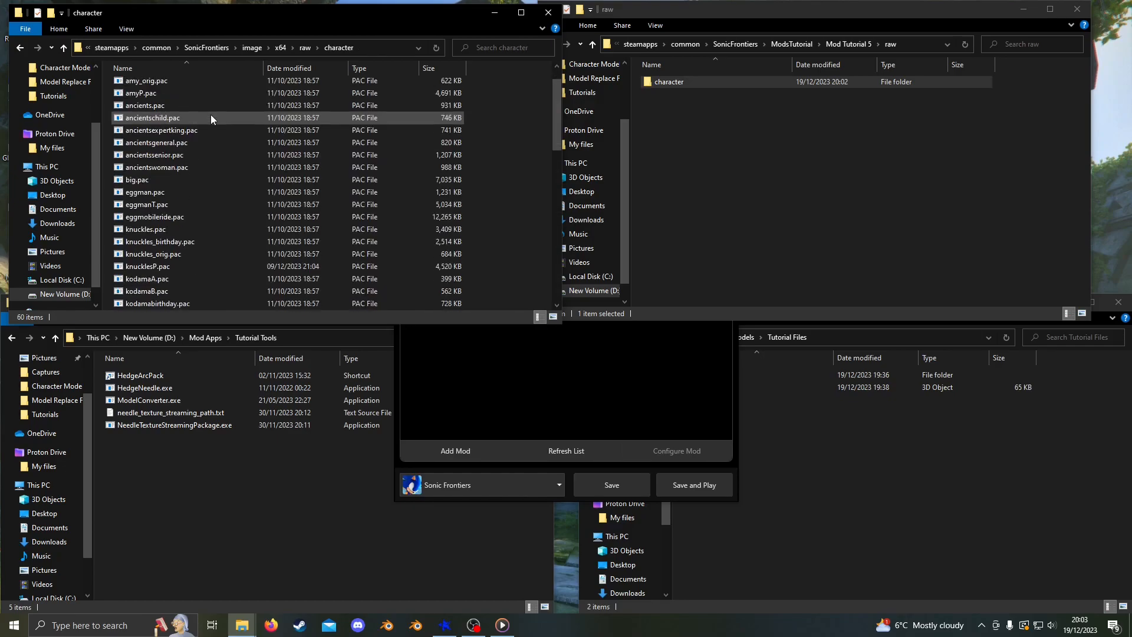
{"action": "scroll", "coordinate": [210, 114], "scroll_direction": "down", "scroll_amount": 9}
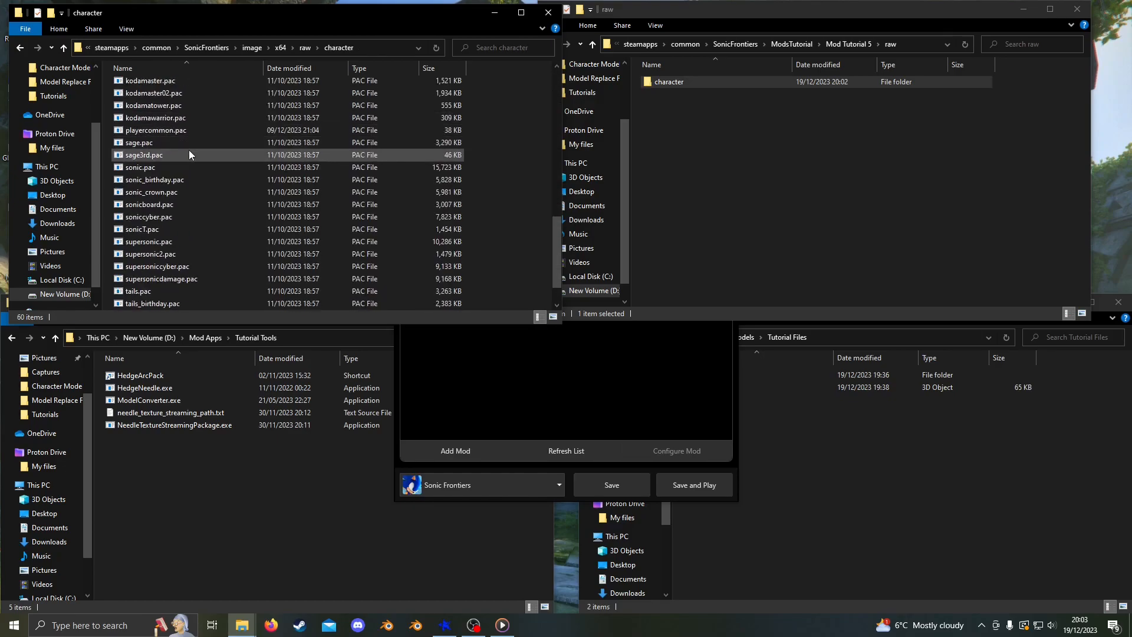
{"action": "right_click", "coordinate": [176, 167]}
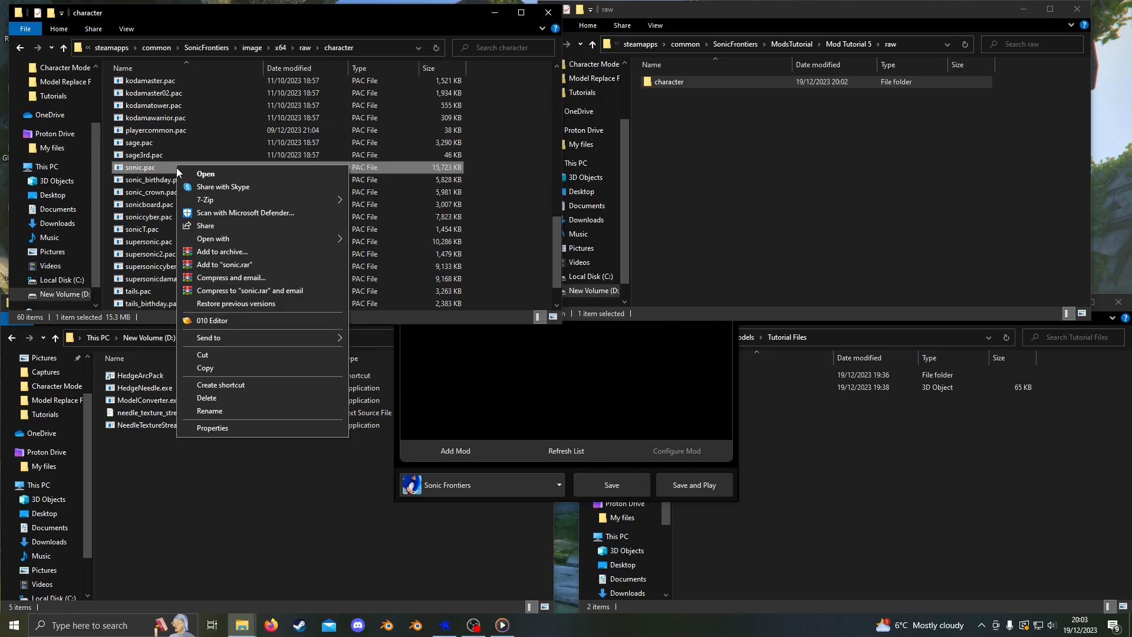
{"action": "left_click", "coordinate": [218, 369]}
{"action": "left_click", "coordinate": [218, 369]}
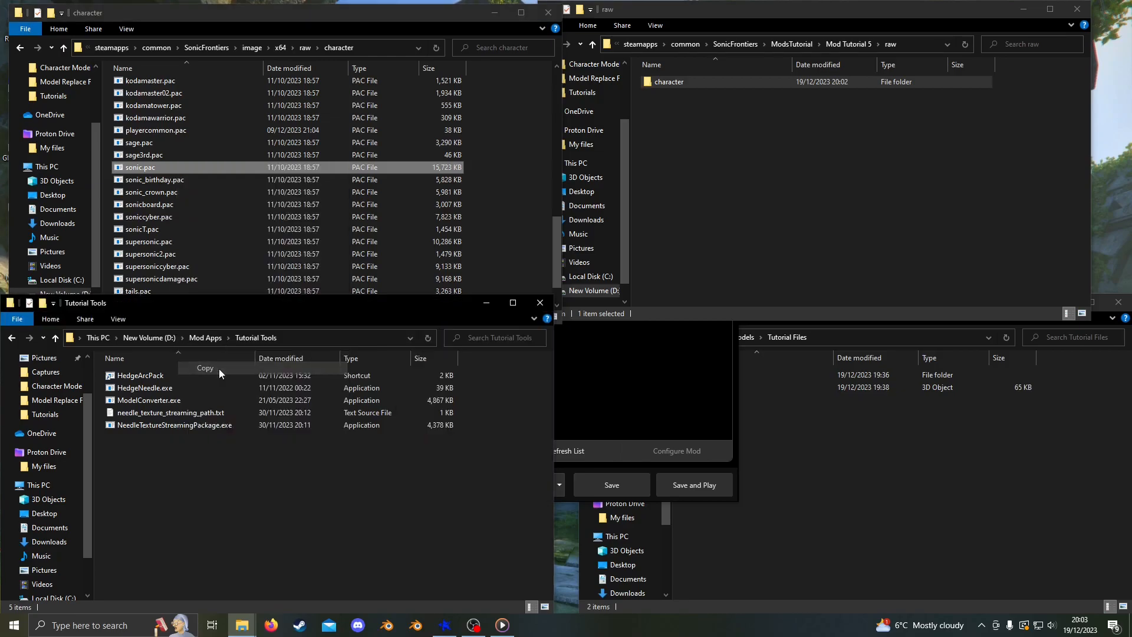
- Paste sonic.pac into the mod's character folder and unpack it with HedgeArcPack
{"action": "left_click", "coordinate": [663, 105]}
{"action": "double_click", "coordinate": [668, 82]}
{"action": "right_click", "coordinate": [668, 81]}
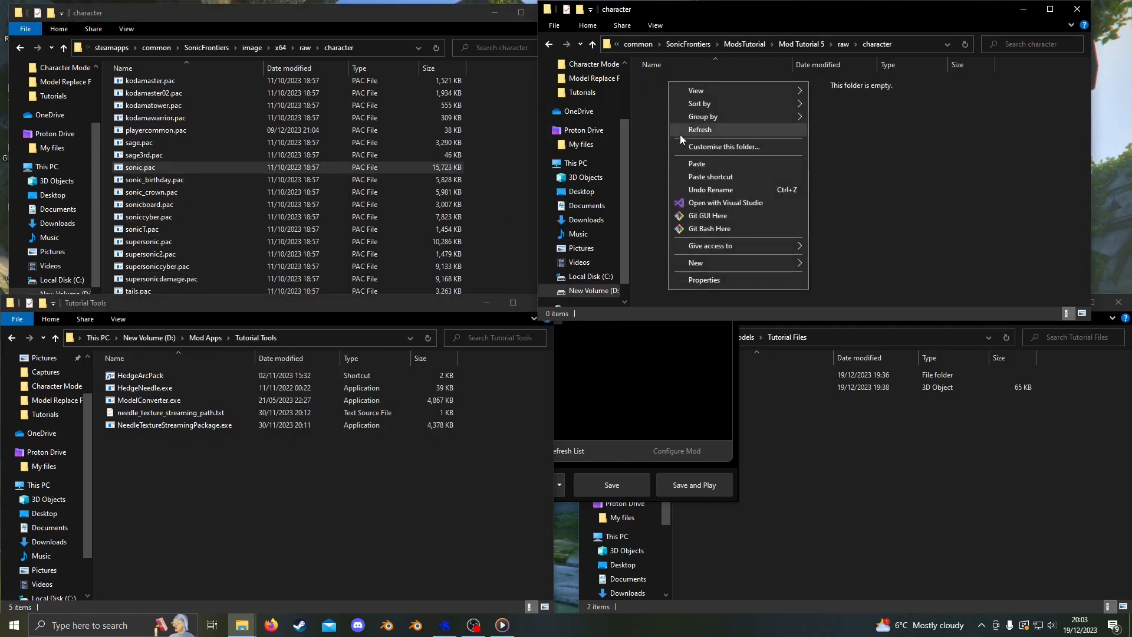
{"action": "left_click", "coordinate": [713, 164]}
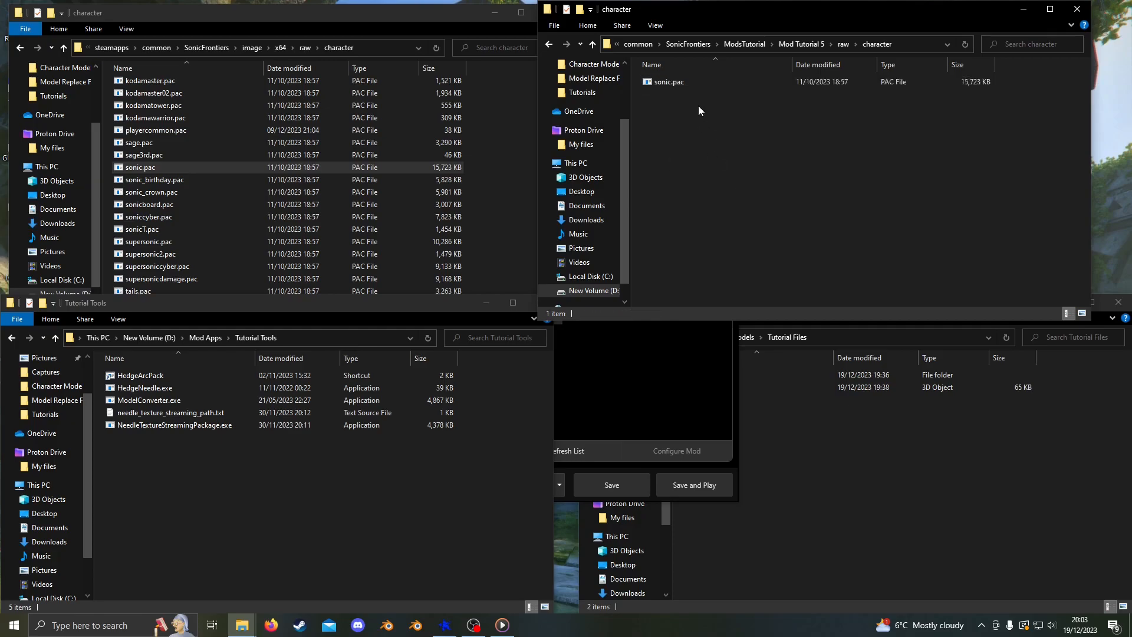
{"action": "left_click_drag", "start_coordinate": [681, 84], "coordinate": [224, 371]}
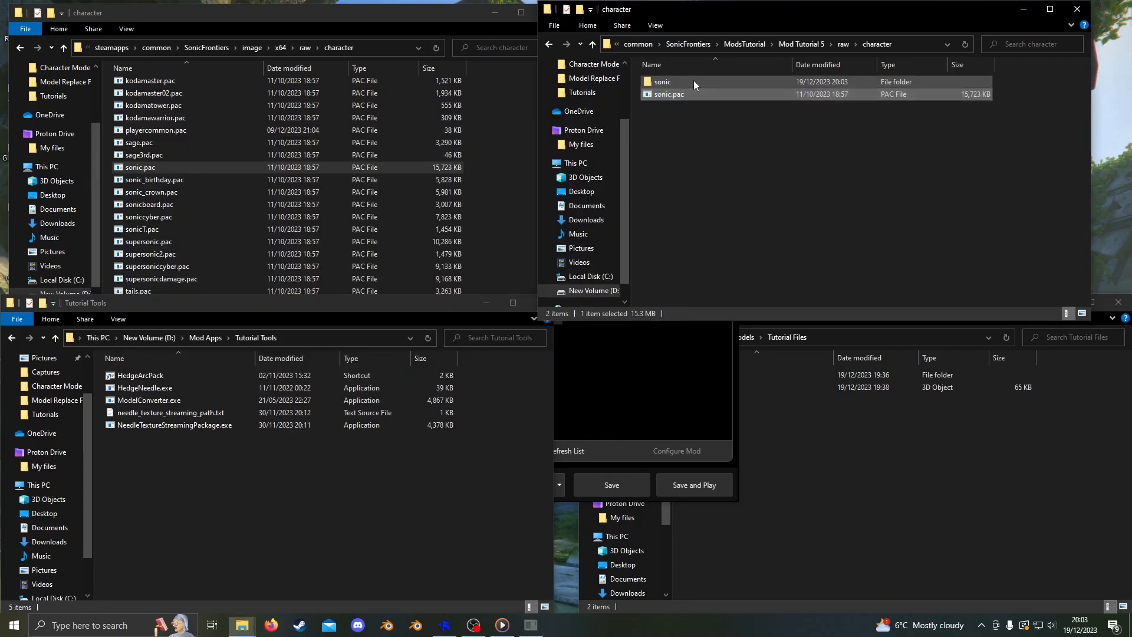
- Open the unpacked sonic folder and split chr_sonic.model with HedgeNeedle
{"action": "double_click", "coordinate": [694, 82]}
{"action": "left_click", "coordinate": [703, 133]}
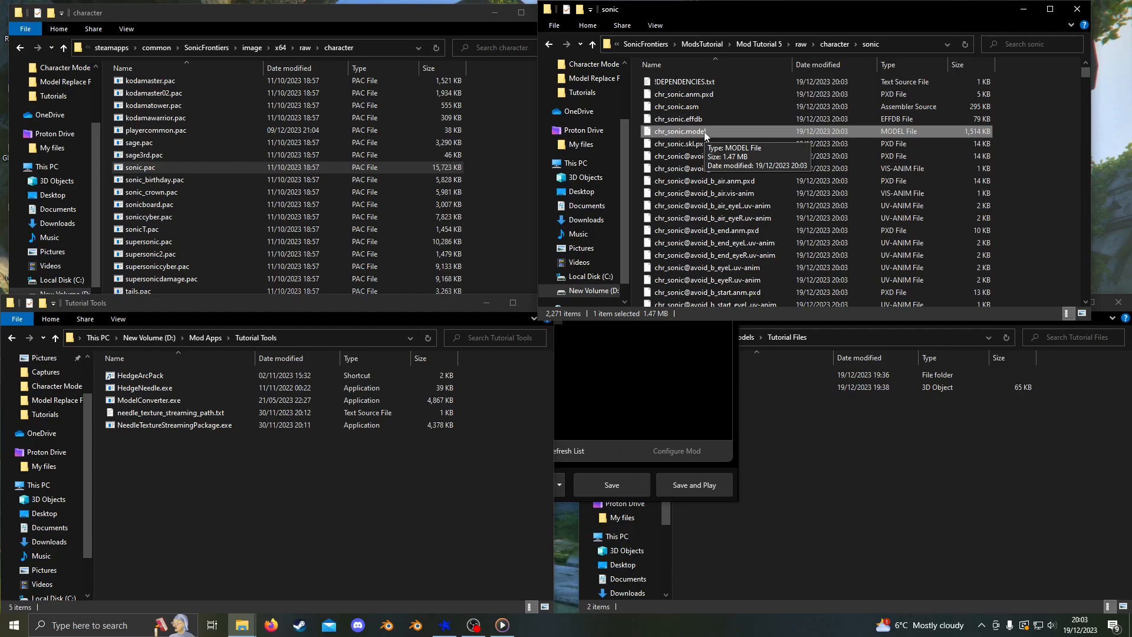
{"action": "left_click_drag", "start_coordinate": [704, 132], "coordinate": [257, 383]}
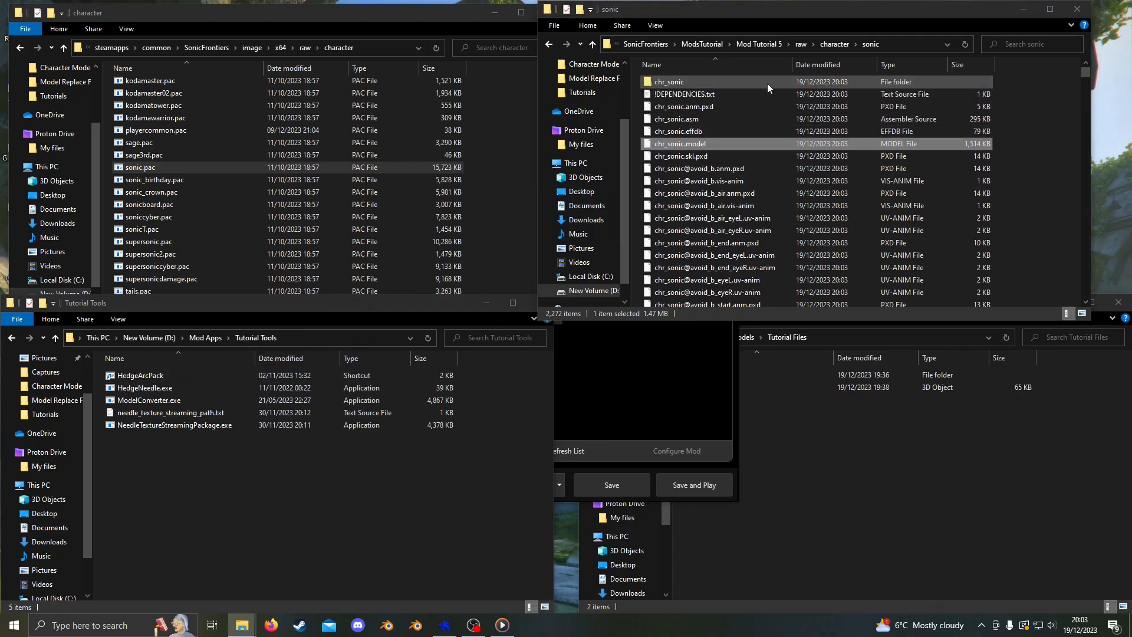
{"action": "left_click", "coordinate": [766, 84]}
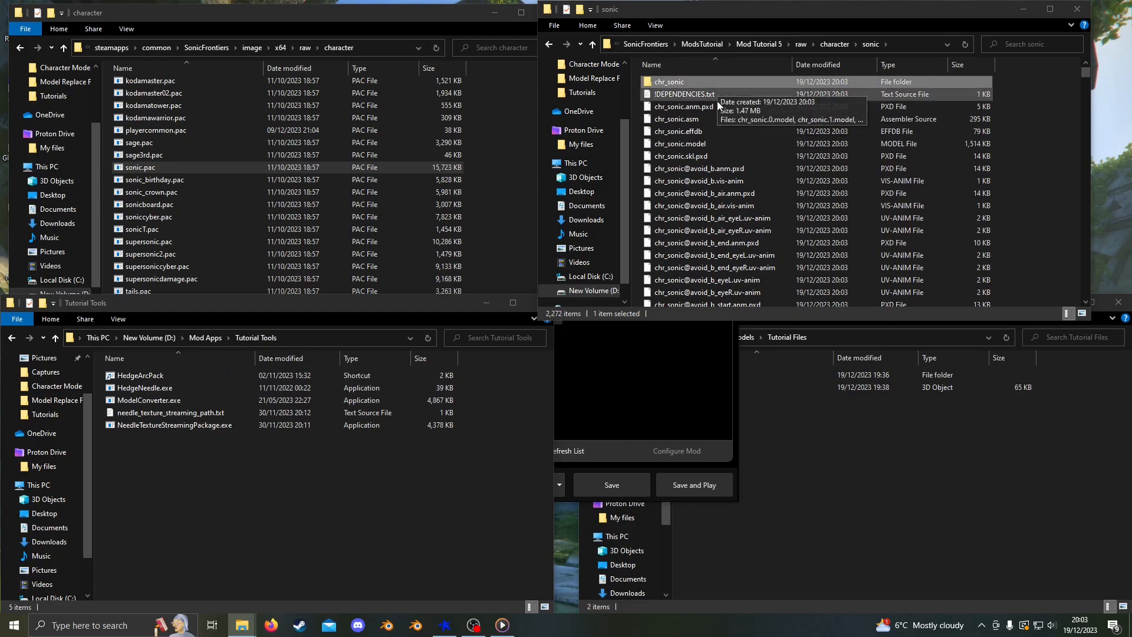
- Copy chr_sonic.skl.pxd from the sonic folder into its chr_sonic subfolder
{"action": "right_click", "coordinate": [761, 155]}
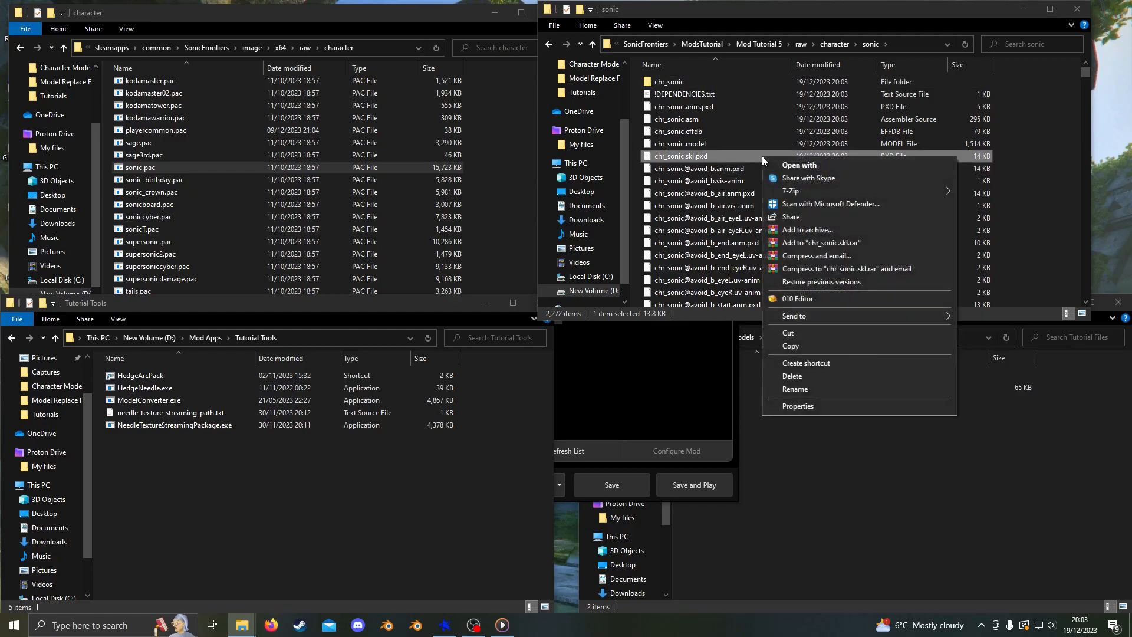
{"action": "left_click", "coordinate": [822, 348]}
{"action": "double_click", "coordinate": [684, 84]}
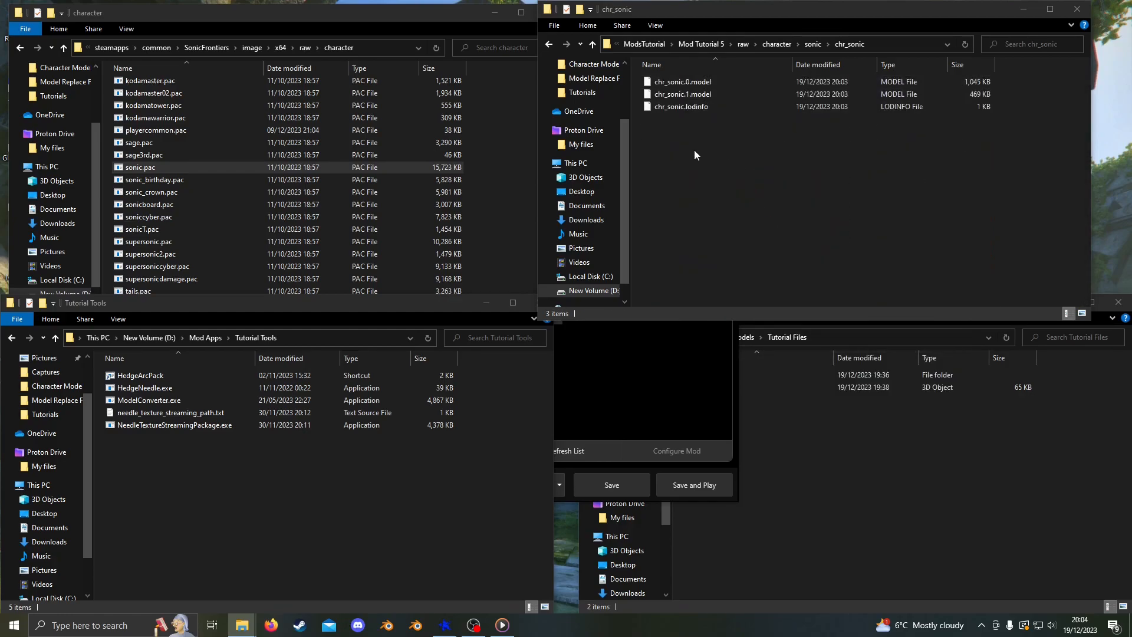
{"action": "right_click", "coordinate": [695, 150]}
{"action": "left_click", "coordinate": [736, 232]}
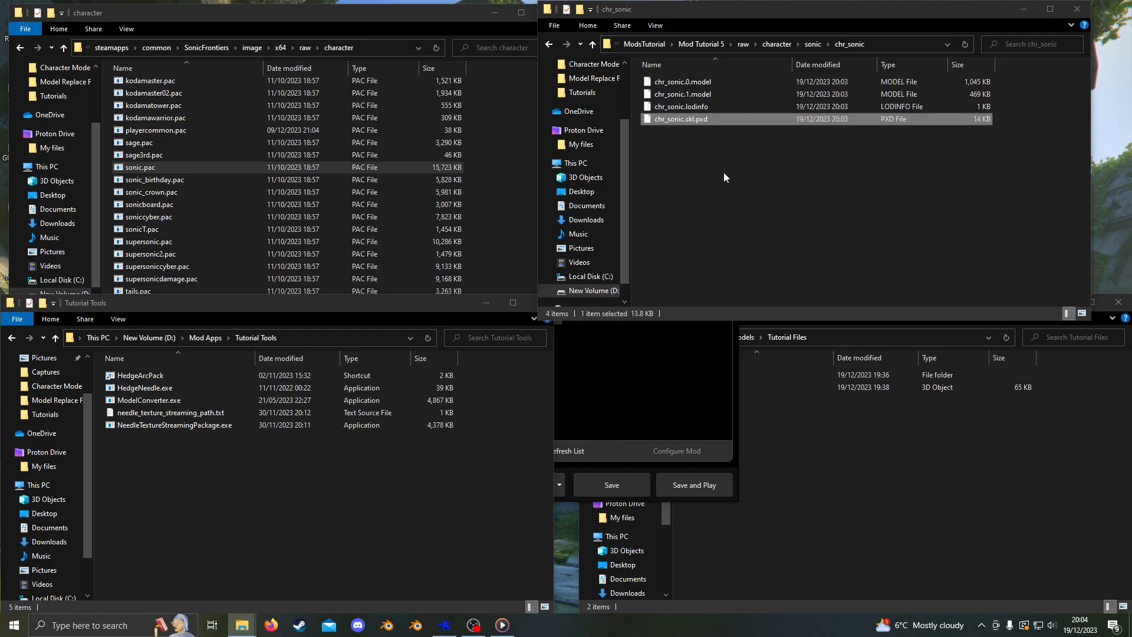
- Rename chr_sonic.0.model in the chr_sonic folder to chr_sonic.model
{"action": "left_click", "coordinate": [709, 83]}
{"action": "right_click", "coordinate": [709, 82]}
{"action": "left_click", "coordinate": [739, 316]}
{"action": "key", "text": "Right"}
{"action": "key", "text": "BackSpace"}
{"action": "key", "text": "BackSpace"}
{"action": "key", "text": "Return"}
{"action": "left_click", "coordinate": [696, 142]}
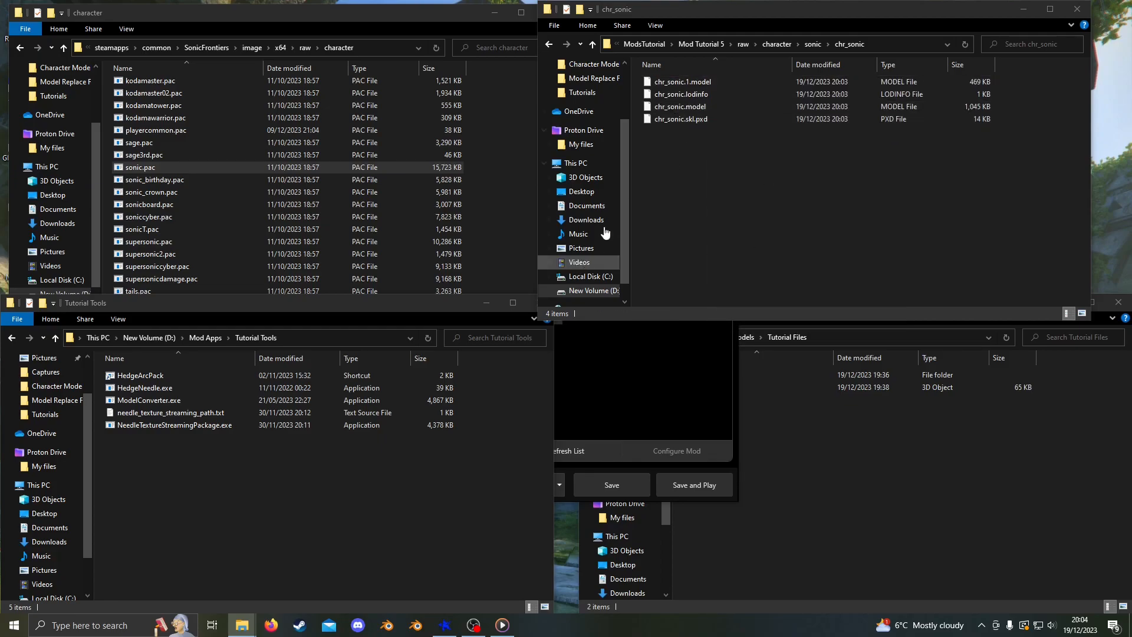
- Launch Blender 3.6 and delete the default camera, cube and light from the scene
{"action": "left_click", "coordinate": [387, 625]}
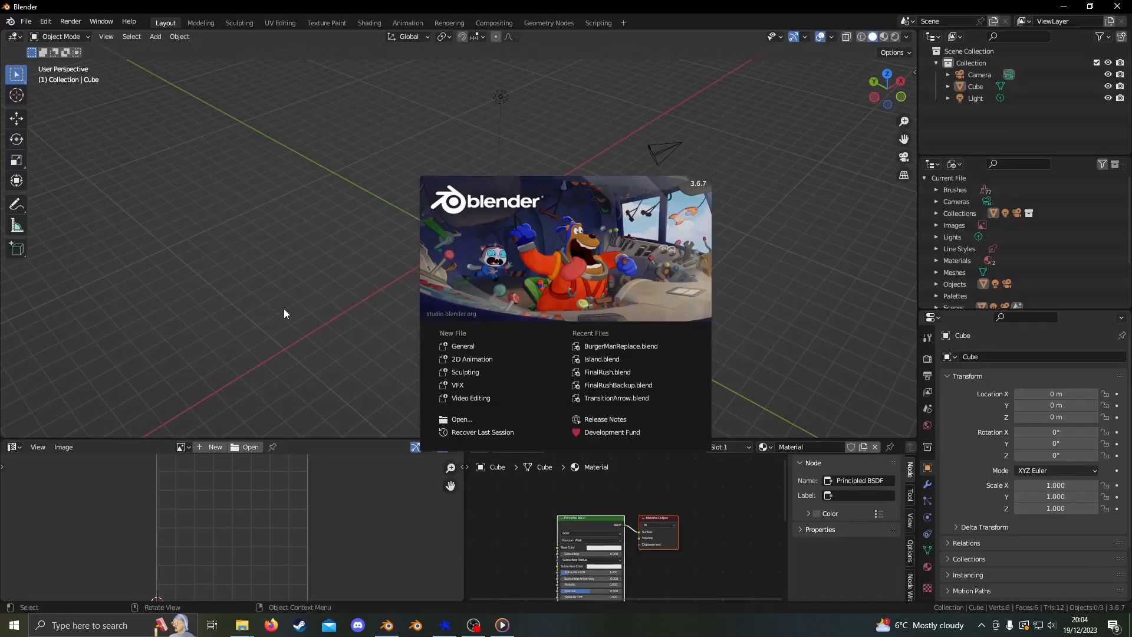
{"action": "left_click", "coordinate": [365, 312]}
{"action": "key", "text": "x"}
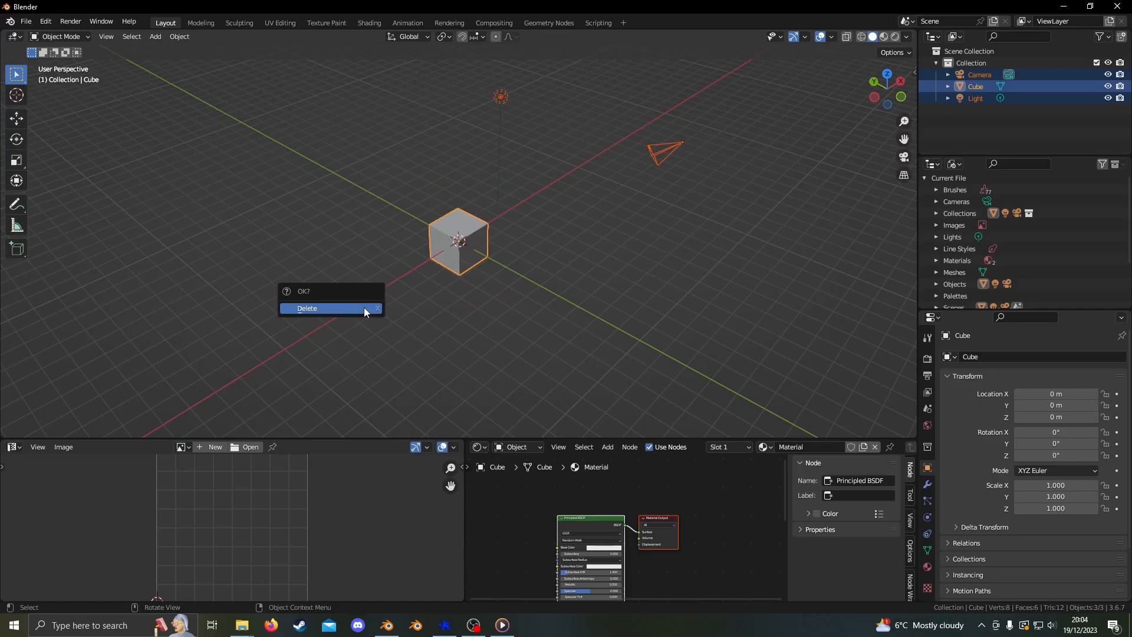
{"action": "left_click", "coordinate": [365, 309]}
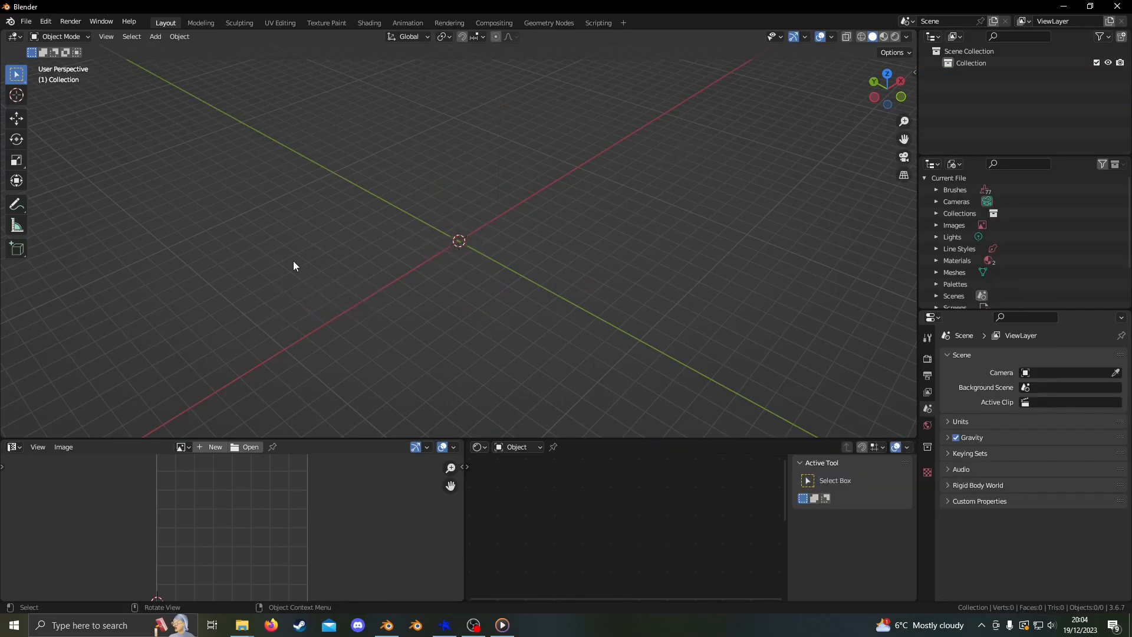
- Import chr_sonic.model from the chr_sonic folder with the Hedgehog Engine (.model) importer and deselect the imported objects
{"action": "left_click", "coordinate": [26, 21]}
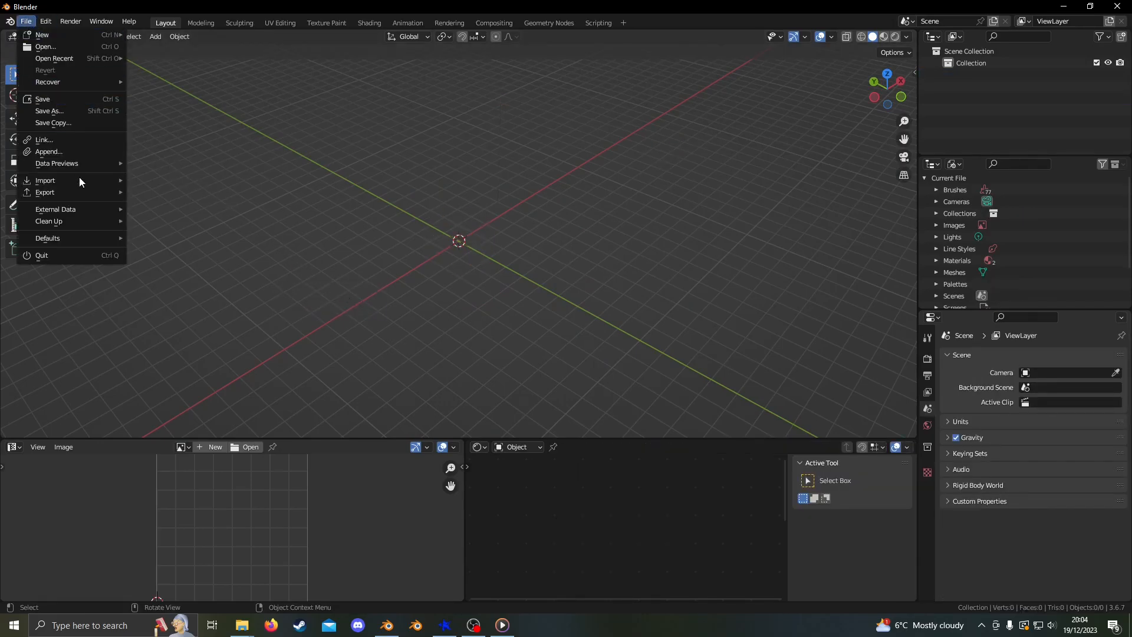
{"action": "mouse_move", "coordinate": [81, 183]}
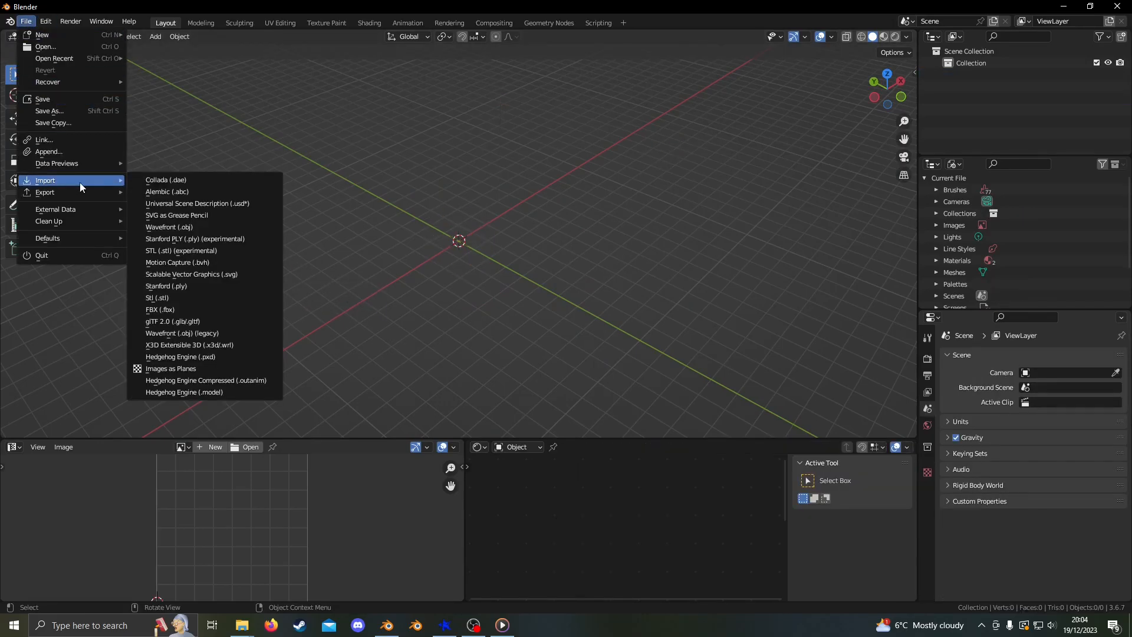
{"action": "left_click", "coordinate": [211, 391]}
{"action": "scroll", "coordinate": [320, 436], "scroll_direction": "down", "scroll_amount": 2}
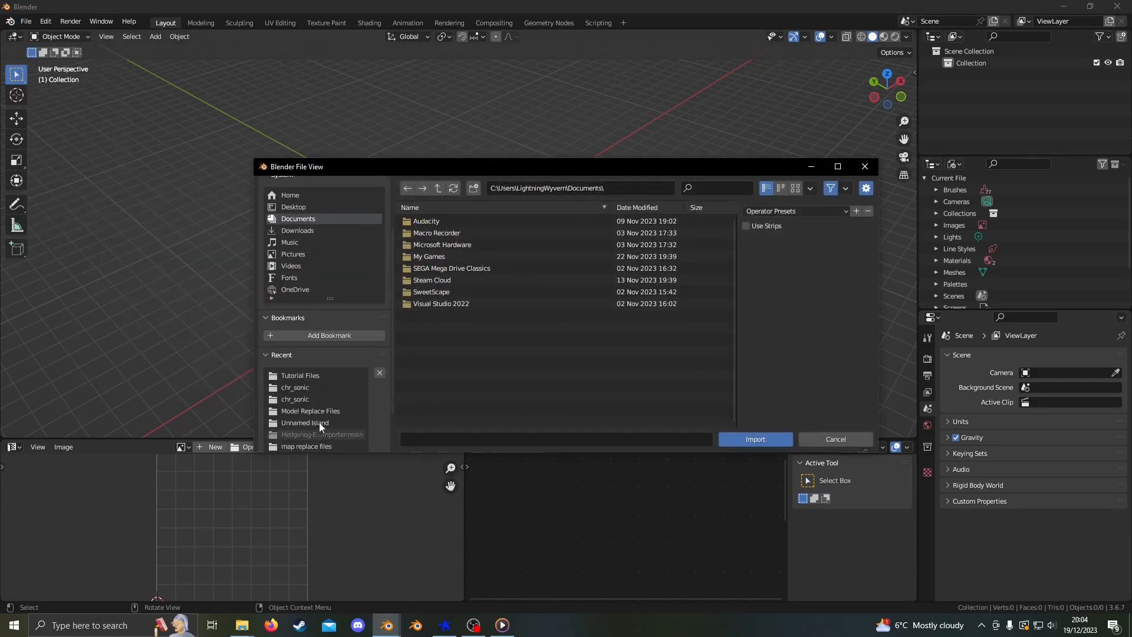
{"action": "left_click", "coordinate": [313, 389]}
{"action": "left_click", "coordinate": [472, 231]}
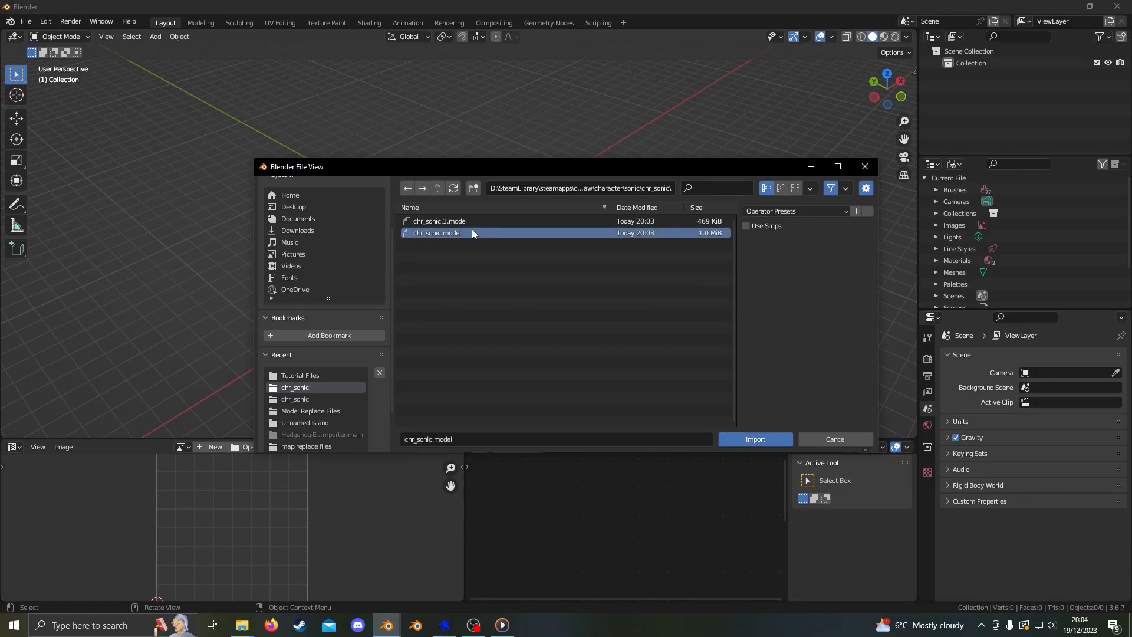
{"action": "left_click", "coordinate": [757, 437]}
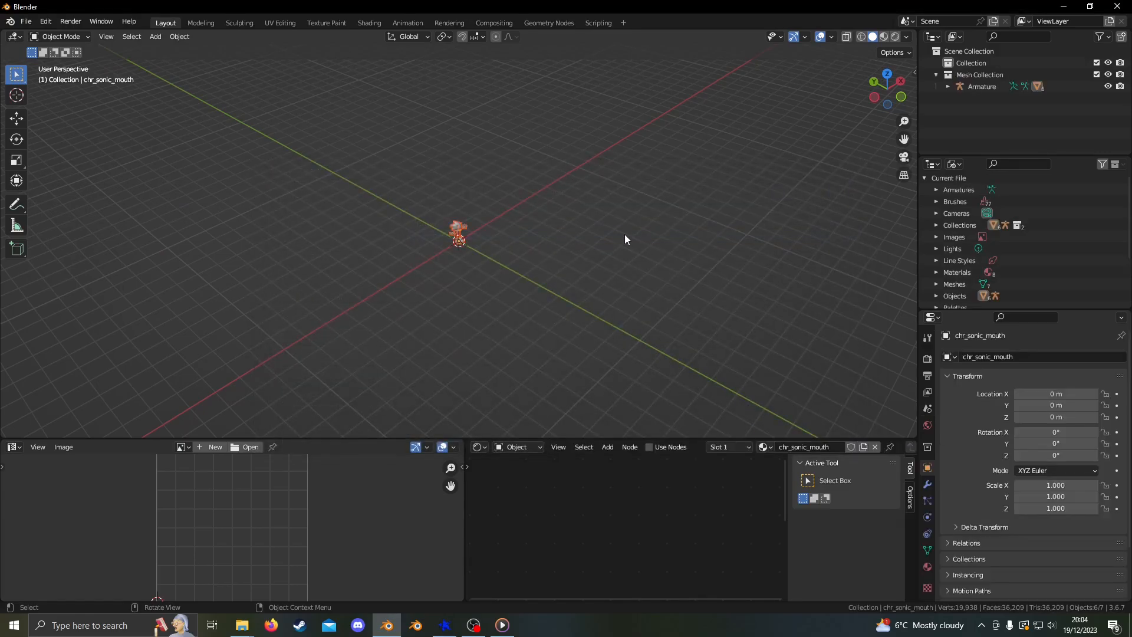
{"action": "middle_click_drag", "start_coordinate": [614, 218], "coordinate": [608, 175]}
{"action": "scroll", "coordinate": [539, 249], "scroll_direction": "up", "scroll_amount": 3}
{"action": "left_click", "coordinate": [528, 243]}
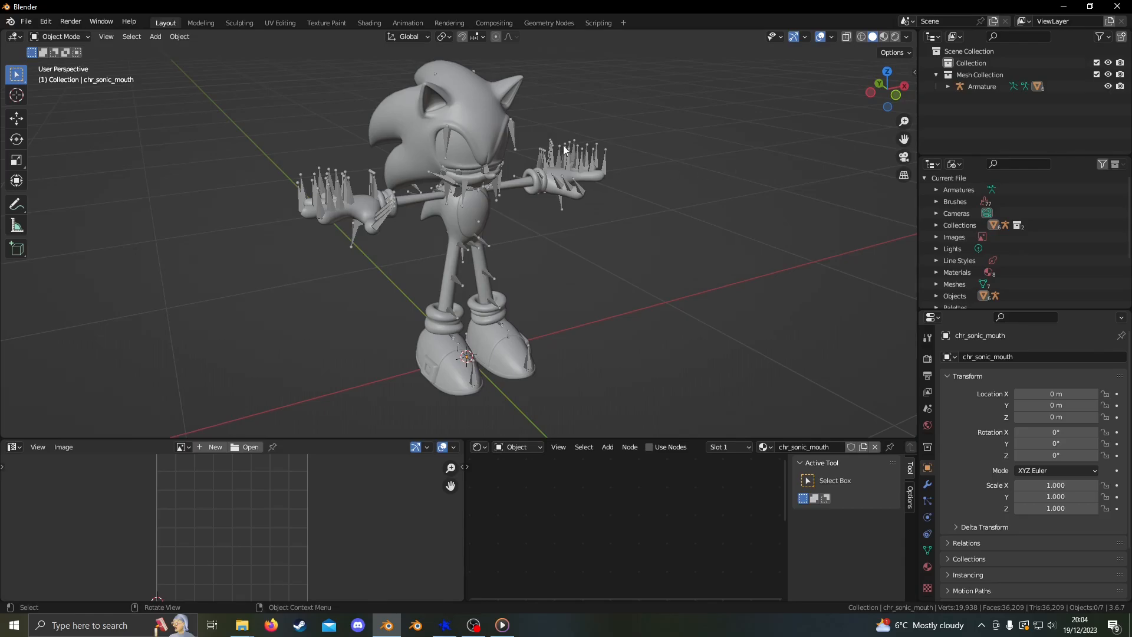
- Import Statue.fbx from the Tutorial Files folder
{"action": "left_click", "coordinate": [26, 21]}
{"action": "mouse_move", "coordinate": [78, 184]}
{"action": "left_click", "coordinate": [161, 310]}
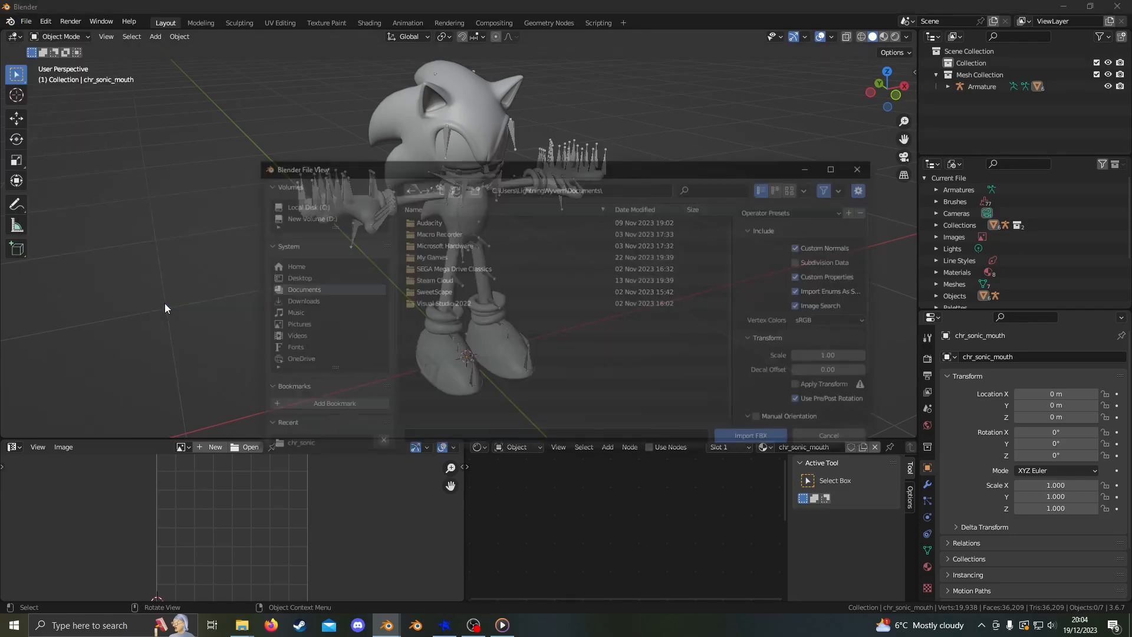
{"action": "left_click", "coordinate": [301, 387]}
{"action": "left_click", "coordinate": [484, 233]}
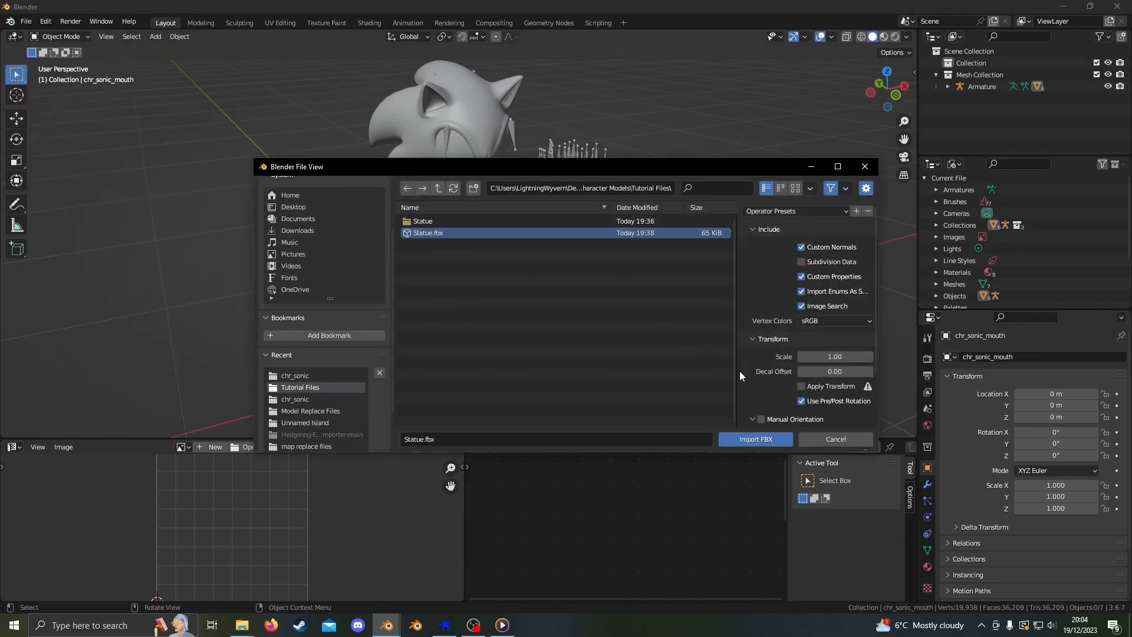
{"action": "left_click", "coordinate": [755, 439]}
- Move BurgerGuy into Mesh Collection and delete the empty Collection
{"action": "left_click_drag", "start_coordinate": [986, 74], "coordinate": [981, 86]}
{"action": "left_click", "coordinate": [981, 67]}
{"action": "key", "text": "x"}
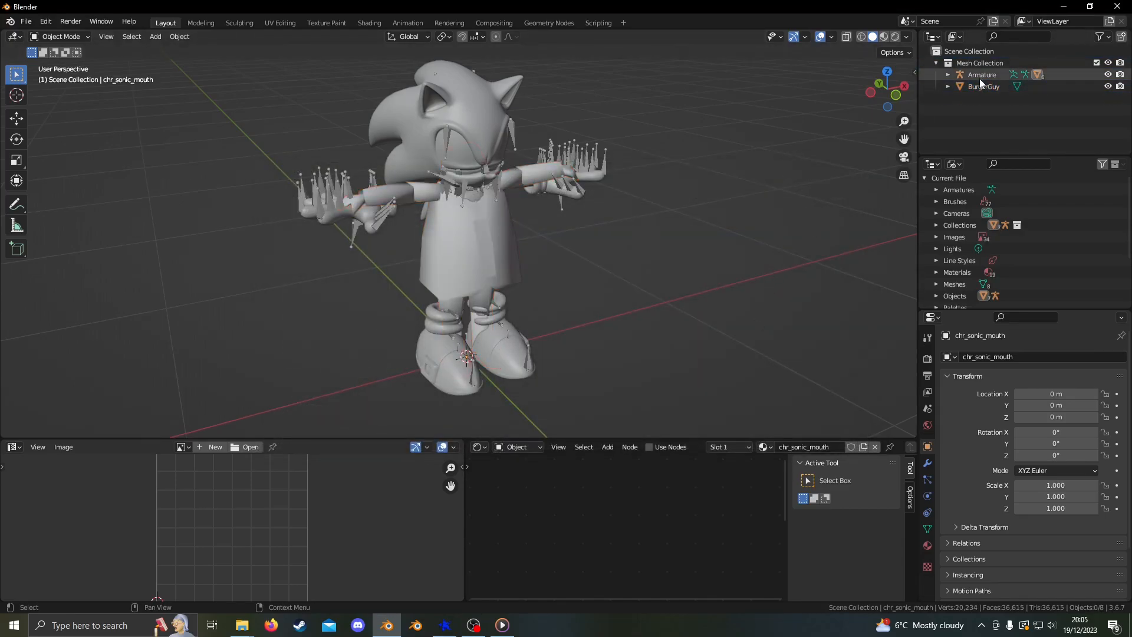
- Hide BurgerGuy and delete all of Sonic's meshes, including the fur, cloth, eyes and mouth, keeping only the armature
{"action": "left_click", "coordinate": [1108, 86]}
{"action": "middle_click_drag", "start_coordinate": [615, 167], "coordinate": [448, 110]}
{"action": "left_click", "coordinate": [449, 111]}
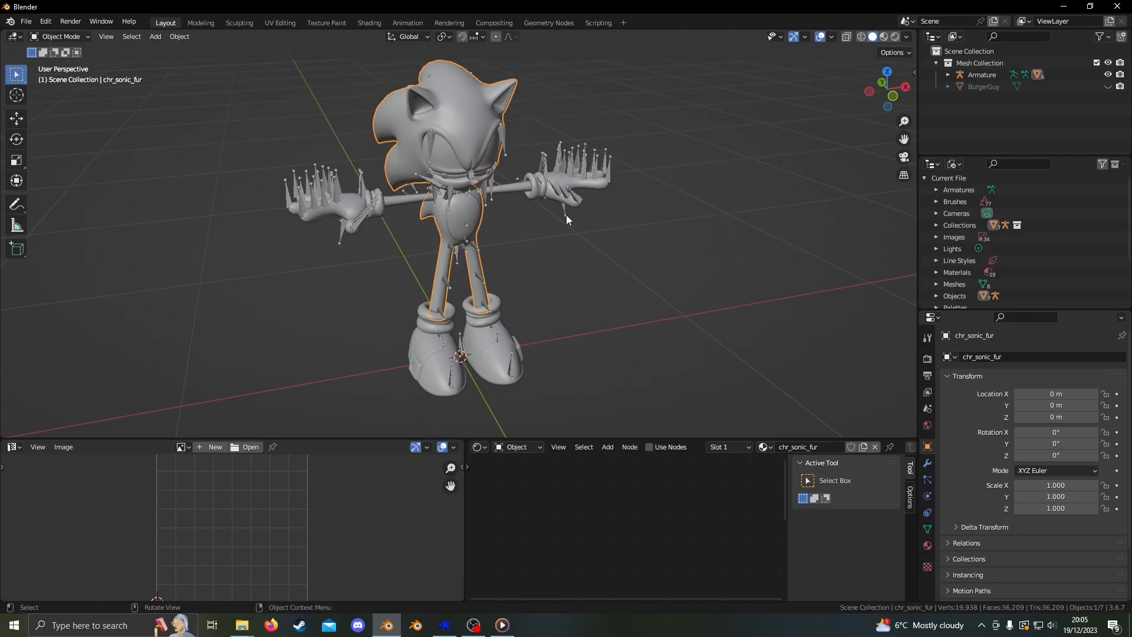
{"action": "left_click", "coordinate": [463, 215], "text": "shift"}
{"action": "left_click", "coordinate": [444, 345], "text": "shift"}
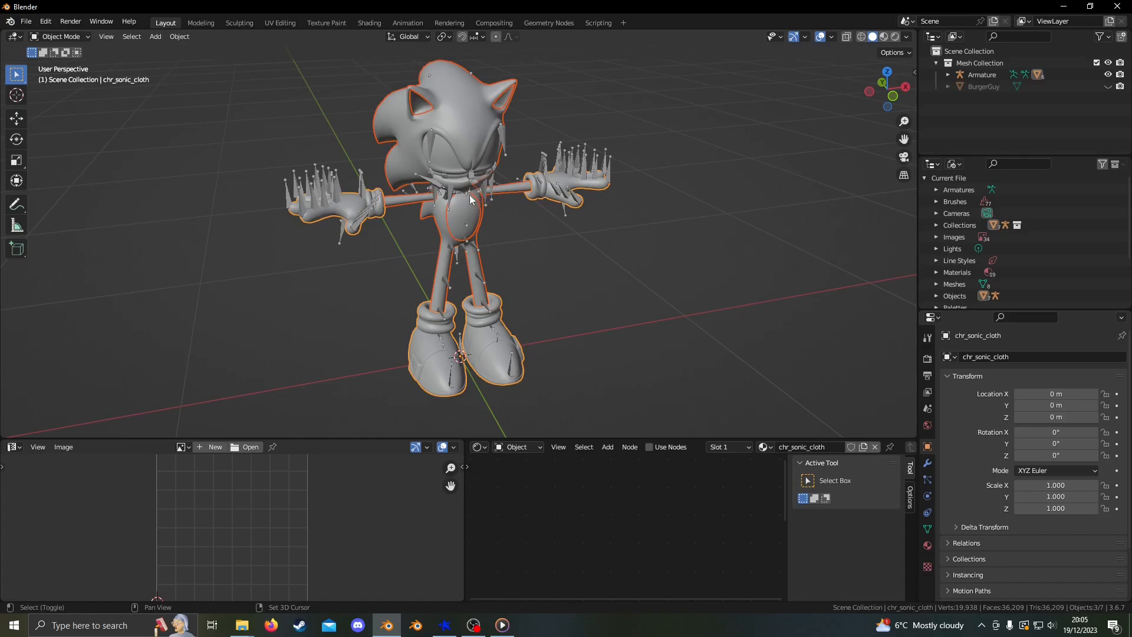
{"action": "left_click", "coordinate": [479, 162], "text": "shift"}
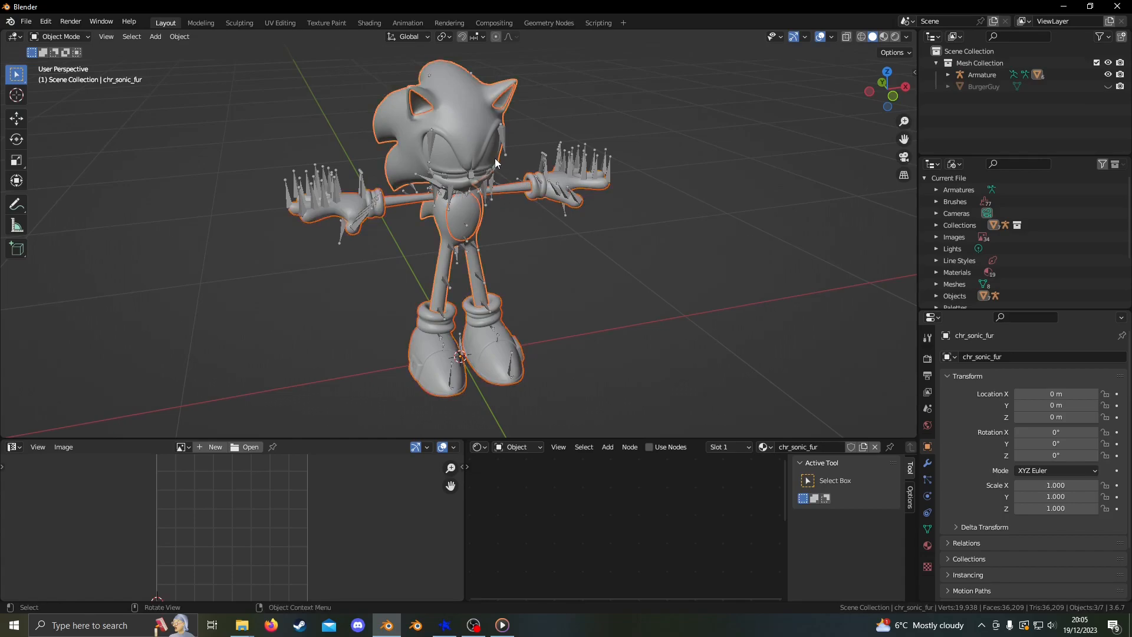
{"action": "key", "text": "x"}
{"action": "left_click", "coordinate": [459, 159]}
{"action": "left_click", "coordinate": [459, 157]}
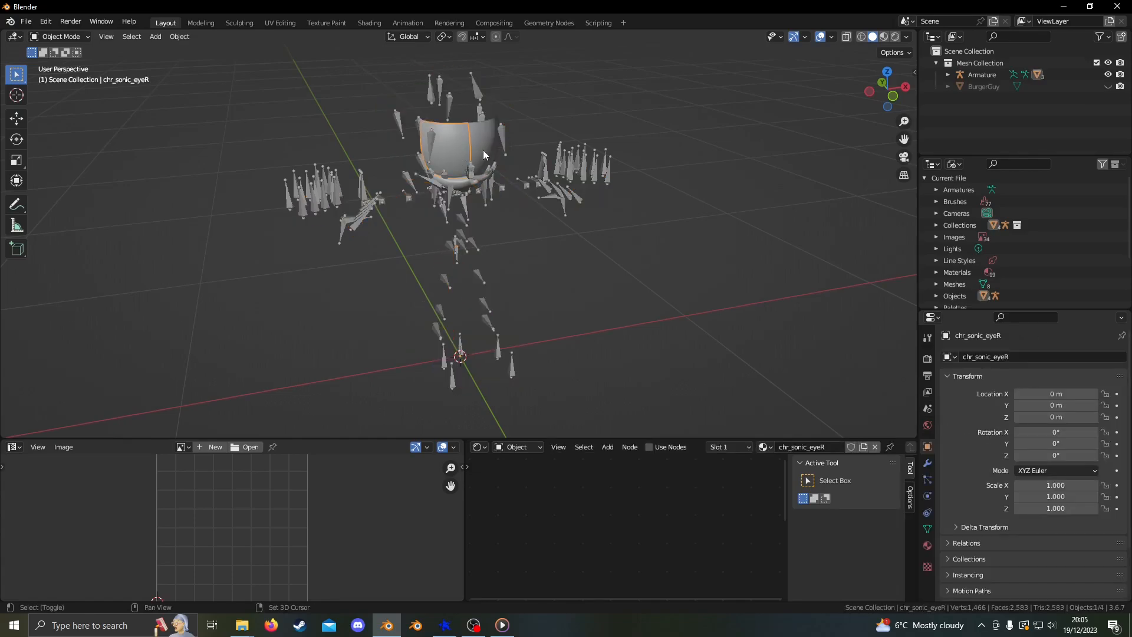
{"action": "key", "text": "x"}
{"action": "left_click", "coordinate": [468, 185]}
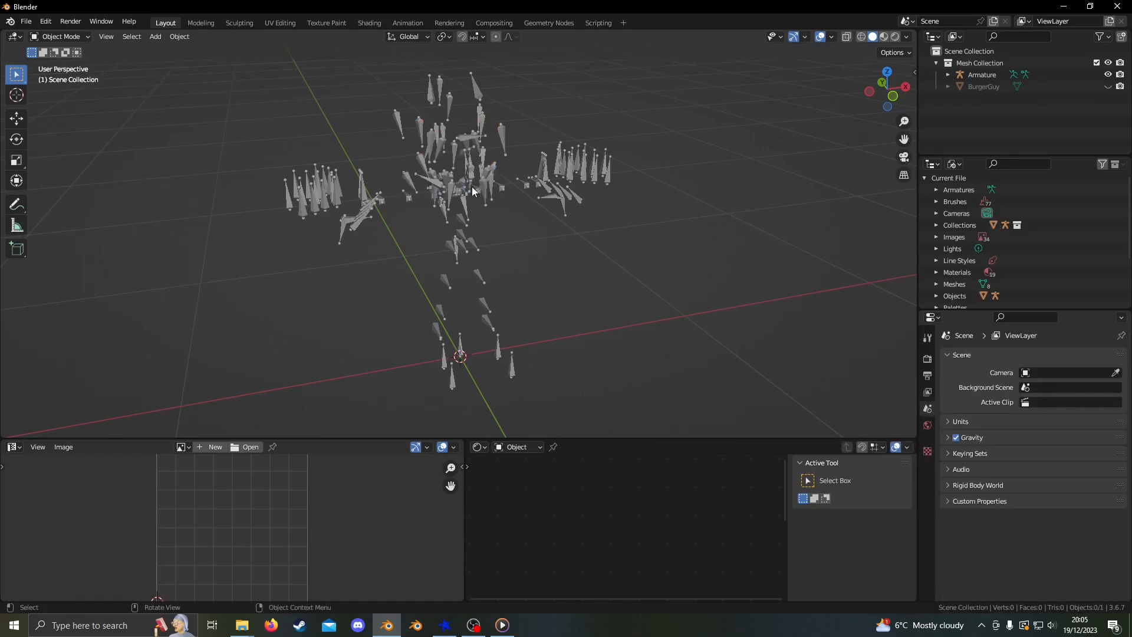
- Unhide BurgerGuy and parent it to the Armature with armature deform
{"action": "left_click", "coordinate": [1108, 87]}
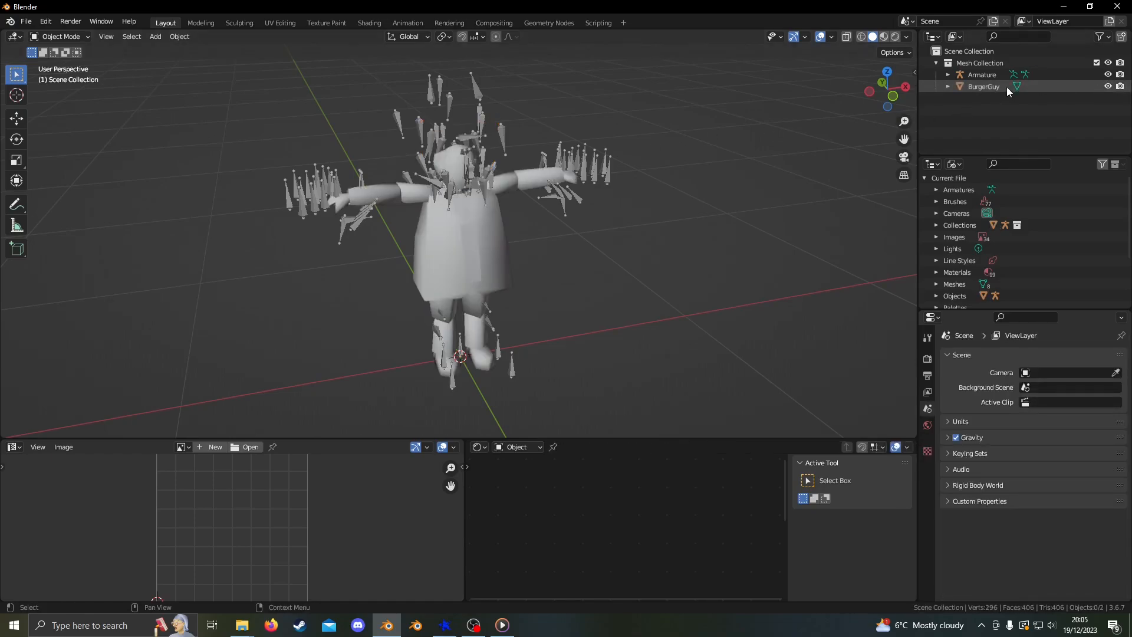
{"action": "left_click", "coordinate": [975, 86]}
{"action": "left_click", "coordinate": [982, 75], "text": "ctrl"}
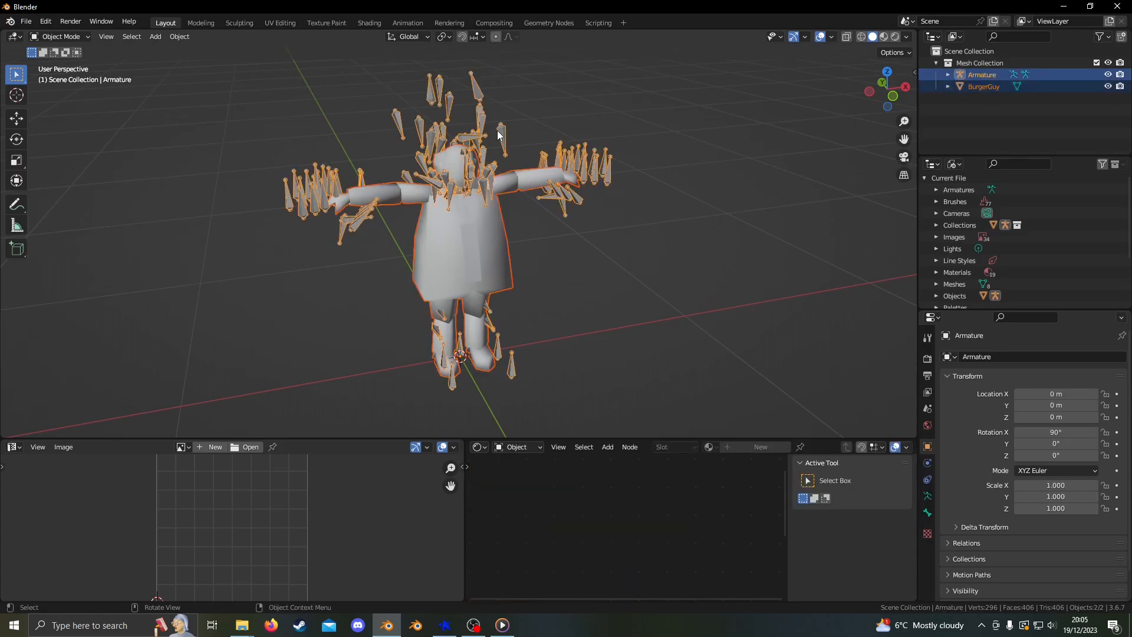
{"action": "key", "text": "ctrl+p"}
{"action": "left_click", "coordinate": [483, 191]}
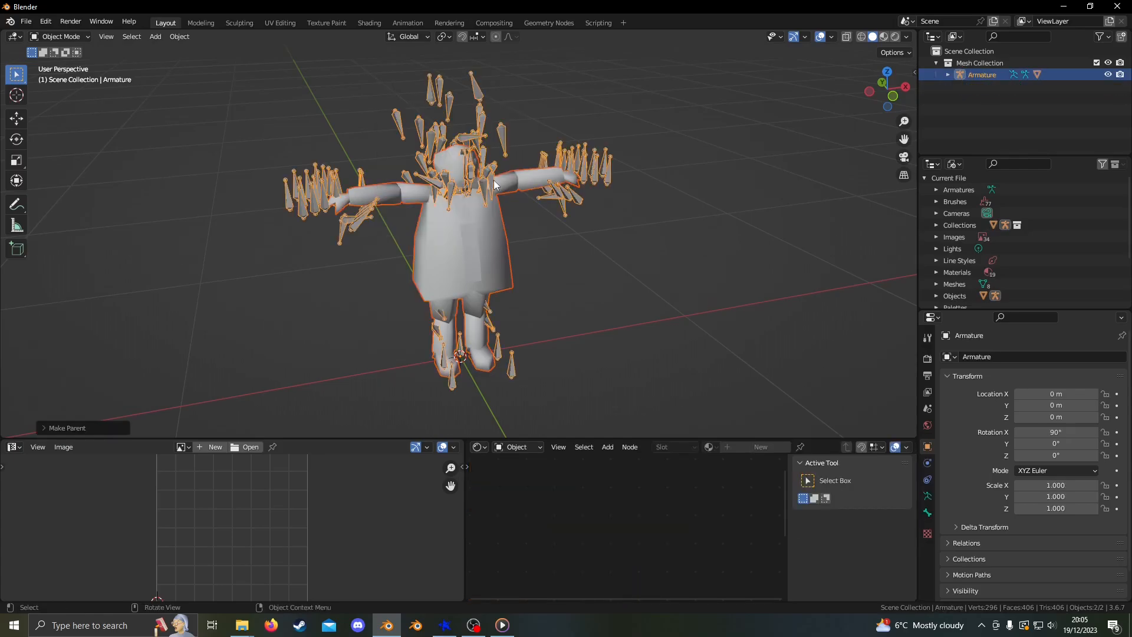
- Select the BurgerGuy mesh under the Armature and switch it to Edit Mode
{"action": "left_click", "coordinate": [948, 75]}
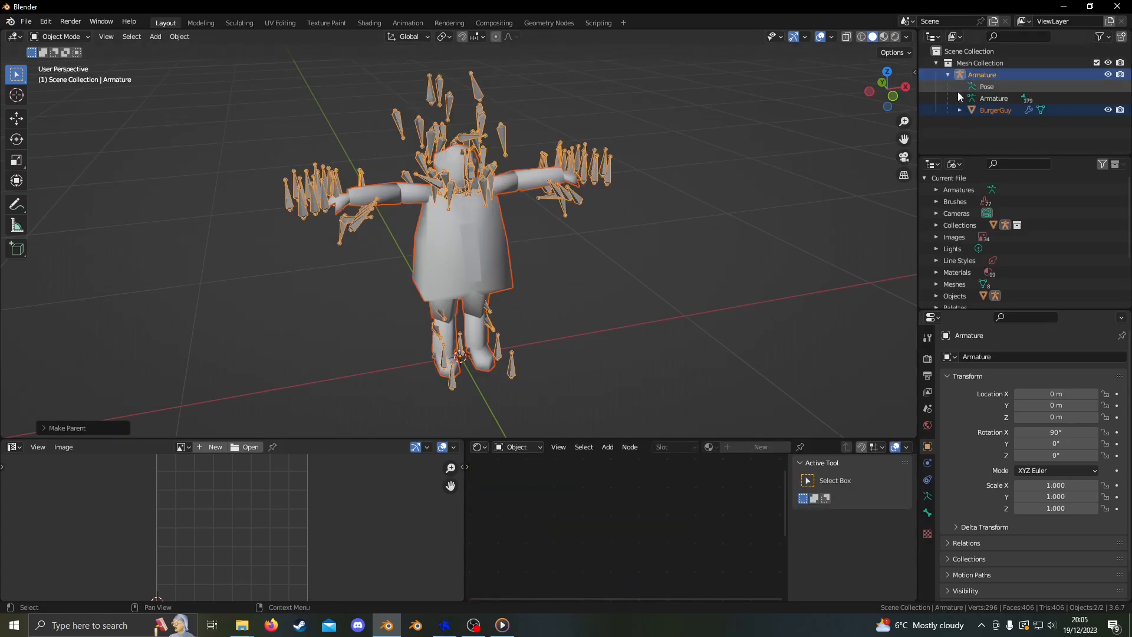
{"action": "left_click", "coordinate": [991, 110]}
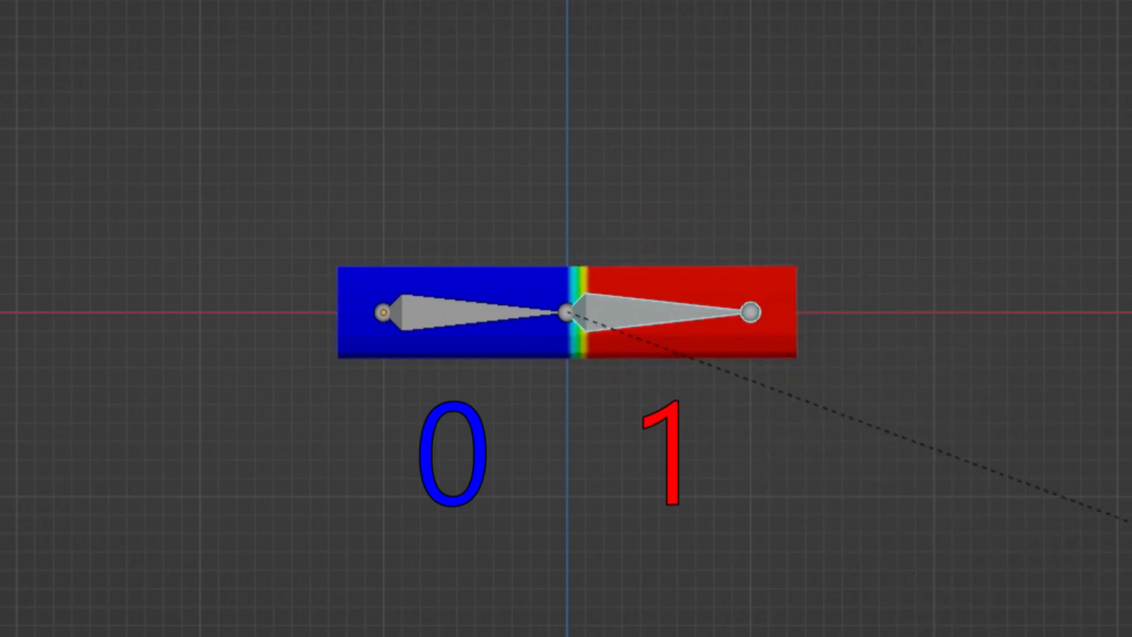
{"action": "key", "text": "Escape"}
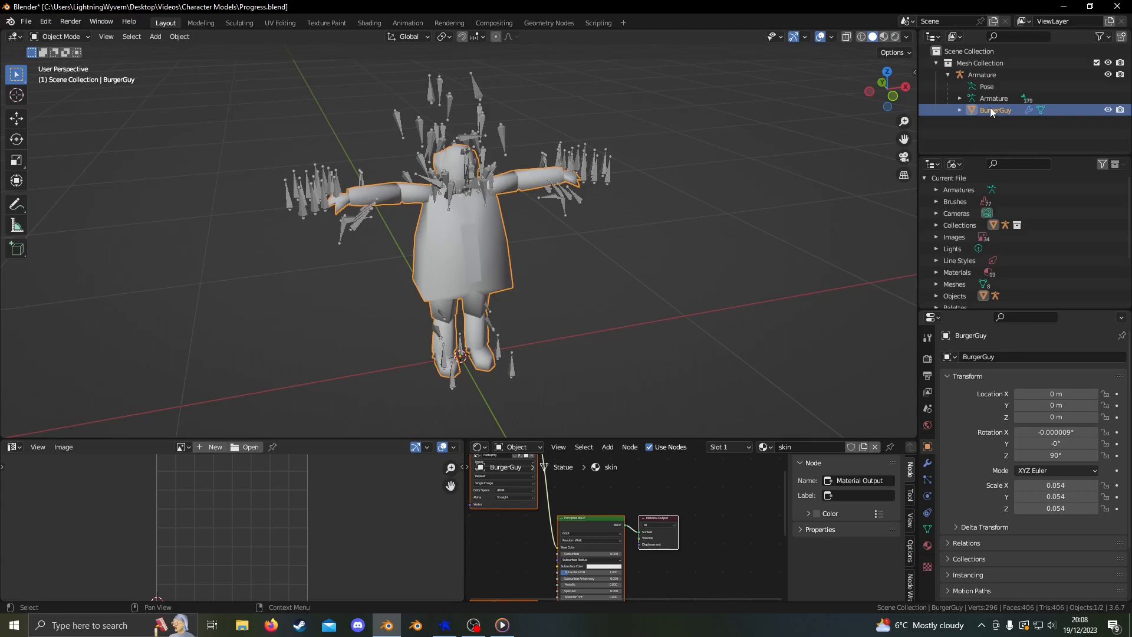
{"action": "middle_click_drag", "start_coordinate": [730, 181], "coordinate": [640, 204]}
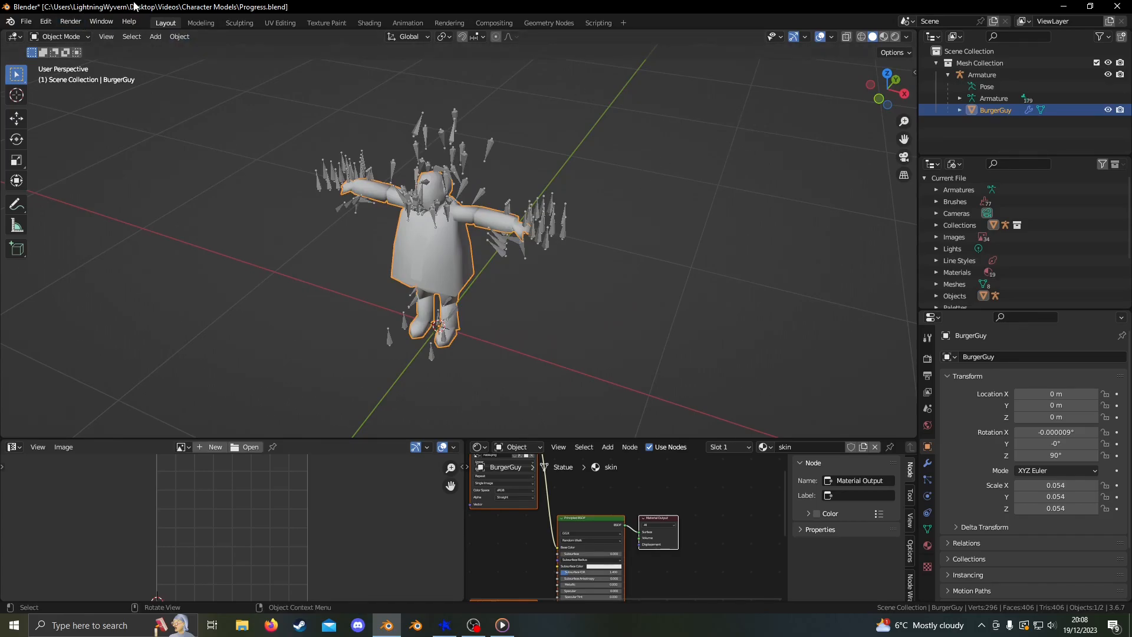
{"action": "left_click", "coordinate": [64, 39]}
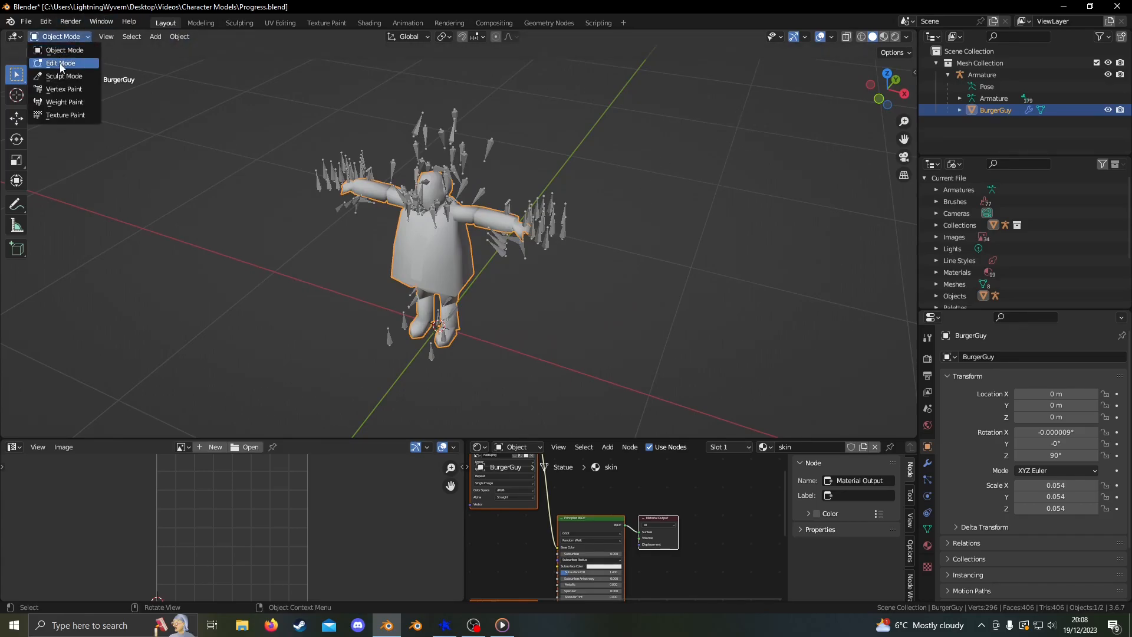
{"action": "left_click", "coordinate": [60, 64]}
{"action": "mouse_move", "coordinate": [437, 210]}
{"action": "middle_mouse_down"}
{"action": "mouse_move", "coordinate": [527, 207]}
{"action": "mouse_move", "coordinate": [439, 204]}
{"action": "middle_mouse_up"}
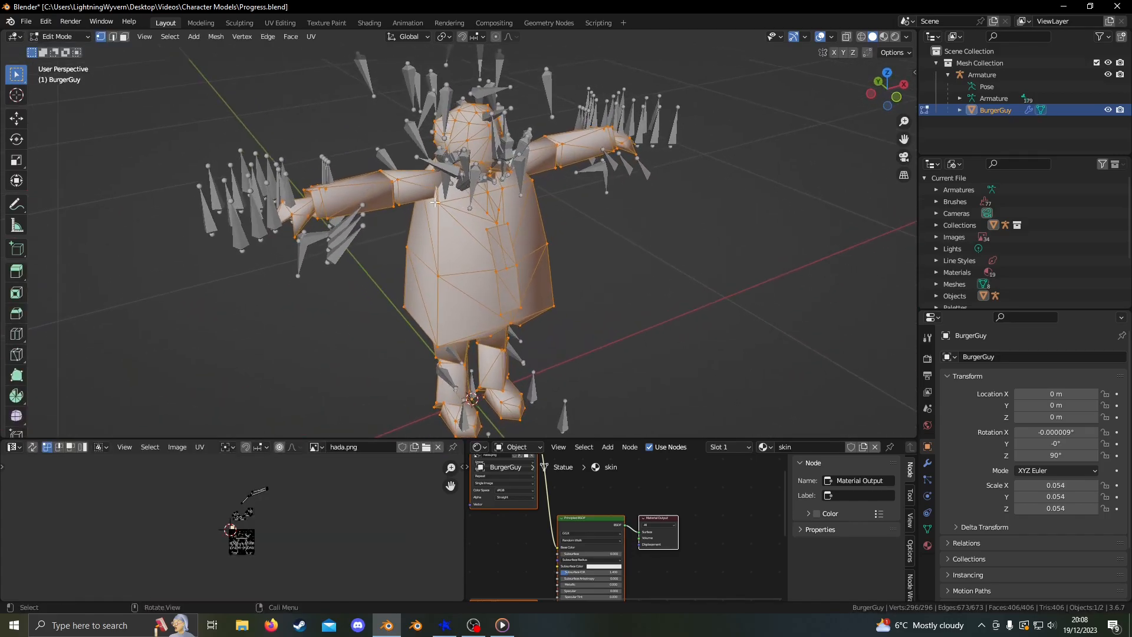
{"action": "left_click", "coordinate": [383, 184]}
{"action": "left_click", "coordinate": [386, 206], "text": "shift"}
{"action": "left_click", "coordinate": [331, 212], "text": "shift"}
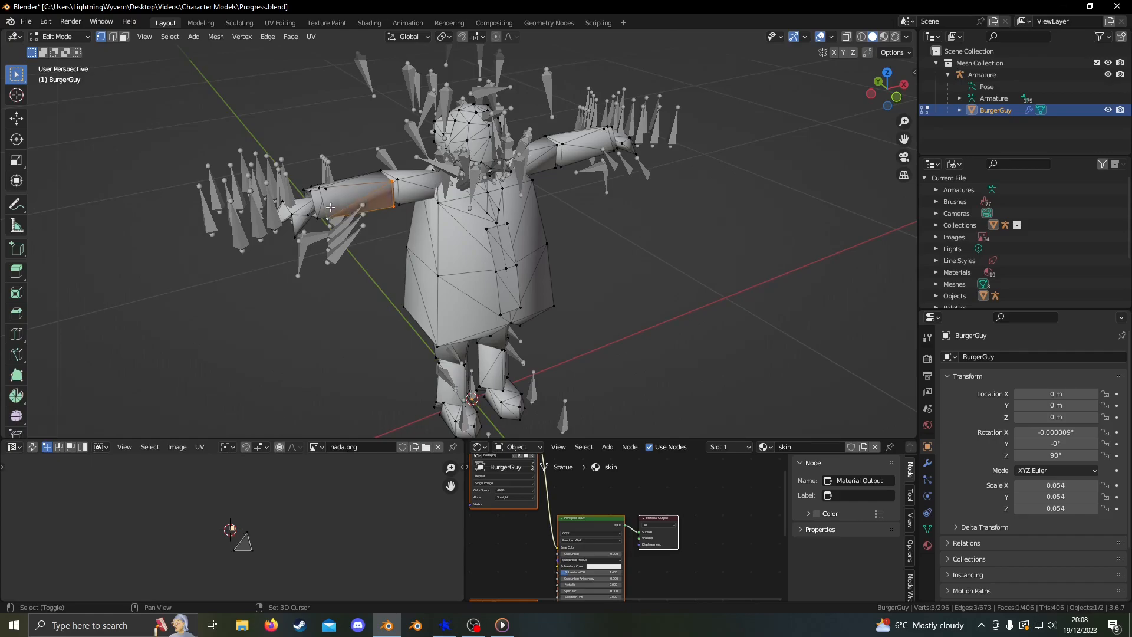
{"action": "left_click", "coordinate": [319, 189], "text": "shift"}
{"action": "key", "text": "ctrl+l"}
- Select all linked geometry of BurgerGuy's left upper arm
{"action": "mouse_move", "coordinate": [367, 190]}
{"action": "middle_mouse_down"}
{"action": "mouse_move", "coordinate": [413, 201]}
{"action": "mouse_move", "coordinate": [363, 178]}
{"action": "middle_mouse_up"}
{"action": "scroll", "coordinate": [406, 204], "scroll_direction": "up", "scroll_amount": 3}
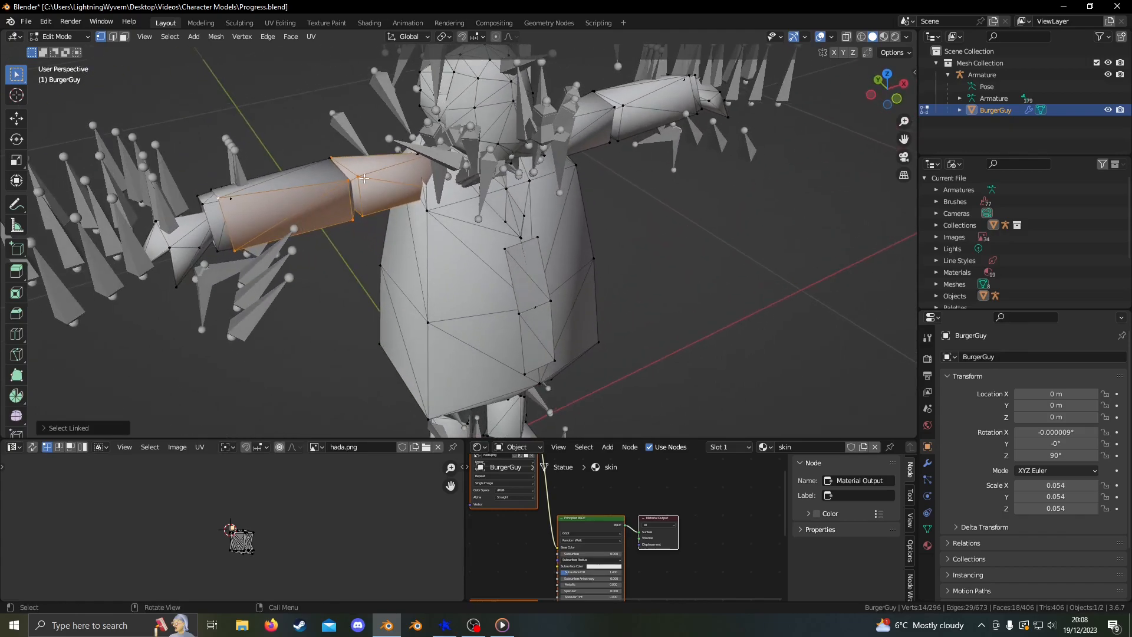
{"action": "left_click", "coordinate": [364, 178]}
{"action": "key", "text": "ctrl+l"}
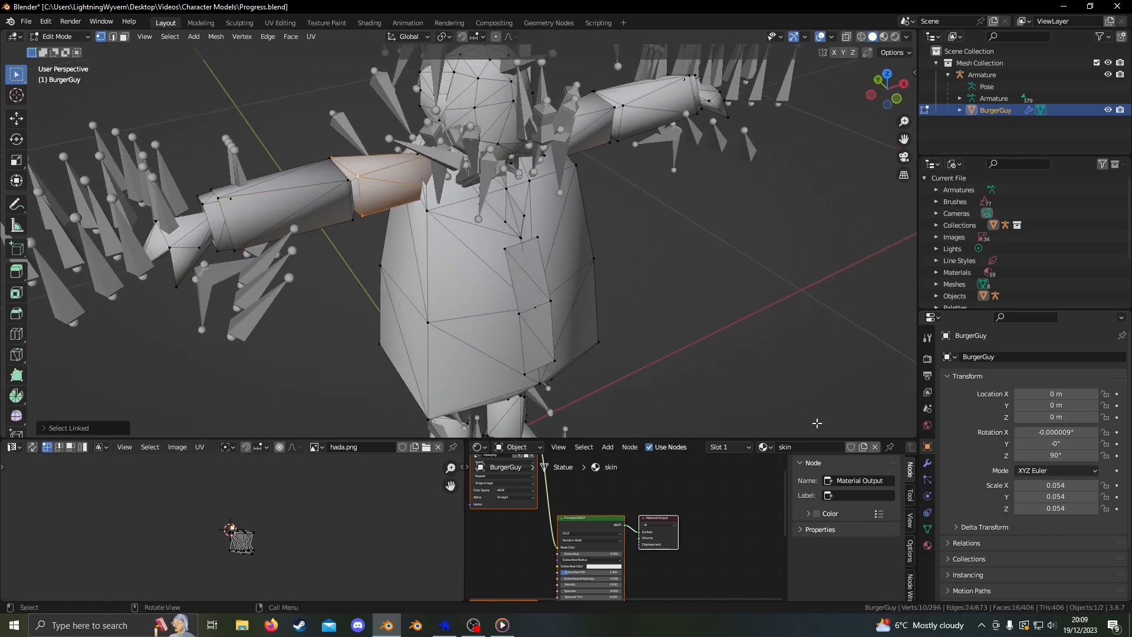
- Add a new vertex group to BurgerGuy's Statue mesh data
{"action": "left_click", "coordinate": [927, 529]}
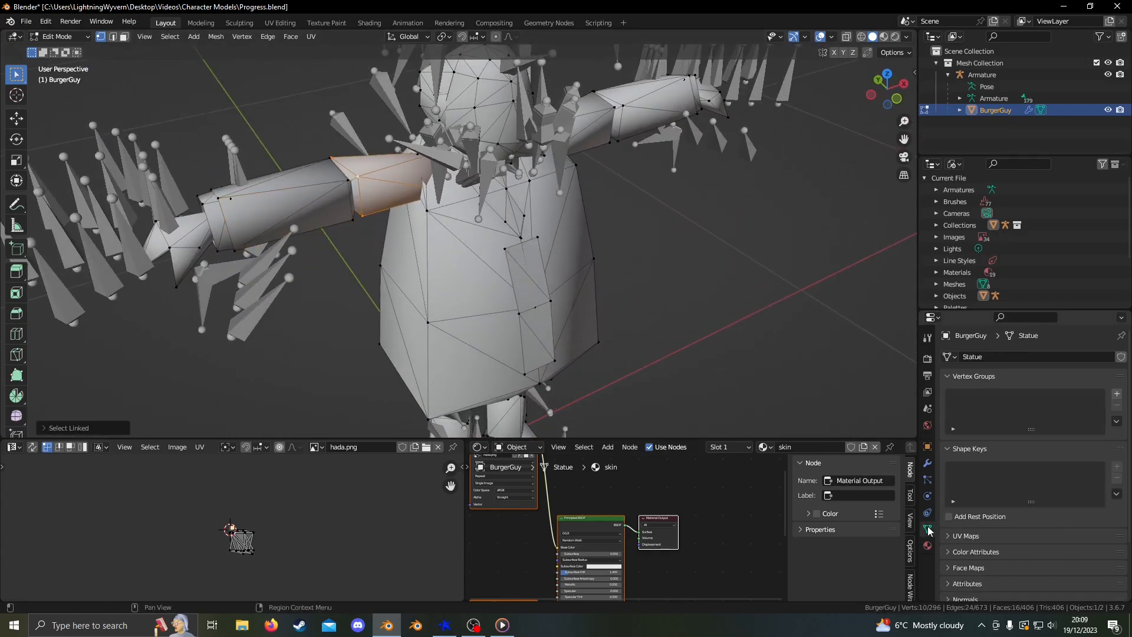
{"action": "left_click", "coordinate": [1117, 394]}
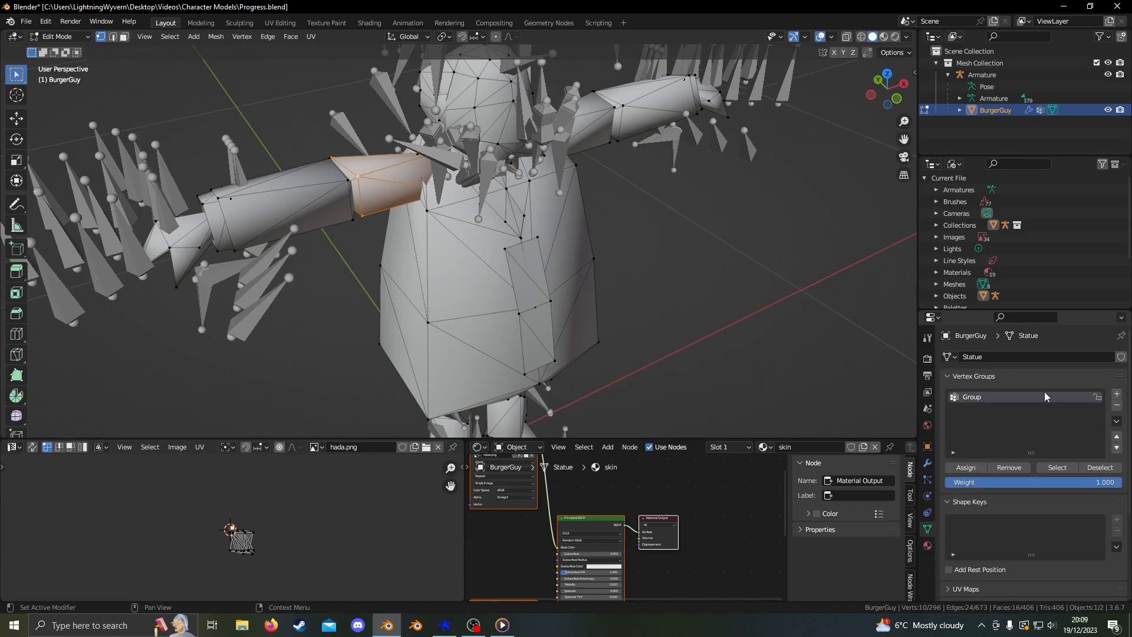
{"action": "double_click", "coordinate": [999, 396]}
- Expand the armature's bone hierarchy through Reference, Hips, Spine, Spine1 and Shoulder_L to look up the left upper arm bone's name
{"action": "left_click", "coordinate": [960, 98]}
{"action": "left_click", "coordinate": [972, 111]}
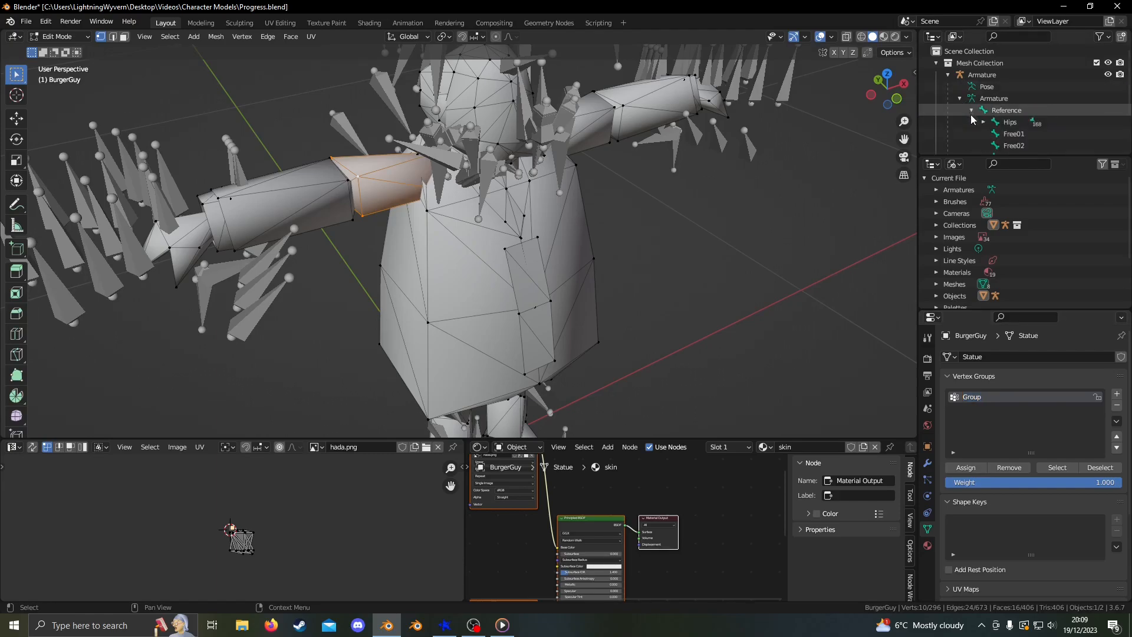
{"action": "scroll", "coordinate": [981, 123], "scroll_direction": "down", "scroll_amount": 1}
{"action": "left_click", "coordinate": [984, 99]}
{"action": "left_click", "coordinate": [995, 111]}
{"action": "left_click", "coordinate": [1007, 122]}
{"action": "scroll", "coordinate": [1019, 109], "scroll_direction": "down", "scroll_amount": 2}
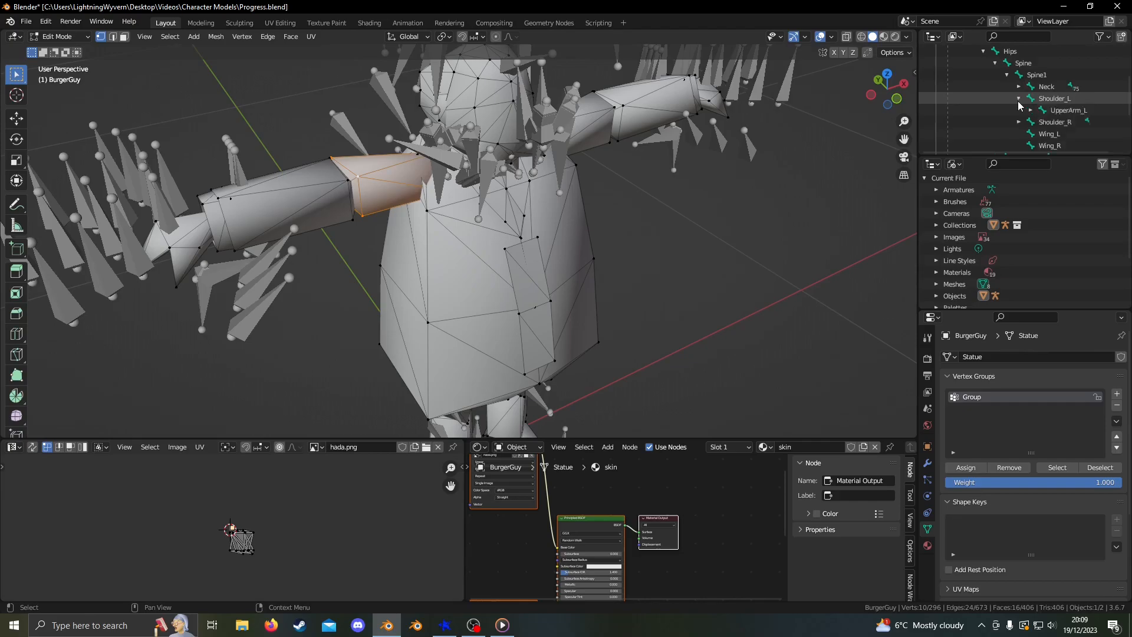
{"action": "left_click", "coordinate": [1018, 99]}
- Rename the vertex group to UpperArm_L and assign the selected upper arm vertices to it with weight 1.000
{"action": "double_click", "coordinate": [1020, 396]}
{"action": "type", "text": "UpperArm_L"}
{"action": "key", "text": "Return"}
{"action": "left_click", "coordinate": [972, 470]}
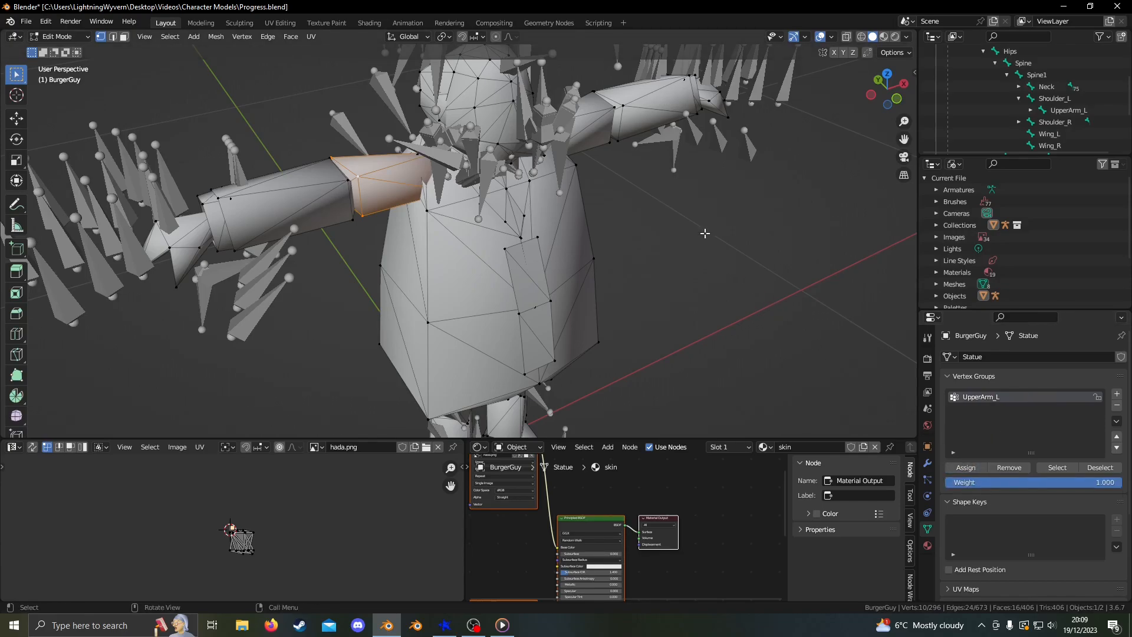
- Switch BurgerGuy to Weight Paint mode and inspect the UpperArm_L weights on the arm
{"action": "middle_click_drag", "start_coordinate": [705, 246], "coordinate": [620, 210]}
{"action": "key", "text": "Tab"}
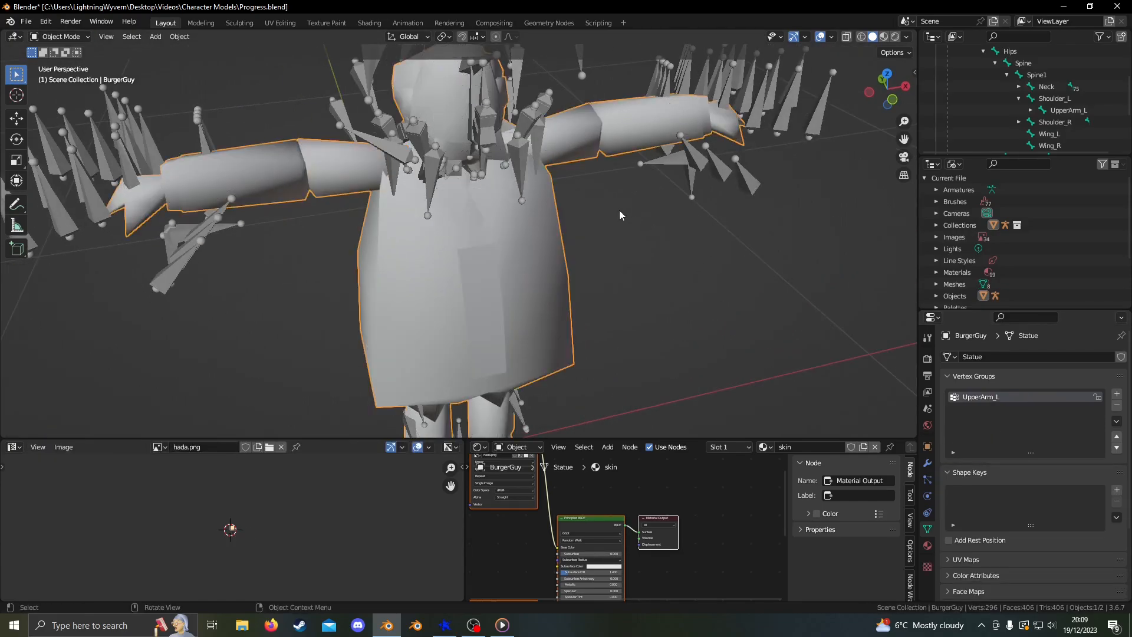
{"action": "left_click", "coordinate": [53, 37]}
{"action": "left_click", "coordinate": [73, 102]}
{"action": "middle_click_drag", "start_coordinate": [348, 192], "coordinate": [379, 198]}
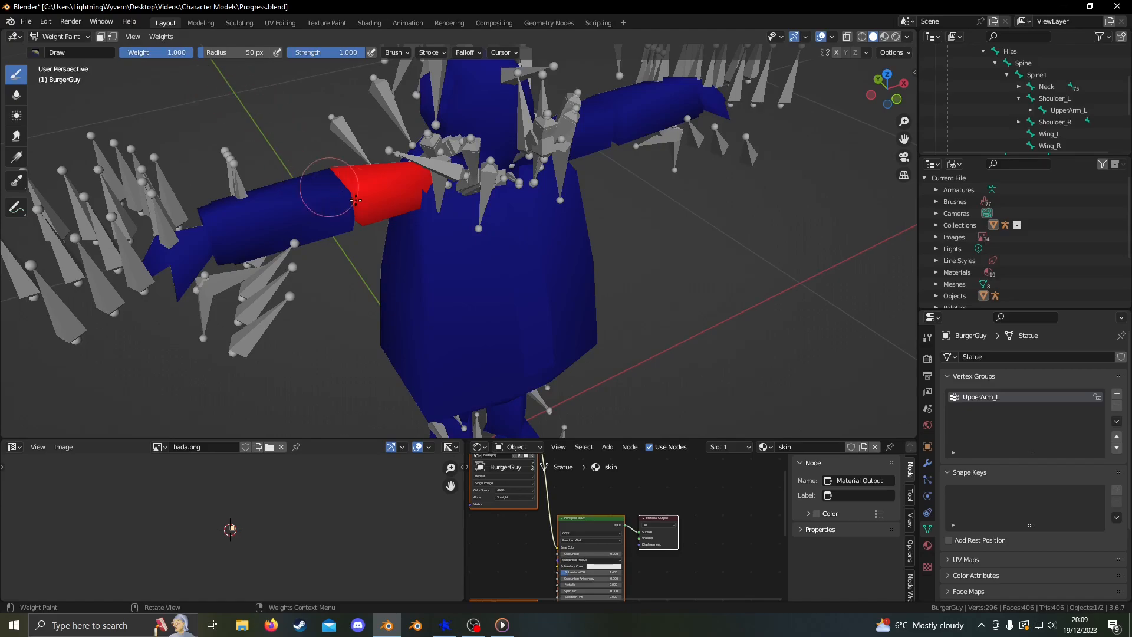
{"action": "mouse_move", "coordinate": [366, 201]}
{"action": "left_mouse_down"}
{"action": "mouse_move", "coordinate": [248, 220]}
{"action": "mouse_move", "coordinate": [319, 230]}
{"action": "left_mouse_up"}
{"action": "middle_click_drag", "start_coordinate": [263, 230], "coordinate": [580, 234]}
{"action": "mouse_move", "coordinate": [666, 208]}
{"action": "left_mouse_down"}
{"action": "mouse_move", "coordinate": [672, 230]}
{"action": "mouse_move", "coordinate": [654, 195]}
{"action": "mouse_move", "coordinate": [652, 227]}
{"action": "left_mouse_up"}
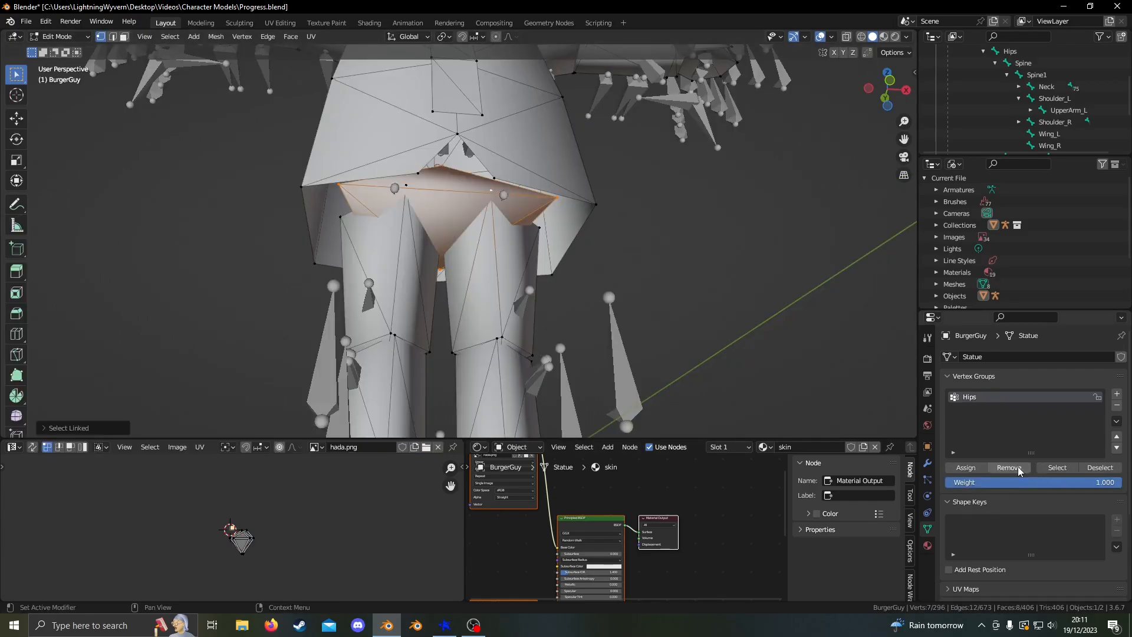
{"action": "scroll", "coordinate": [484, 110], "scroll_direction": "down", "scroll_amount": 3}
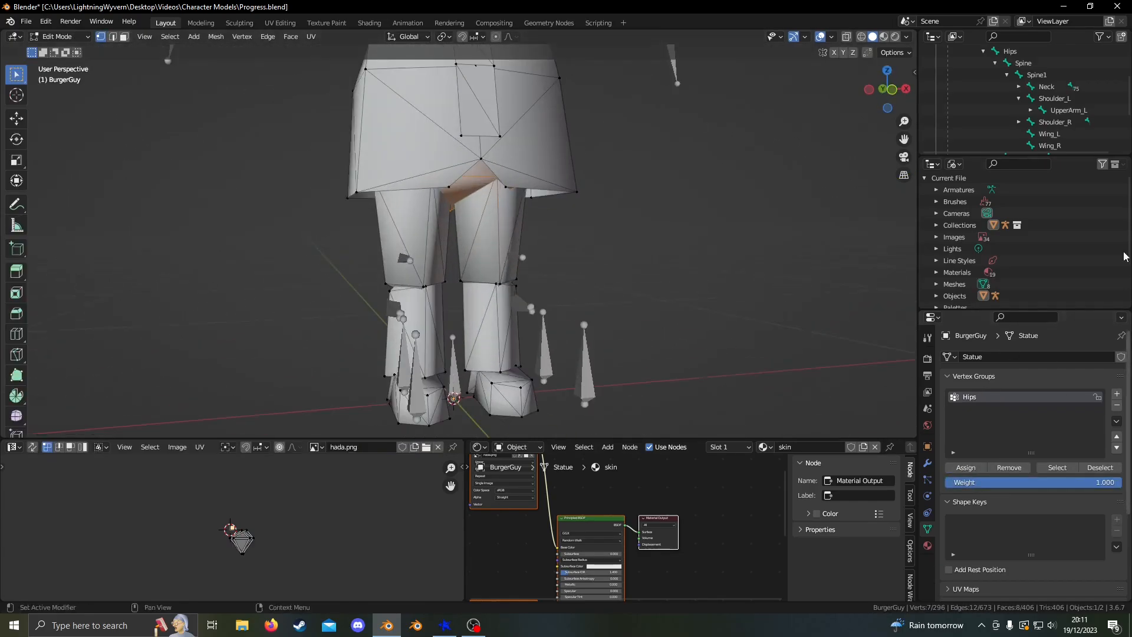
- Select the connected torso geometry of BurgerGuy and add a vertex group named Spine for it
{"action": "key", "text": "ctrl+l"}
{"action": "key", "text": "l"}
{"action": "middle_click_drag", "start_coordinate": [484, 110], "coordinate": [460, 106]}
{"action": "left_click", "coordinate": [1116, 393]}
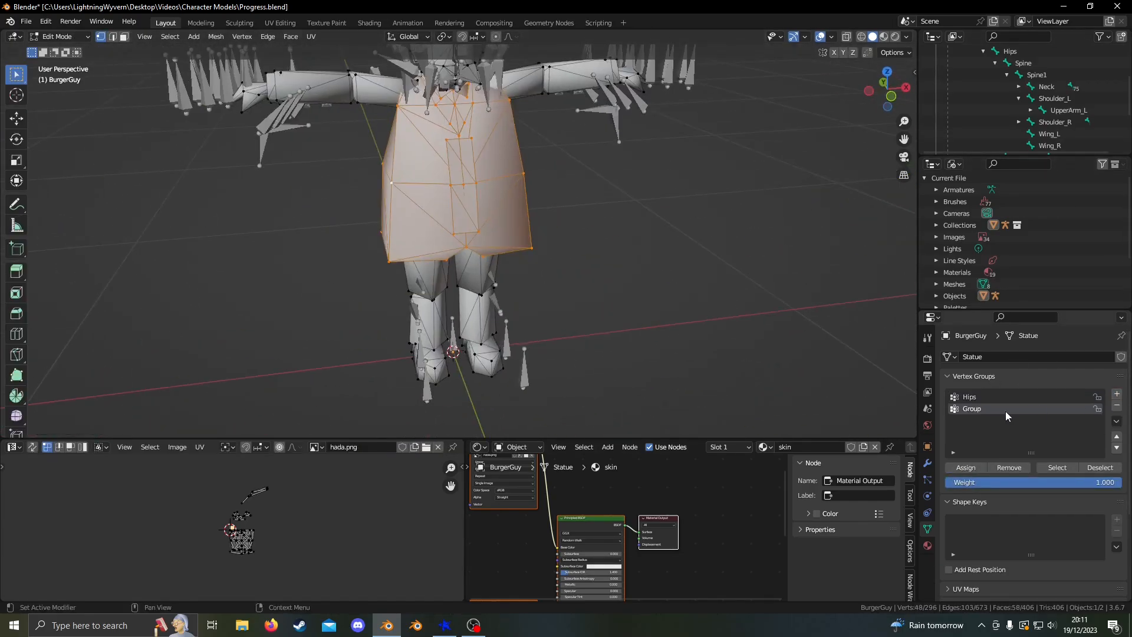
{"action": "type", "text": "Spine"}
{"action": "key", "text": "Return"}
- Select the character's right leg geometry, add a vertex group named Thigh_R and assign the vertices to it with weight 1.000
{"action": "middle_click_drag", "start_coordinate": [519, 224], "coordinate": [560, 190]}
{"action": "scroll", "coordinate": [561, 190], "scroll_direction": "up", "scroll_amount": 2}
{"action": "left_click", "coordinate": [456, 283]}
{"action": "key", "text": "l"}
{"action": "key", "text": "l"}
{"action": "left_click", "coordinate": [1116, 394]}
{"action": "double_click", "coordinate": [1003, 422]}
{"action": "key", "text": "Return"}
{"action": "left_click", "coordinate": [973, 469]}
- Select the character's left leg geometry, add a vertex group named Thigh_L and assign the vertices to it with weight 1.000
{"action": "middle_click_drag", "start_coordinate": [525, 295], "coordinate": [506, 281]}
{"action": "left_click", "coordinate": [501, 277]}
{"action": "key", "text": "ctrl+l"}
{"action": "left_click", "coordinate": [1116, 393]}
{"action": "double_click", "coordinate": [978, 432]}
{"action": "type", "text": "Thigh"}
{"action": "left_click", "coordinate": [974, 471]}
- Select the connected head geometry and add a vertex group named Neck for it
{"action": "middle_click_drag", "start_coordinate": [825, 106], "coordinate": [854, 159]}
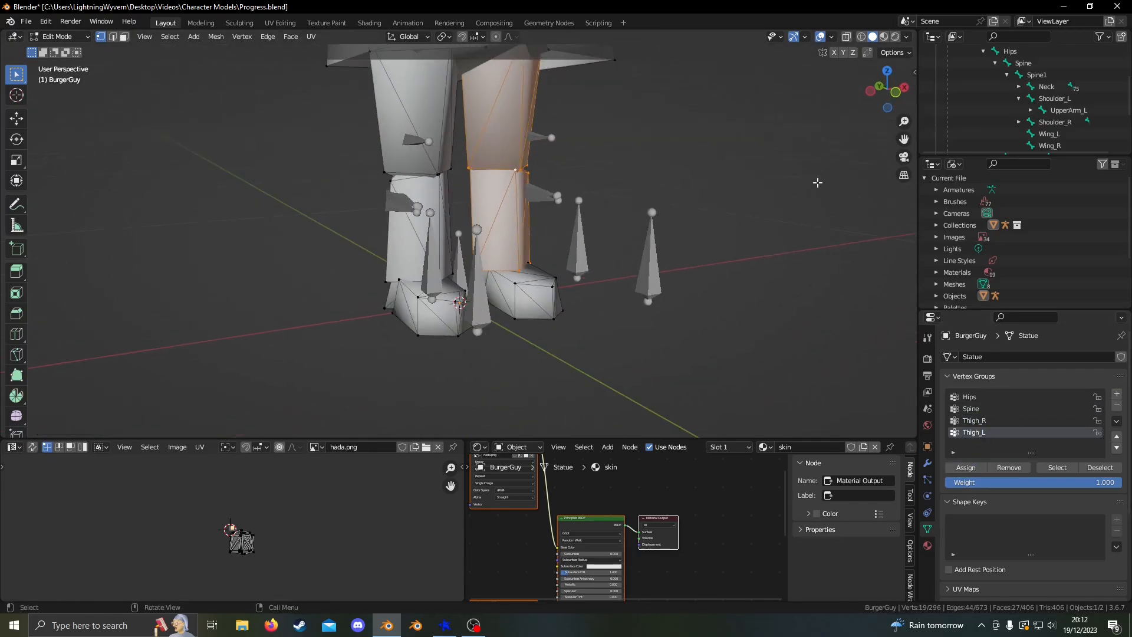
{"action": "scroll", "coordinate": [531, 177], "scroll_direction": "down", "scroll_amount": 4}
{"action": "middle_click_drag", "start_coordinate": [502, 118], "coordinate": [501, 259], "text": "shift"}
{"action": "left_click", "coordinate": [480, 139]}
{"action": "key", "text": "l"}
{"action": "middle_click_drag", "start_coordinate": [480, 141], "coordinate": [619, 157]}
{"action": "scroll", "coordinate": [427, 162], "scroll_direction": "up", "scroll_amount": 5}
{"action": "scroll", "coordinate": [426, 162], "scroll_direction": "down", "scroll_amount": 5}
{"action": "left_click", "coordinate": [1116, 394]}
- Select the character's right upper arm geometry and add a vertex group named UpperArm_R for it
{"action": "left_click", "coordinate": [401, 217]}
{"action": "key", "text": "l"}
{"action": "middle_click_drag", "start_coordinate": [628, 270], "coordinate": [612, 273]}
{"action": "left_click", "coordinate": [1117, 394]}
{"action": "double_click", "coordinate": [981, 442]}
{"action": "type", "text": "ForeA"}
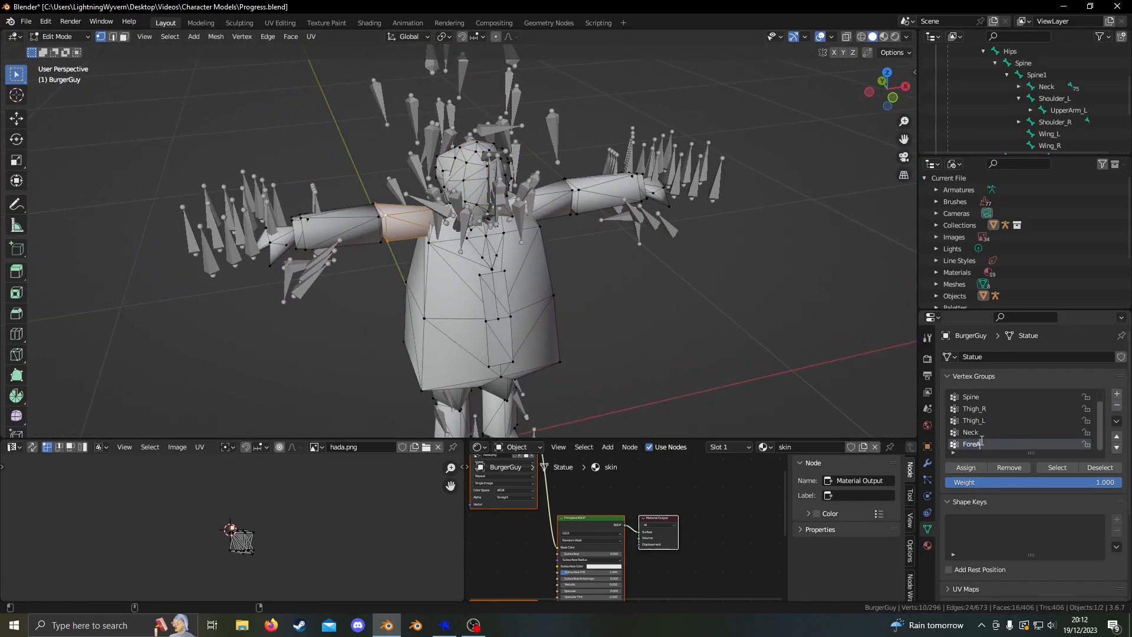
- Add a vertex group named LowerArm_R for the right forearm and hand, and expand the UpperArm_L bone to look up the forearm bone's name
{"action": "type", "text": "l"}
{"action": "left_click", "coordinate": [1117, 394]}
{"action": "double_click", "coordinate": [972, 443]}
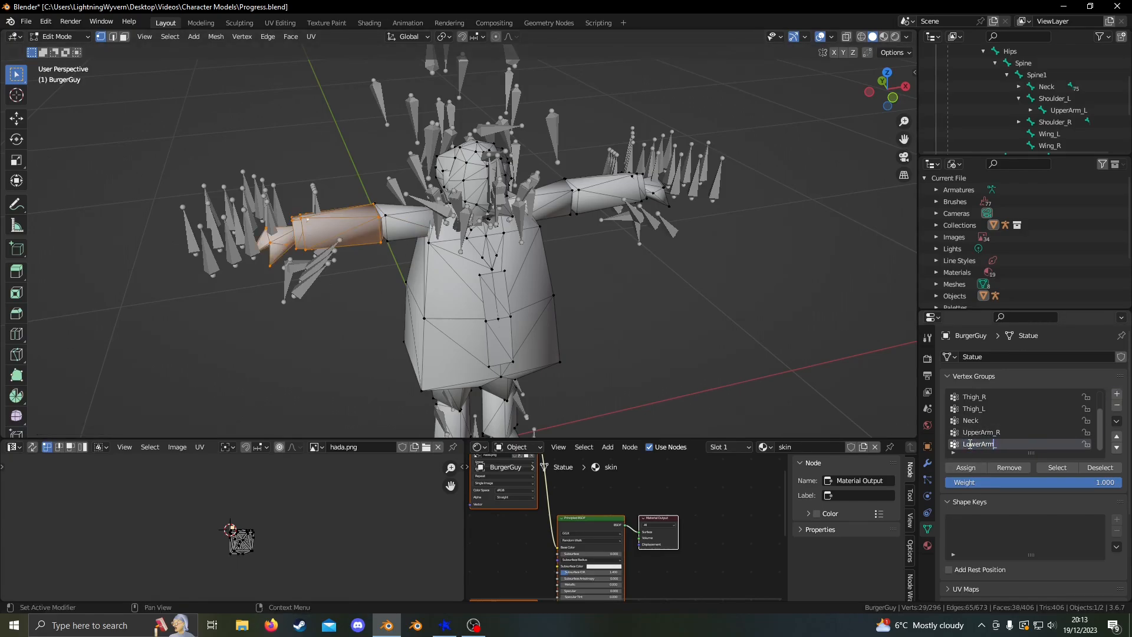
{"action": "type", "text": "R"}
{"action": "key", "text": "Return"}
{"action": "left_click", "coordinate": [1030, 110]}
- Select the character's left upper arm geometry, add a vertex group named UpperArm_L and assign the vertices to it with weight 1.000
{"action": "middle_click_drag", "start_coordinate": [595, 251], "coordinate": [563, 251]}
{"action": "left_click", "coordinate": [535, 227]}
{"action": "left_click", "coordinate": [1116, 394]}
{"action": "double_click", "coordinate": [972, 444]}
{"action": "type", "text": "UpperArm_L"}
{"action": "key", "text": "Return"}
{"action": "key", "text": "l"}
{"action": "key", "text": "Return"}
{"action": "left_click", "coordinate": [966, 468]}
- Switch BurgerGuy to Weight Paint mode and look over the painted weights on the mesh
{"action": "middle_click_drag", "start_coordinate": [802, 295], "coordinate": [667, 236]}
{"action": "left_click", "coordinate": [61, 37]}
{"action": "left_click", "coordinate": [65, 103]}
{"action": "mouse_move", "coordinate": [448, 224]}
{"action": "middle_mouse_down"}
{"action": "mouse_move", "coordinate": [523, 242]}
{"action": "mouse_move", "coordinate": [502, 283]}
{"action": "mouse_move", "coordinate": [454, 236]}
{"action": "middle_mouse_up"}
{"action": "middle_click_drag", "start_coordinate": [454, 295], "coordinate": [501, 207], "text": "shift"}
{"action": "left_click", "coordinate": [891, 52]}
{"action": "scroll", "coordinate": [997, 412], "scroll_direction": "up", "scroll_amount": 4}
- Show the Hips vertex group's weights around the pelvis and choose the Blur brush
{"action": "left_click", "coordinate": [970, 397]}
{"action": "middle_click_drag", "start_coordinate": [584, 265], "coordinate": [566, 248]}
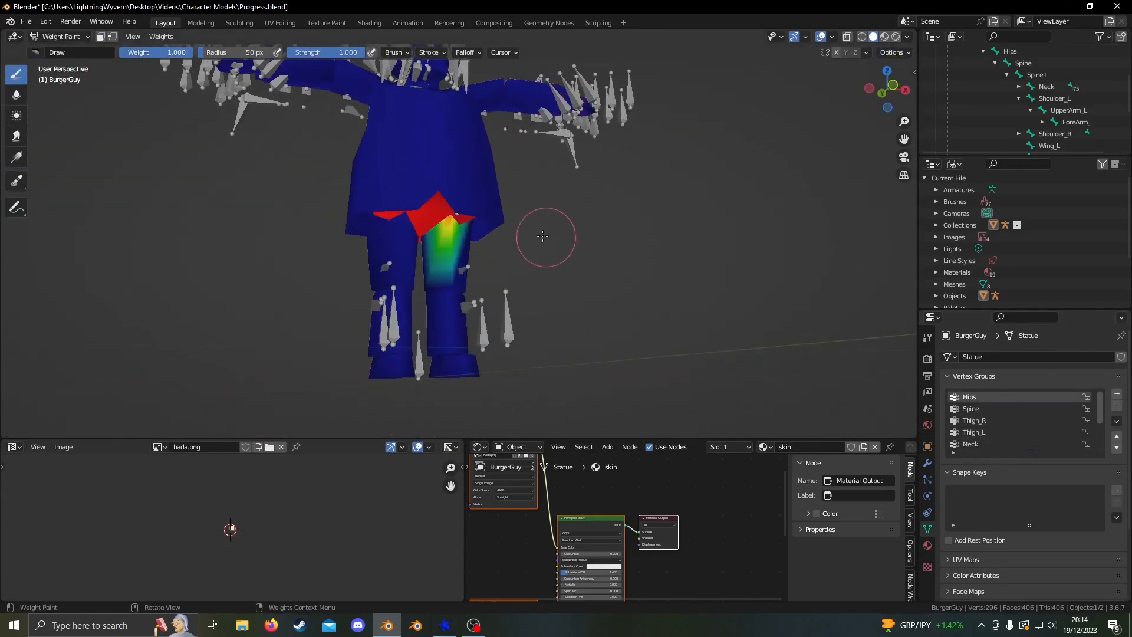
{"action": "scroll", "coordinate": [566, 248], "scroll_direction": "up", "scroll_amount": 3}
{"action": "left_click", "coordinate": [16, 95]}
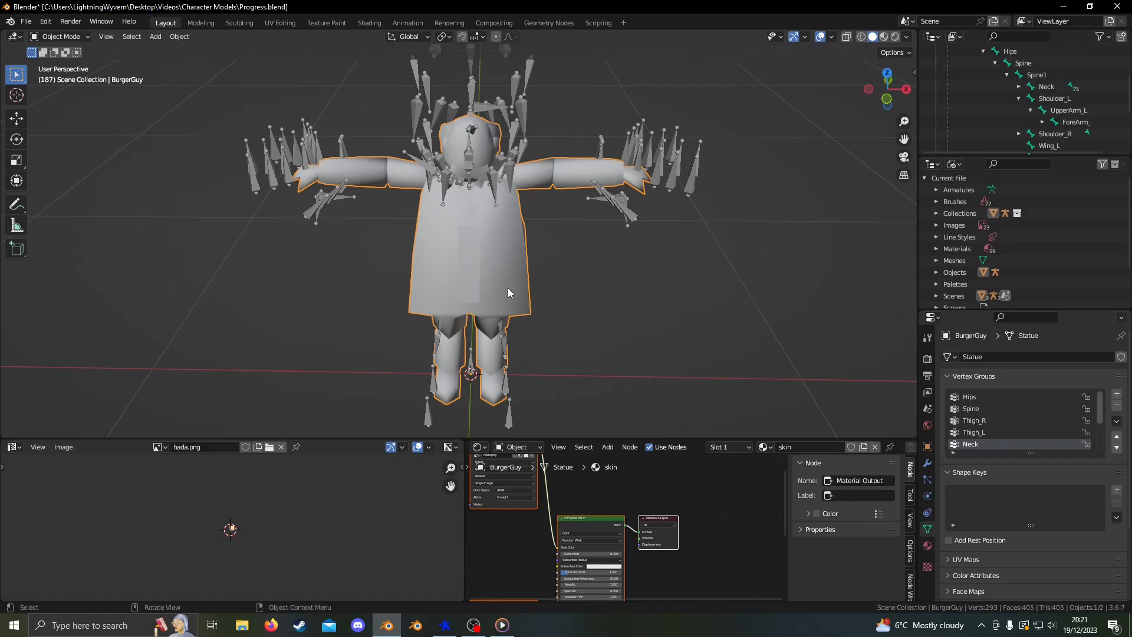
- Select the armature in Object Mode and rotate it -90 degrees about the X axis
{"action": "middle_click_drag", "start_coordinate": [520, 257], "coordinate": [690, 214]}
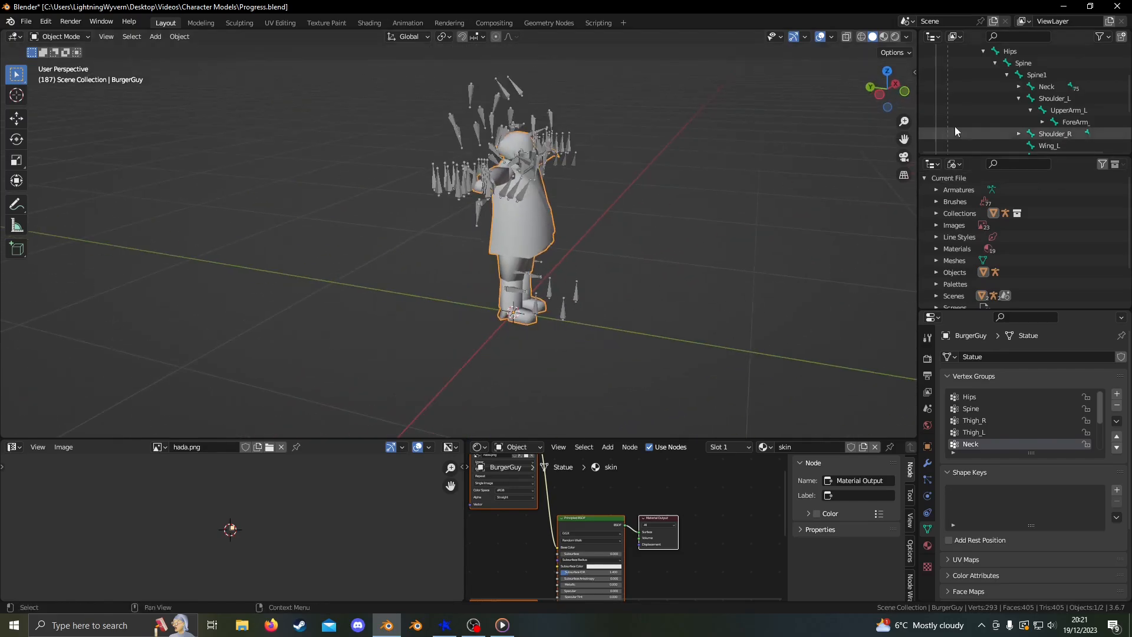
{"action": "left_click", "coordinate": [472, 192]}
{"action": "key", "text": "r"}
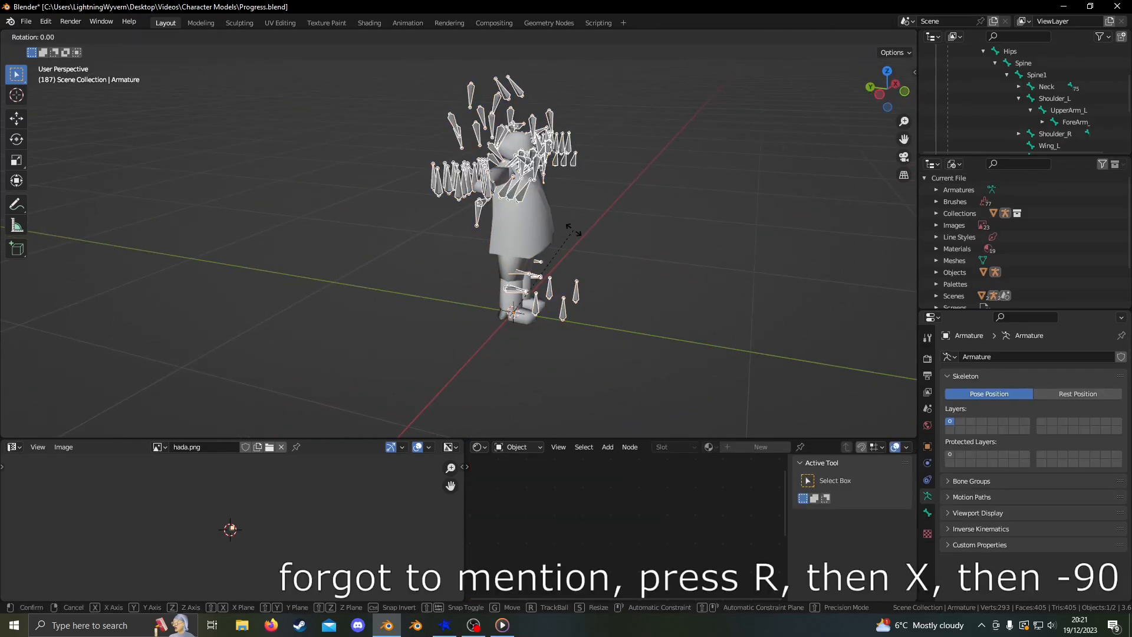
{"action": "type", "text": "x-90"}
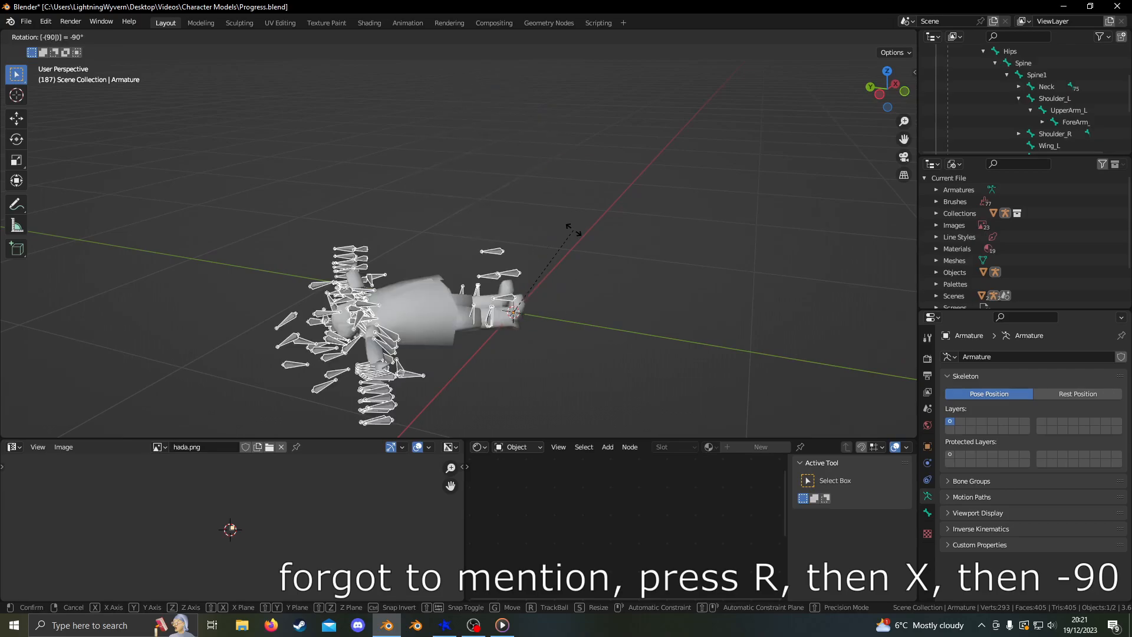
{"action": "key", "text": "Return"}
{"action": "middle_click_drag", "start_coordinate": [468, 346], "coordinate": [507, 342]}
{"action": "left_click", "coordinate": [508, 341]}
- Start an FBX export of the scene and set Apply Scalings to FBX Units Scale
{"action": "left_click", "coordinate": [26, 22]}
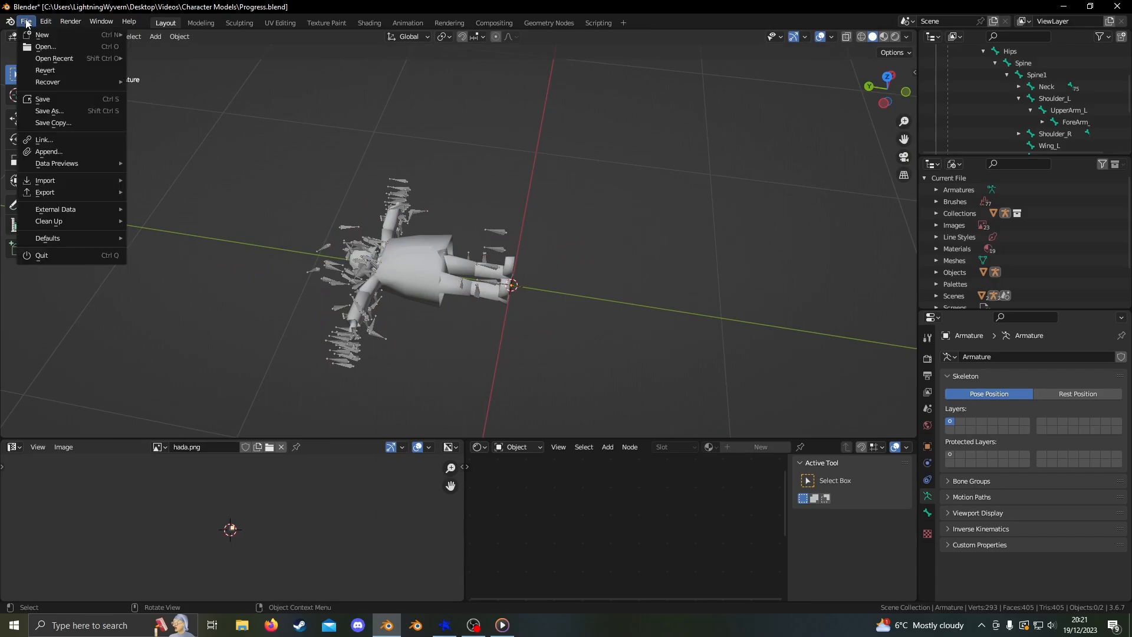
{"action": "mouse_move", "coordinate": [66, 192]}
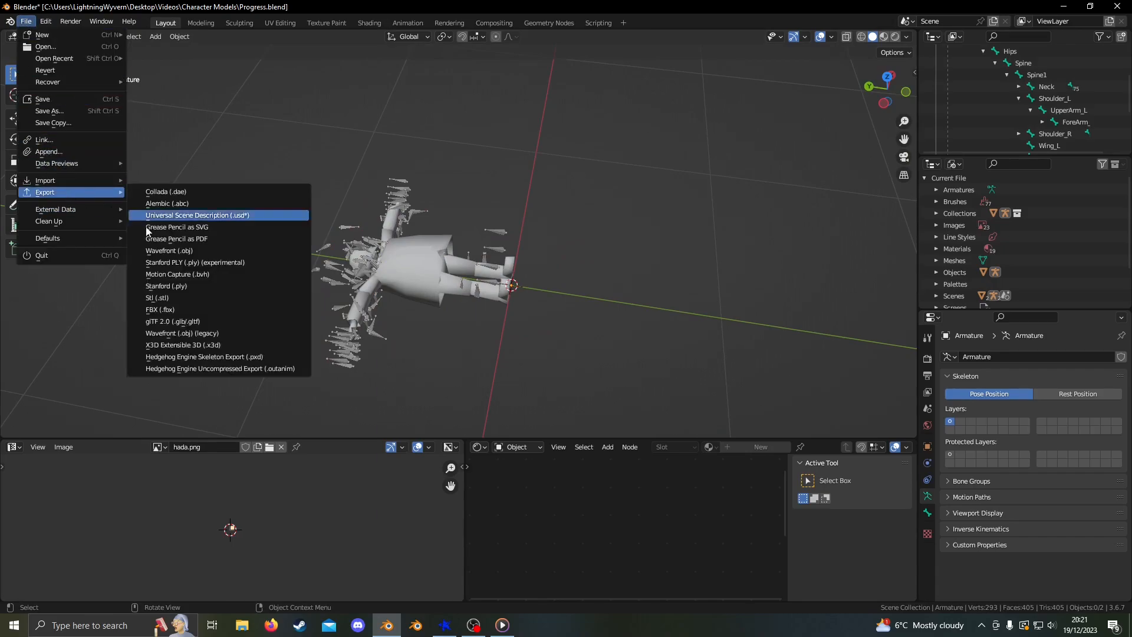
{"action": "left_click", "coordinate": [202, 309]}
{"action": "scroll", "coordinate": [835, 339], "scroll_direction": "down", "scroll_amount": 5}
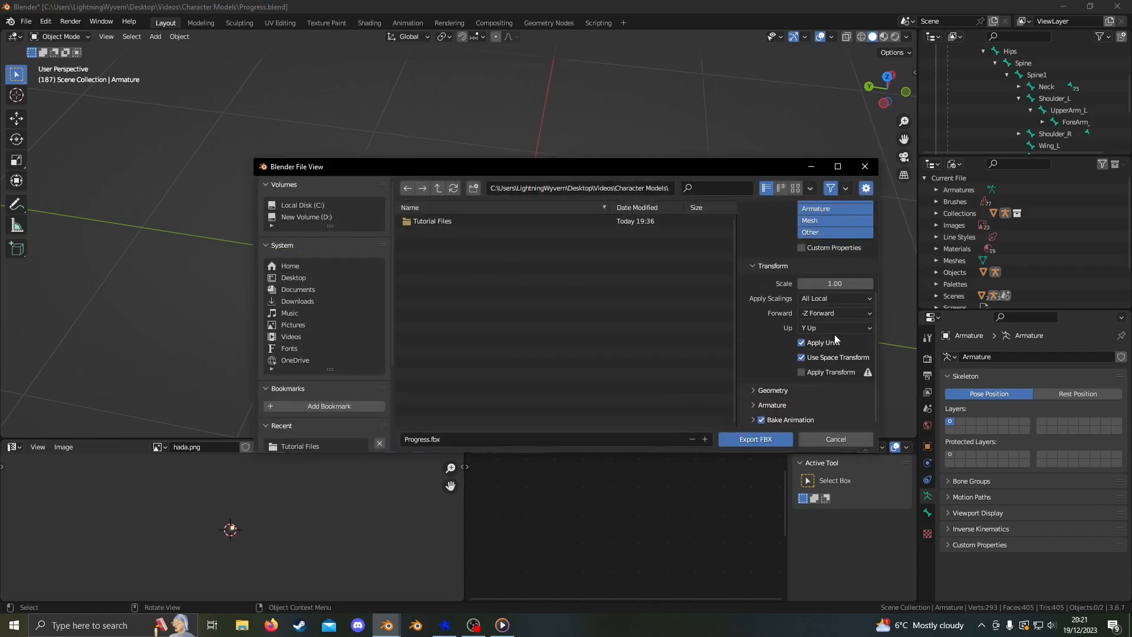
{"action": "left_click", "coordinate": [826, 296]}
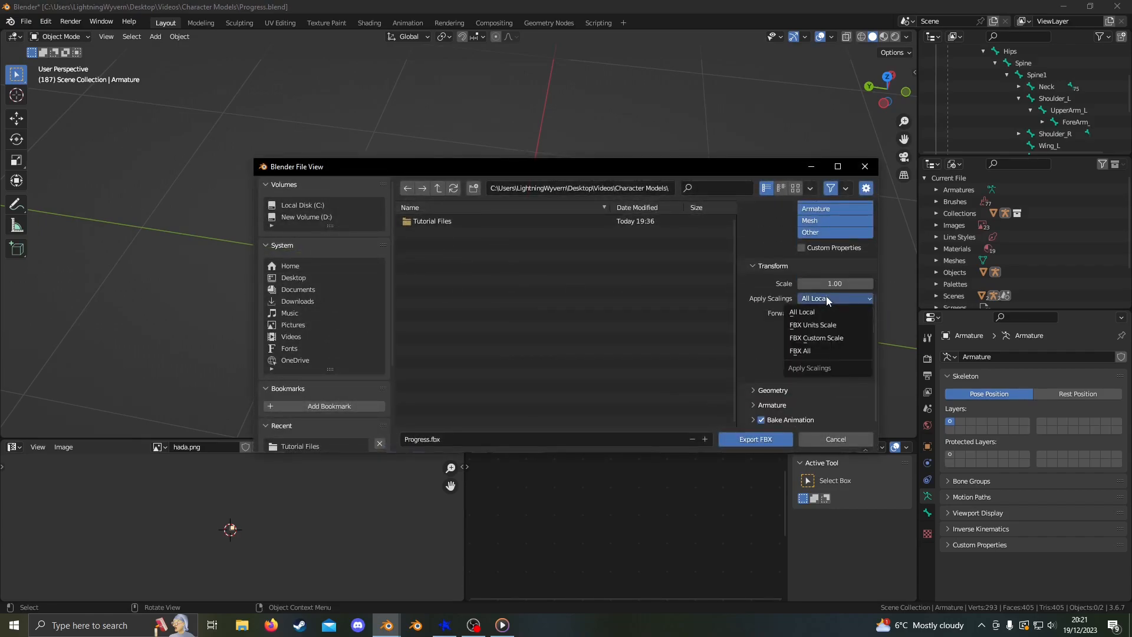
{"action": "left_click", "coordinate": [825, 325]}
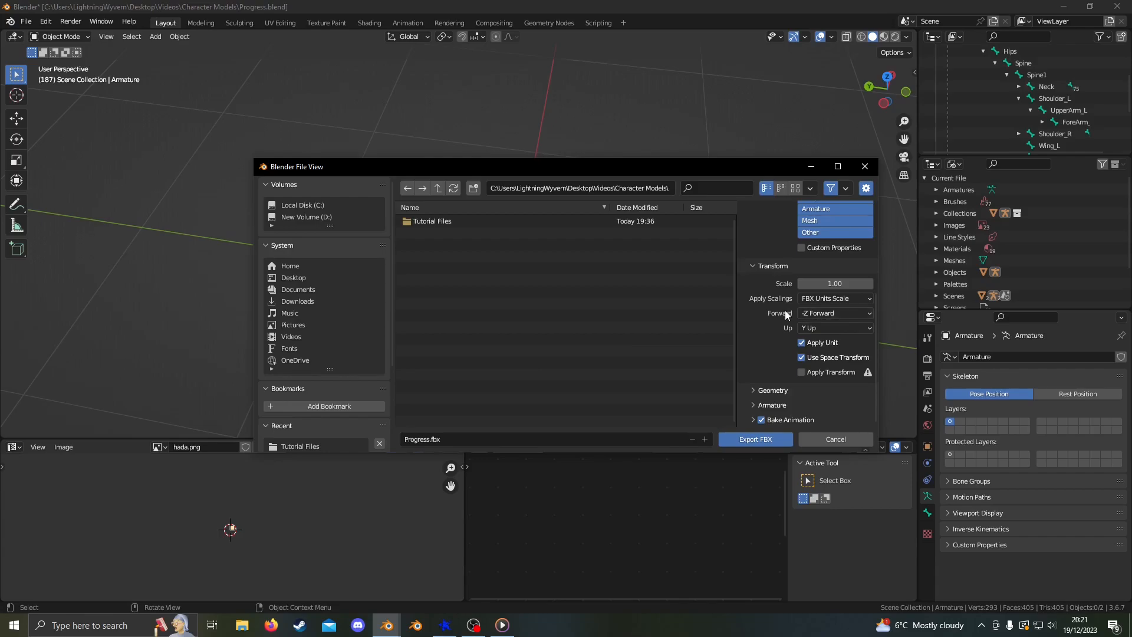
- Turn off Add Leaf Bones in the FBX export's armature options
{"action": "left_click", "coordinate": [752, 405]}
{"action": "scroll", "coordinate": [767, 383], "scroll_direction": "down", "scroll_amount": 3}
{"action": "left_click", "coordinate": [815, 403]}
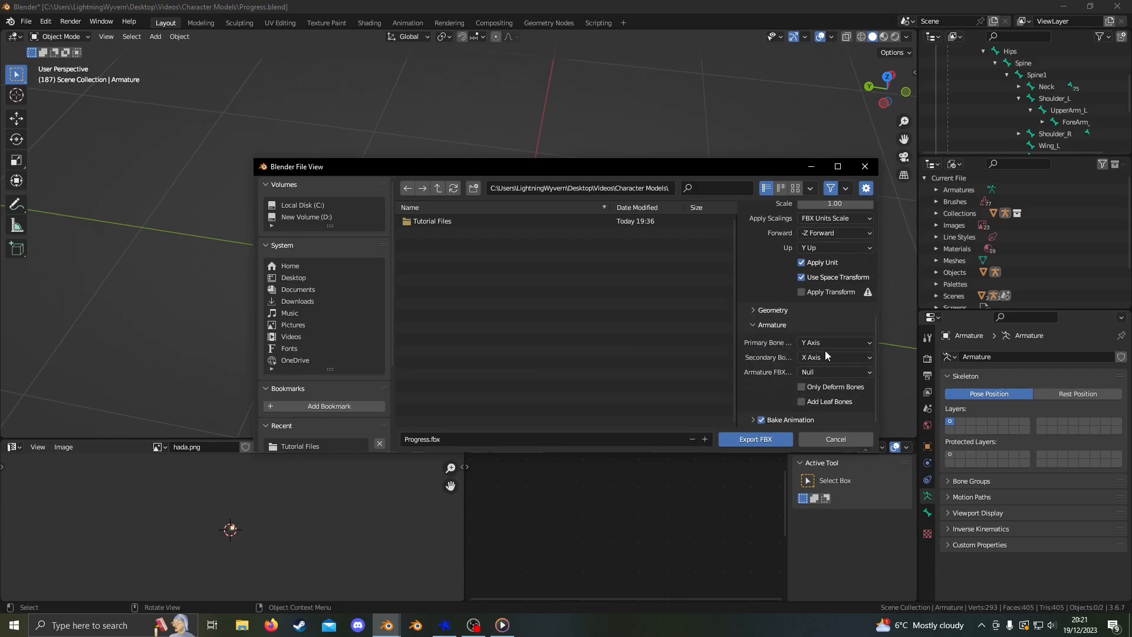
- Export the FBX into the Tutorial Files folder as chr_sonic.fbx
{"action": "scroll", "coordinate": [820, 401], "scroll_direction": "up", "scroll_amount": 5}
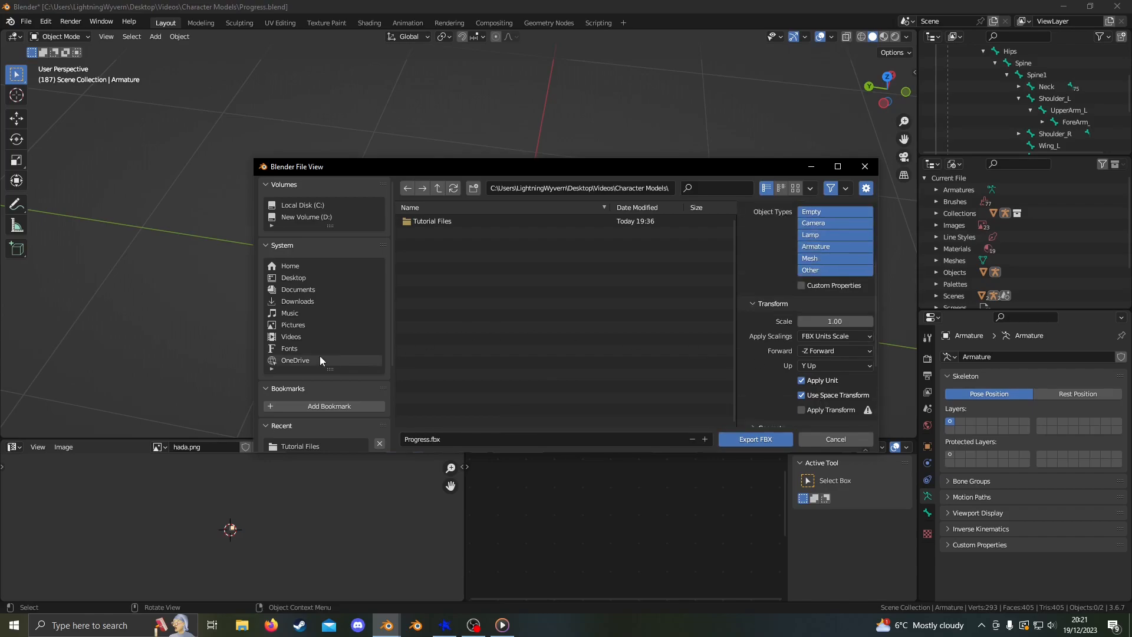
{"action": "scroll", "coordinate": [319, 377], "scroll_direction": "down", "scroll_amount": 2}
{"action": "left_click", "coordinate": [317, 398]}
{"action": "left_click", "coordinate": [427, 439]}
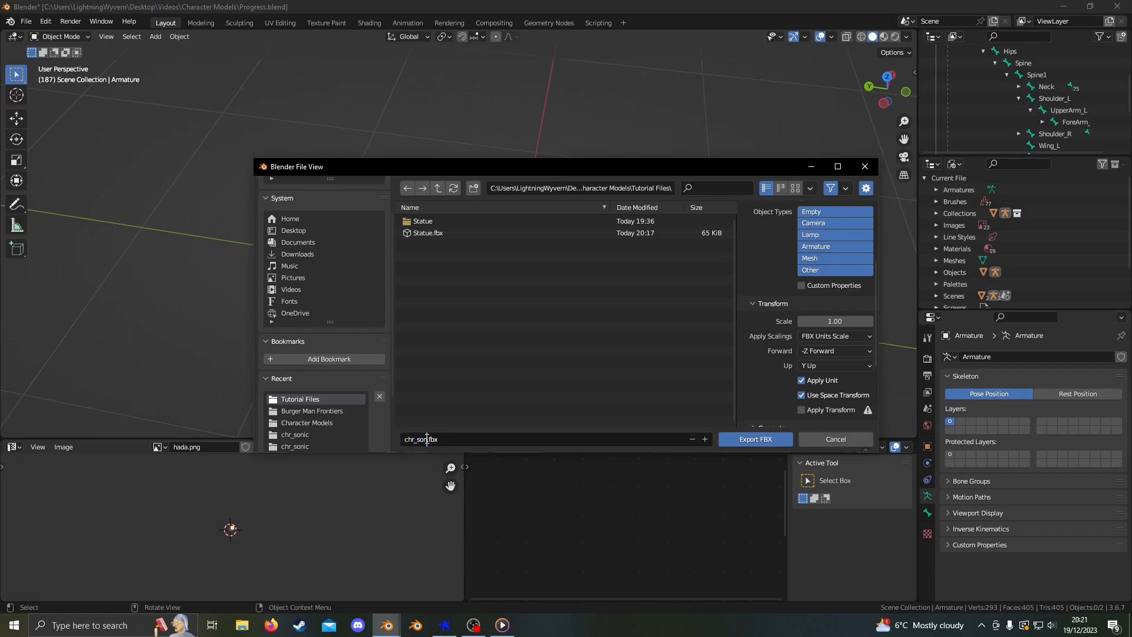
{"action": "left_click", "coordinate": [756, 440]}
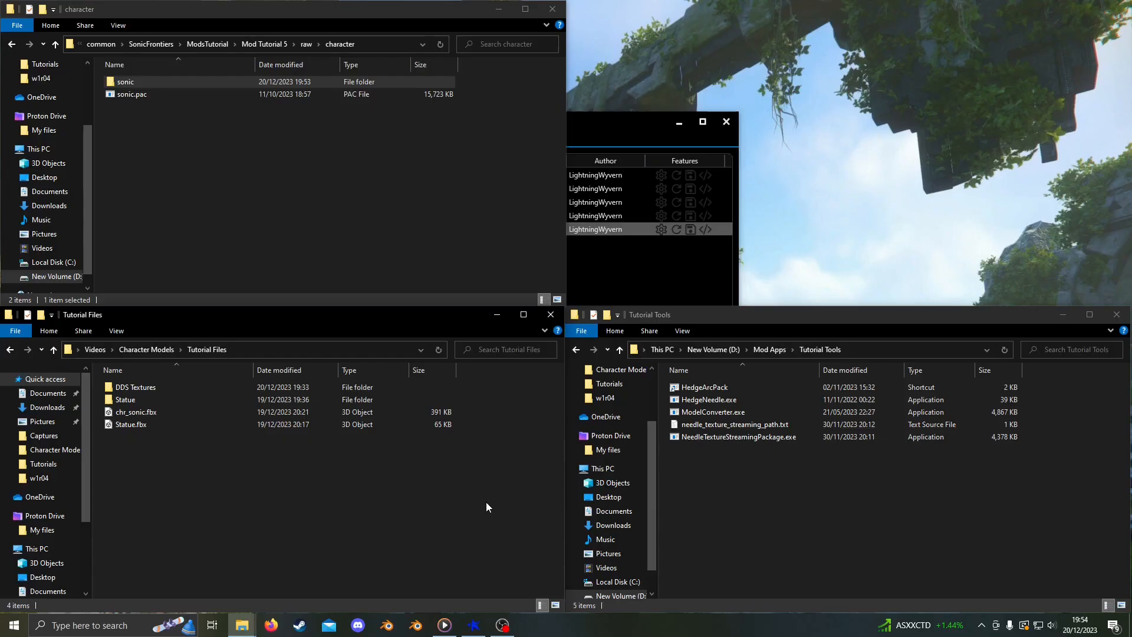
- In File Explorer, review the DDS Textures folder and convert chr_sonic.fbx with ModelConverter.exe
{"action": "left_click", "coordinate": [218, 410]}
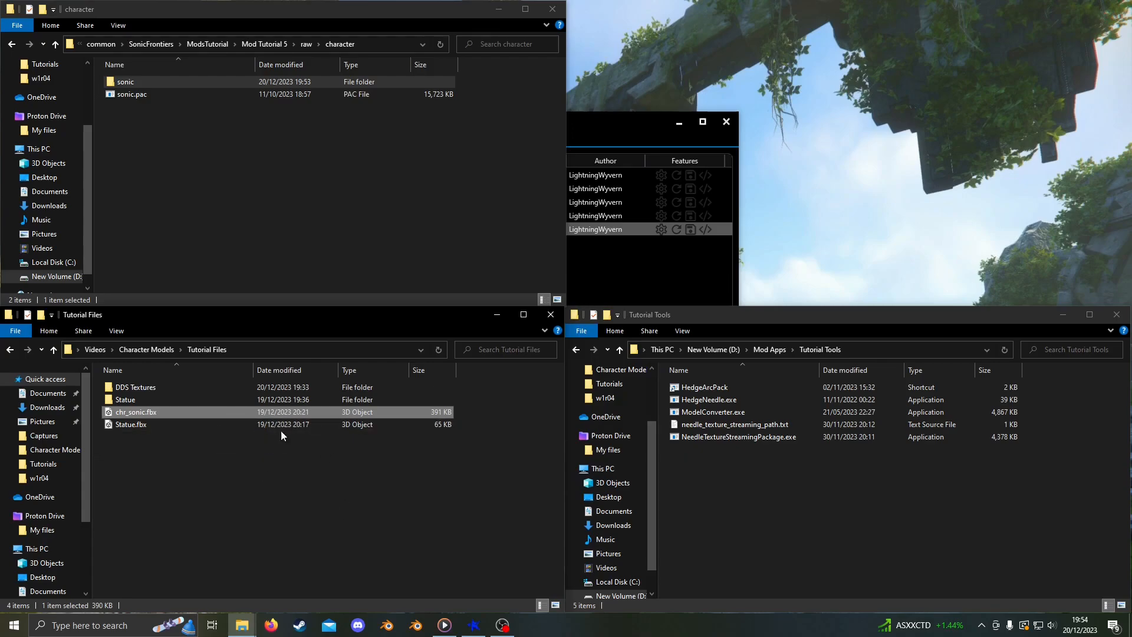
{"action": "double_click", "coordinate": [203, 385]}
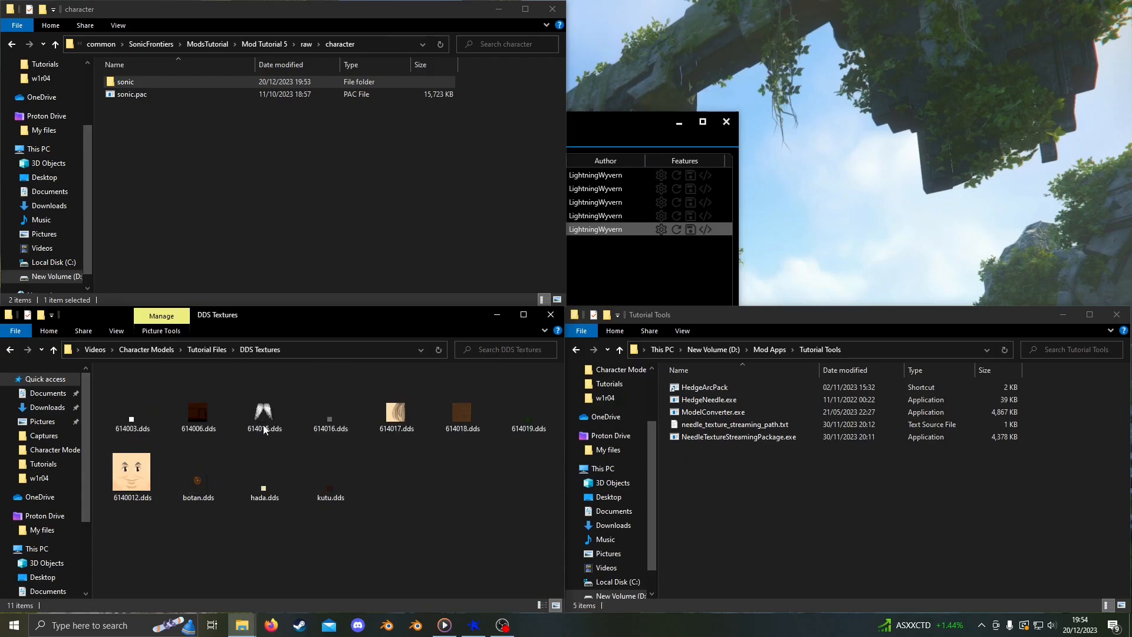
{"action": "left_click", "coordinate": [207, 349]}
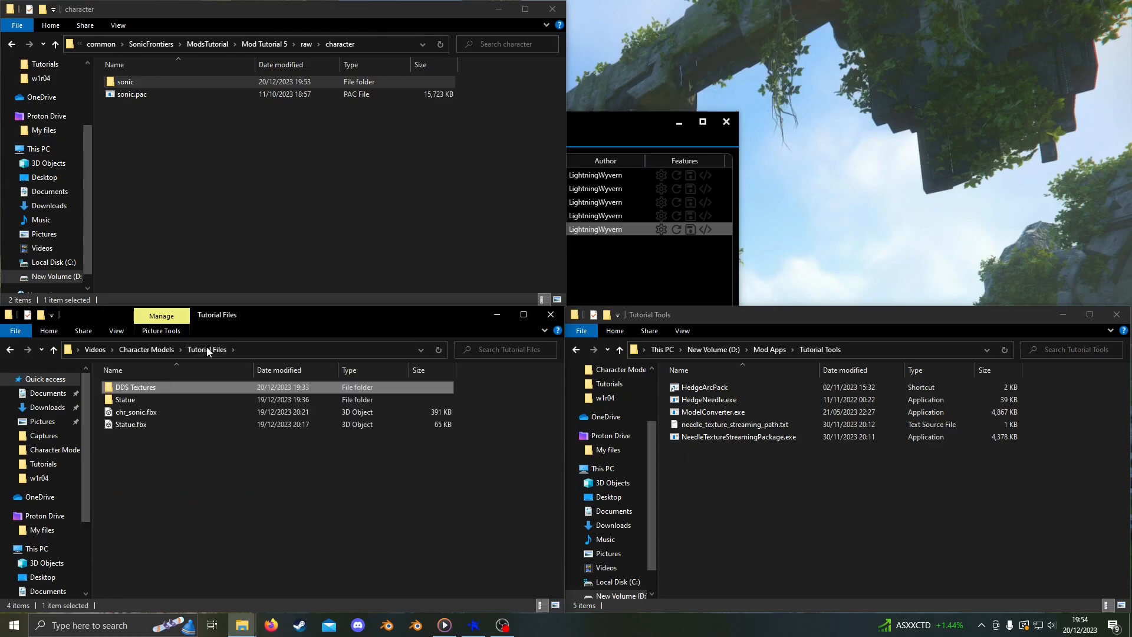
{"action": "left_click", "coordinate": [201, 412]}
{"action": "left_click_drag", "start_coordinate": [172, 413], "coordinate": [755, 409]}
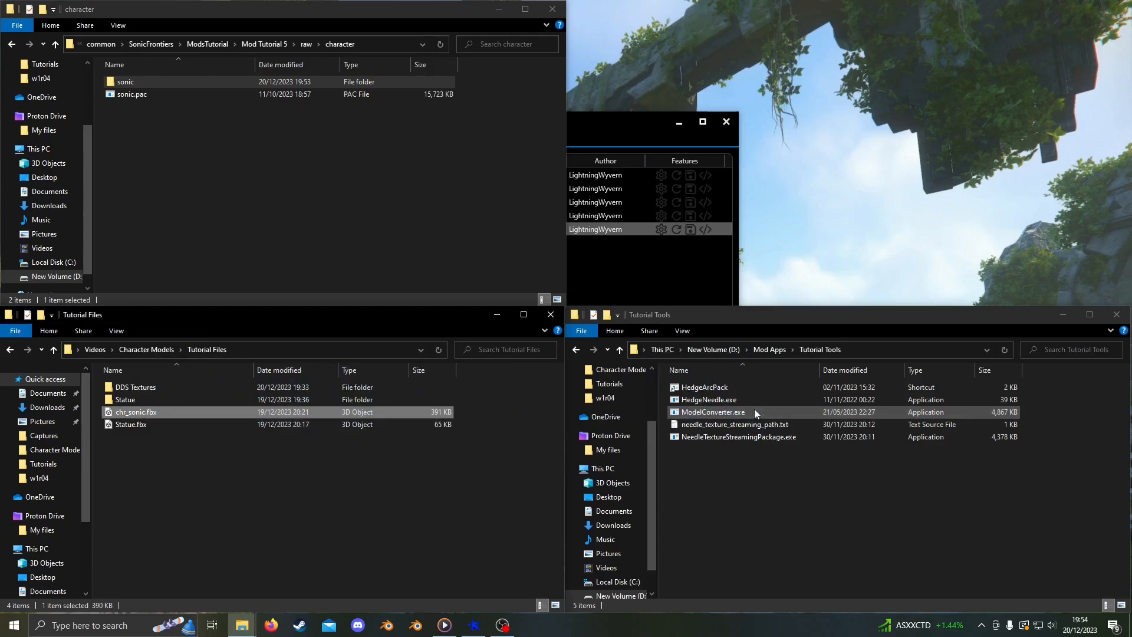
- Copy chr_sonic.model and all the .material files from Tutorial Files into Mod Tutorial 5's sonic folder, replacing the existing files
{"action": "left_click", "coordinate": [231, 409]}
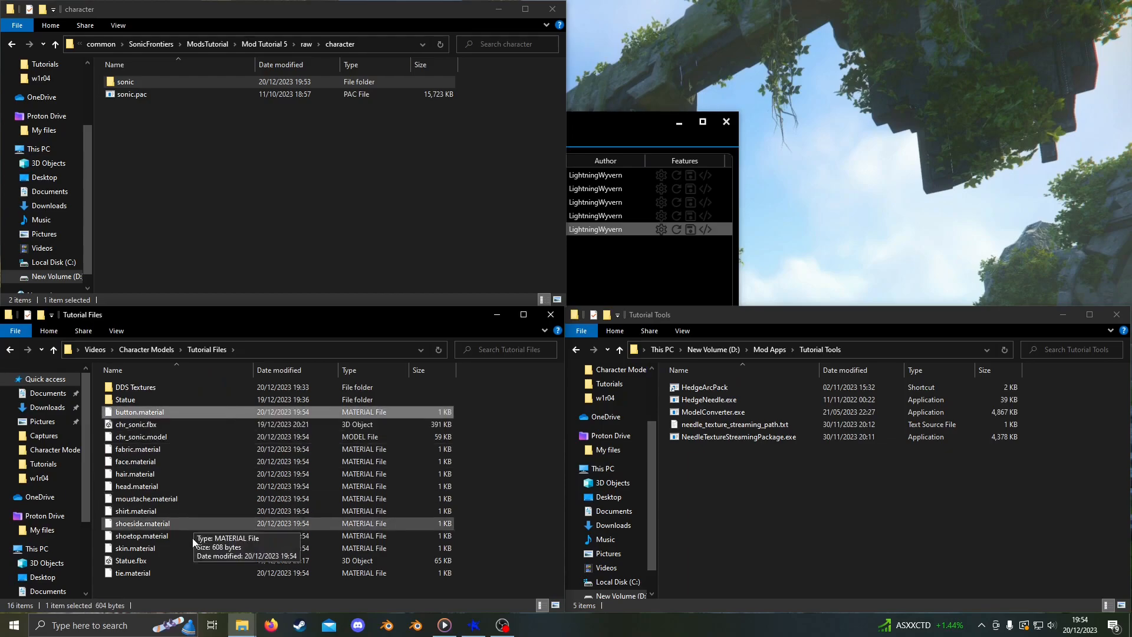
{"action": "left_click", "coordinate": [141, 437], "text": "ctrl"}
{"action": "left_click", "coordinate": [145, 450], "text": "ctrl"}
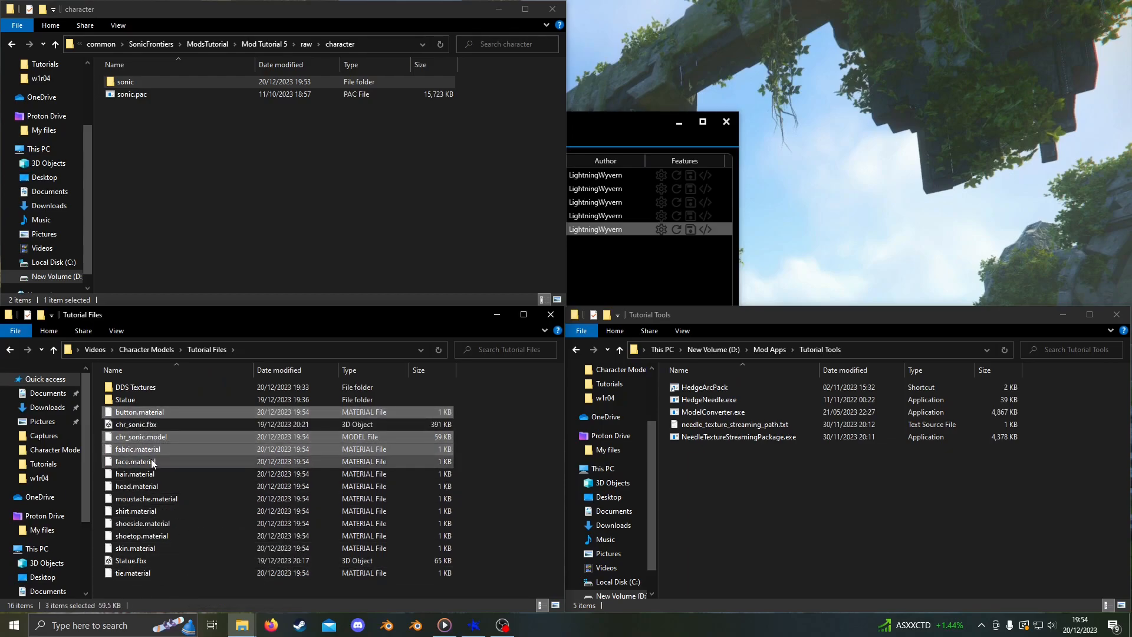
{"action": "left_click", "coordinate": [152, 462], "text": "ctrl"}
{"action": "left_click", "coordinate": [151, 485], "text": "ctrl"}
{"action": "left_click", "coordinate": [151, 474], "text": "ctrl"}
{"action": "left_click", "coordinate": [152, 499], "text": "ctrl"}
{"action": "left_click", "coordinate": [152, 512], "text": "ctrl"}
{"action": "left_click", "coordinate": [148, 525], "text": "ctrl"}
{"action": "left_click", "coordinate": [145, 536], "text": "ctrl"}
{"action": "left_click", "coordinate": [143, 549], "text": "ctrl"}
{"action": "left_click", "coordinate": [140, 573], "text": "ctrl"}
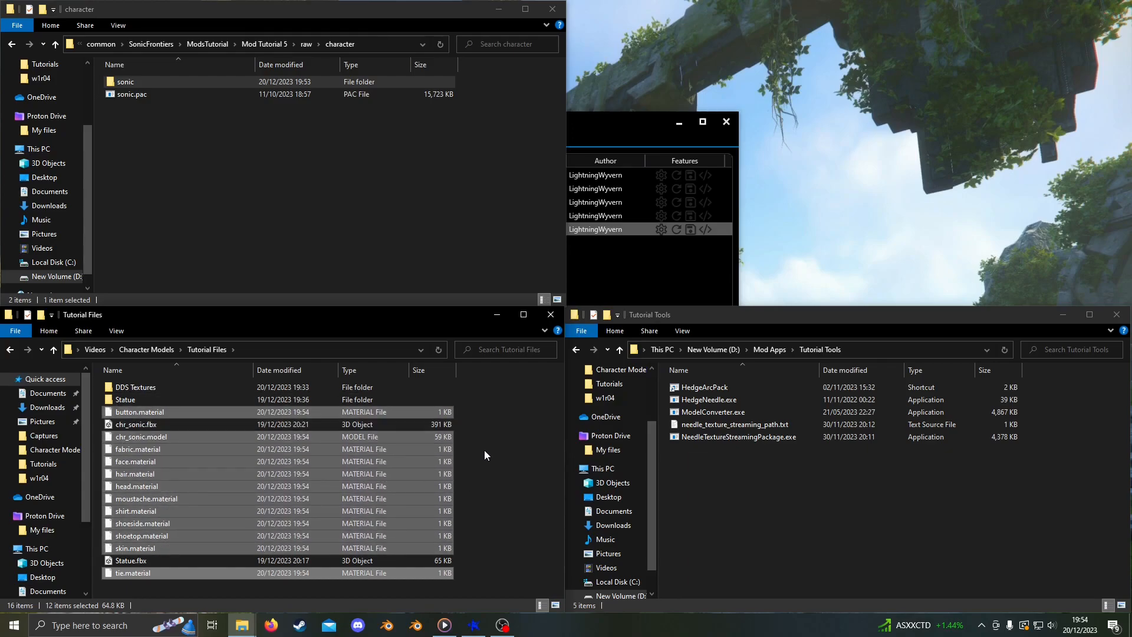
{"action": "left_click_drag", "start_coordinate": [142, 487], "coordinate": [172, 76]}
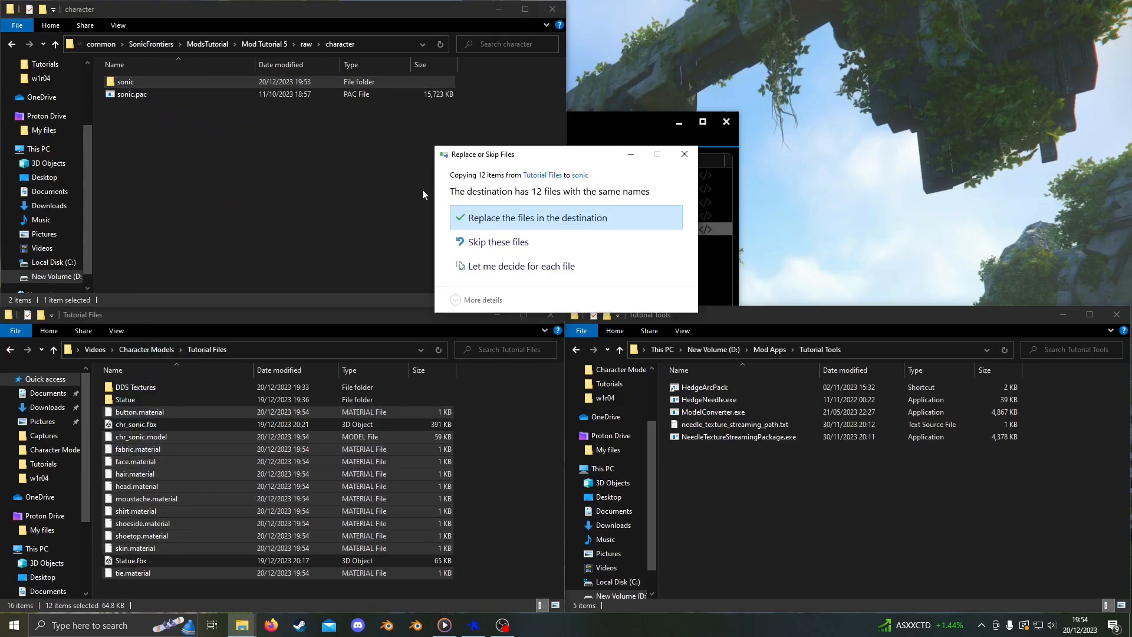
{"action": "left_click", "coordinate": [547, 219]}
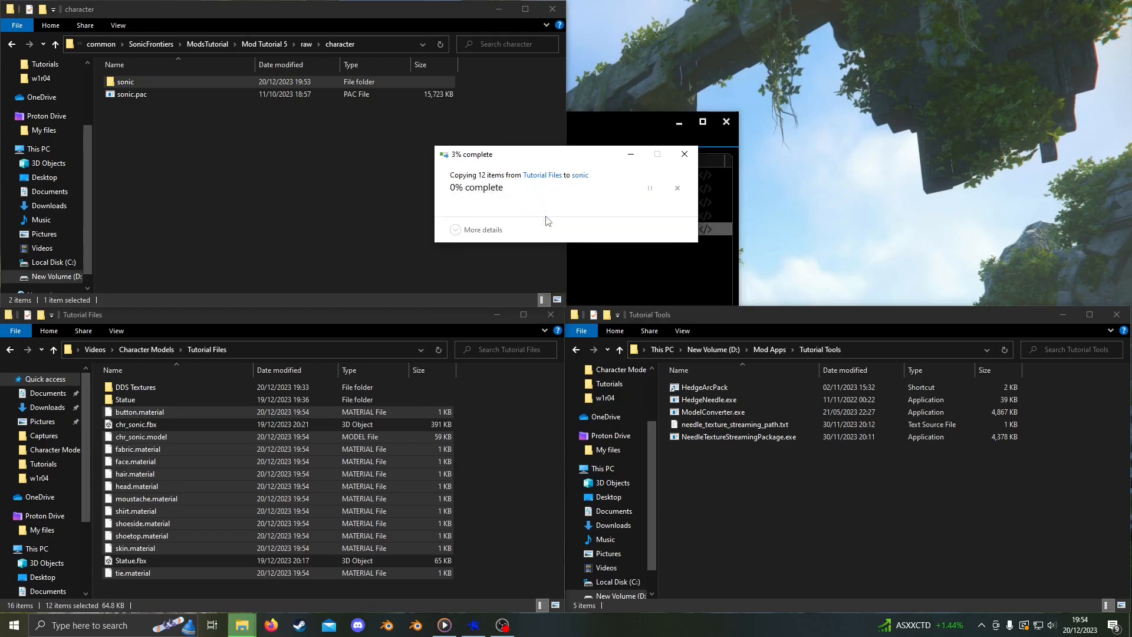
- Copy all the textures from DDS Textures into the sonic folder and repack that folder into sonic.pac with HedgeArcPack
{"action": "double_click", "coordinate": [157, 383]}
{"action": "key", "text": "ctrl+a"}
{"action": "left_click_drag", "start_coordinate": [209, 443], "coordinate": [162, 83]}
{"action": "left_click_drag", "start_coordinate": [238, 96], "coordinate": [751, 389]}
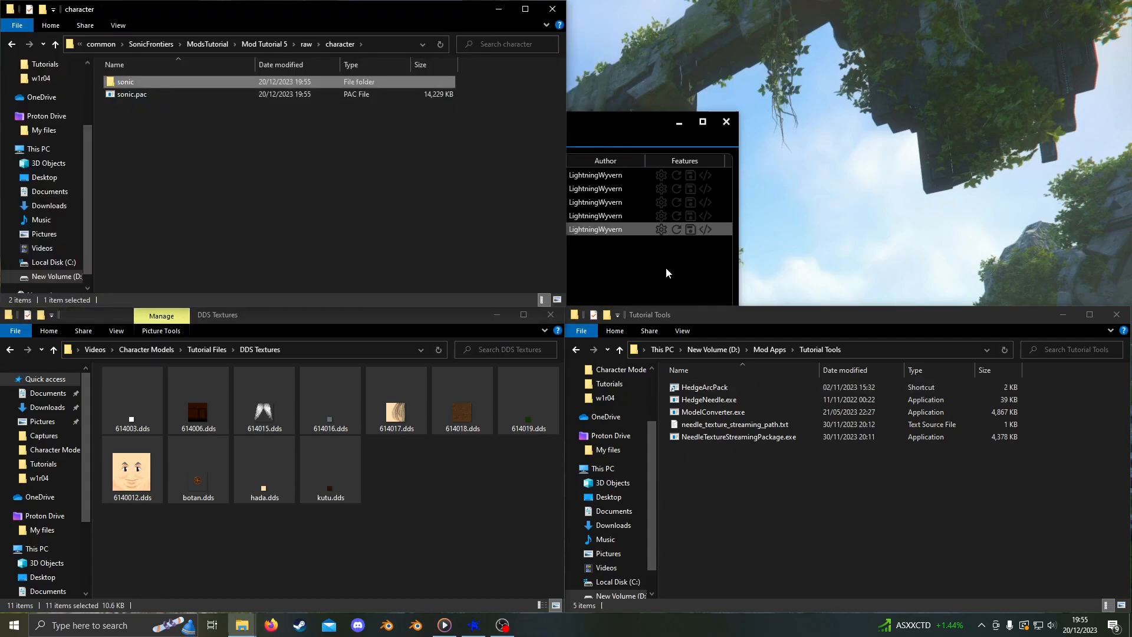
- Switch to Hedge Mod Manager, save the mod list with Mod Tutorial 5 enabled and launch Sonic Frontiers
{"action": "left_click", "coordinate": [666, 272]}
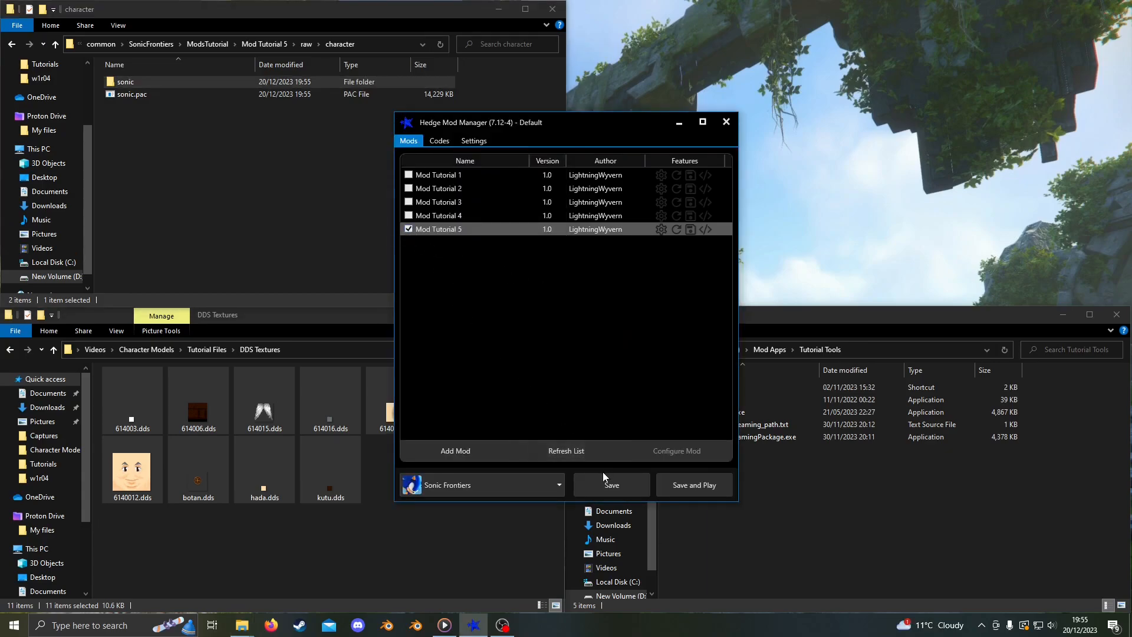
{"action": "left_click", "coordinate": [612, 486]}
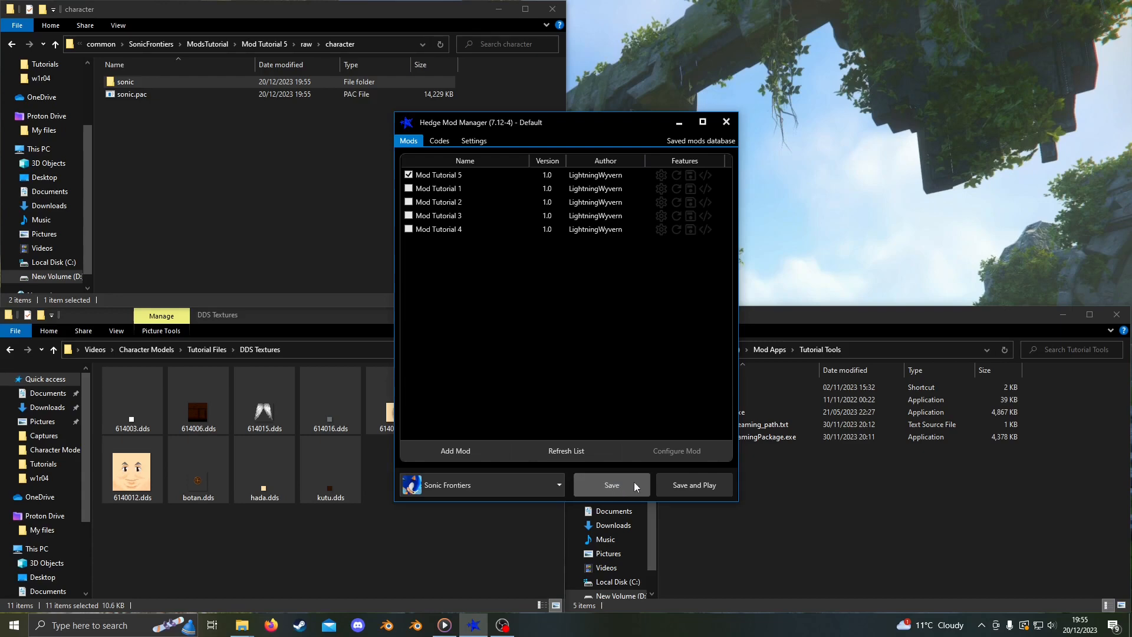
{"action": "left_click", "coordinate": [707, 487]}
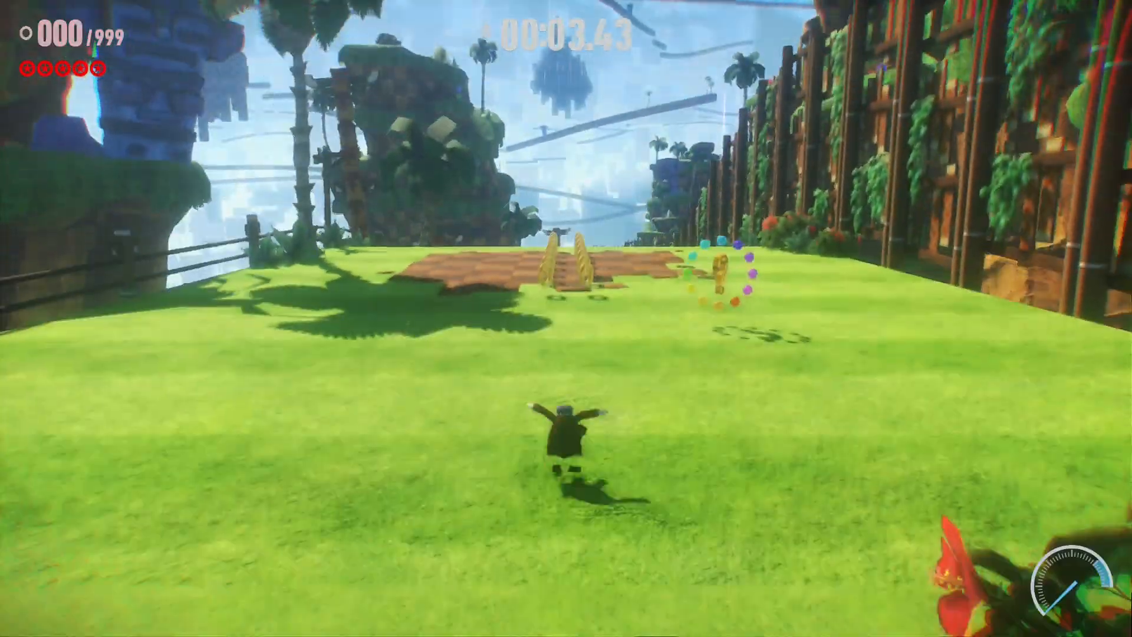
{"action": "key", "text": "w"}
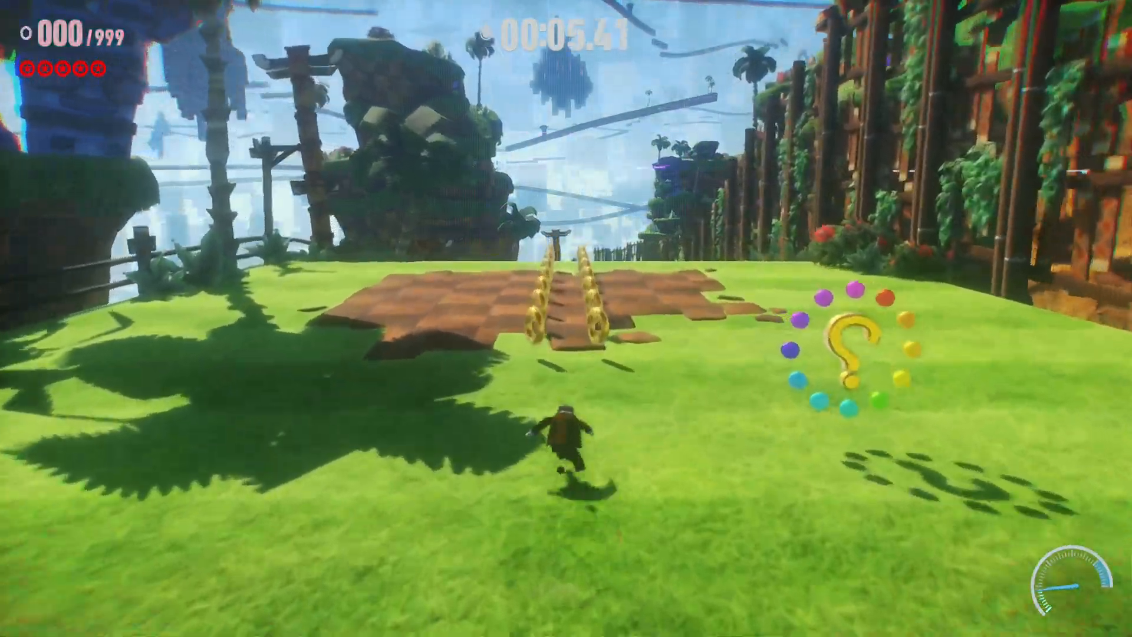
{"action": "key", "text": "a"}
{"action": "key", "text": "w"}
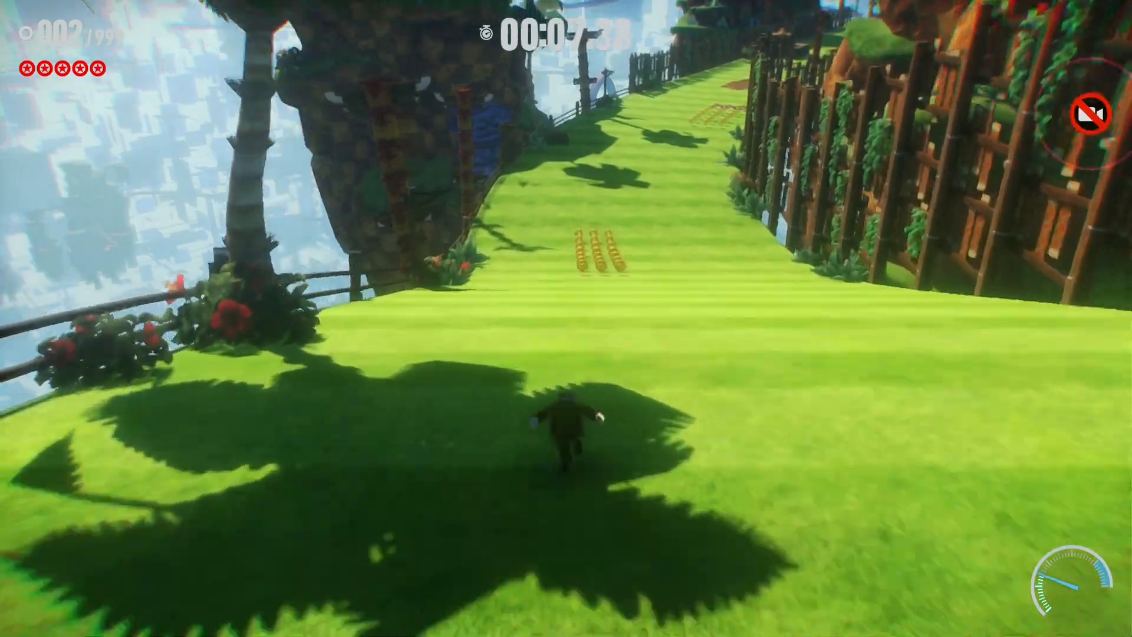
{"action": "key", "text": "shift"}
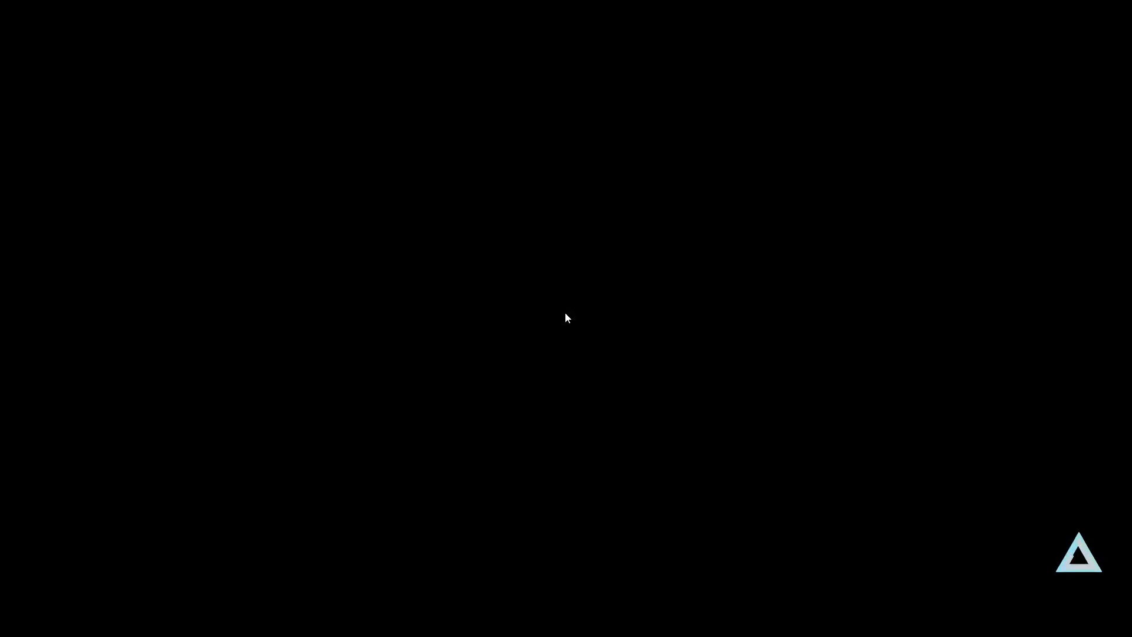